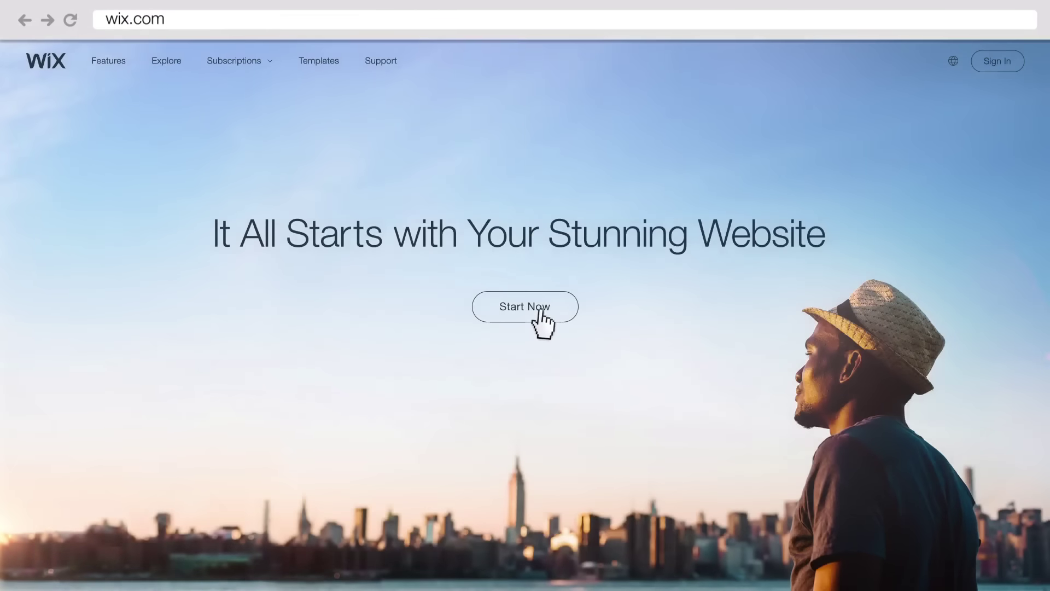
Start a new website from the Chocolate Shop template.
left_click(540, 309)
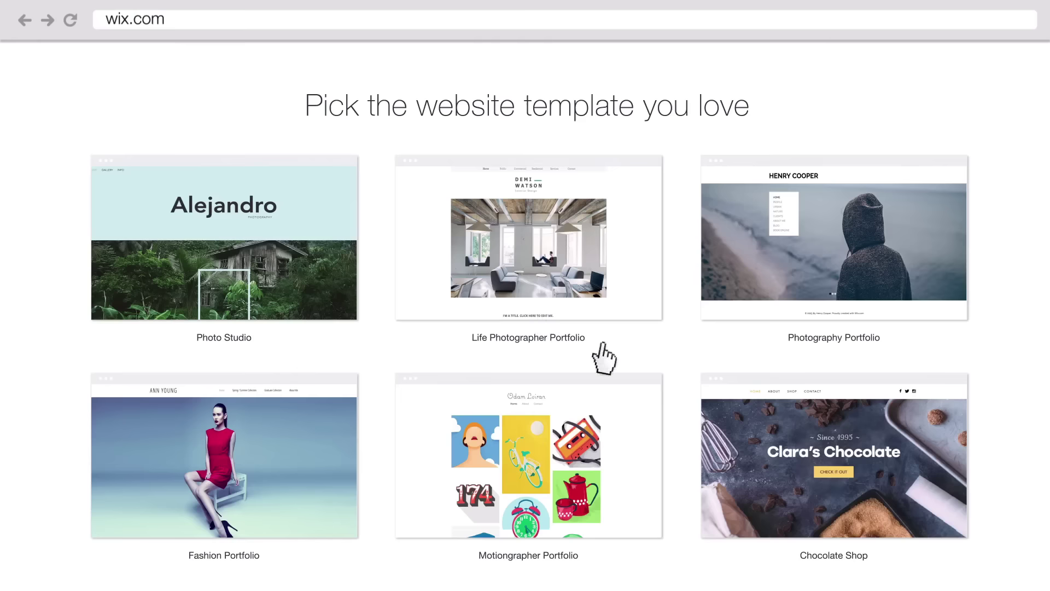
left_click(773, 457)
Add the chocolate-quote video strip to the Home page between the products section and About Me.
scroll(387, 380, "down", 15)
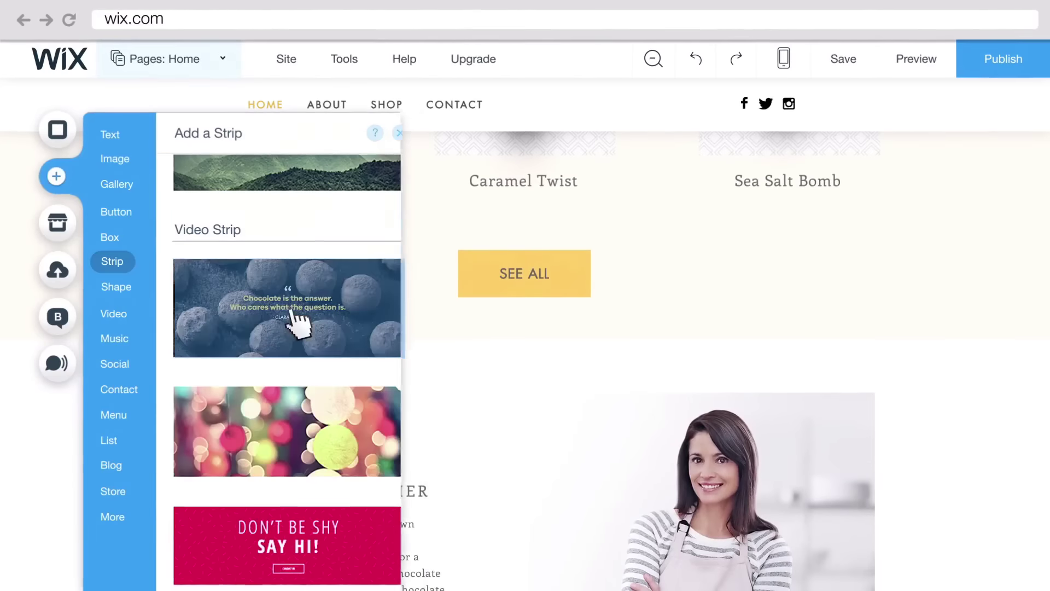
left_click_drag(298, 322, 520, 377)
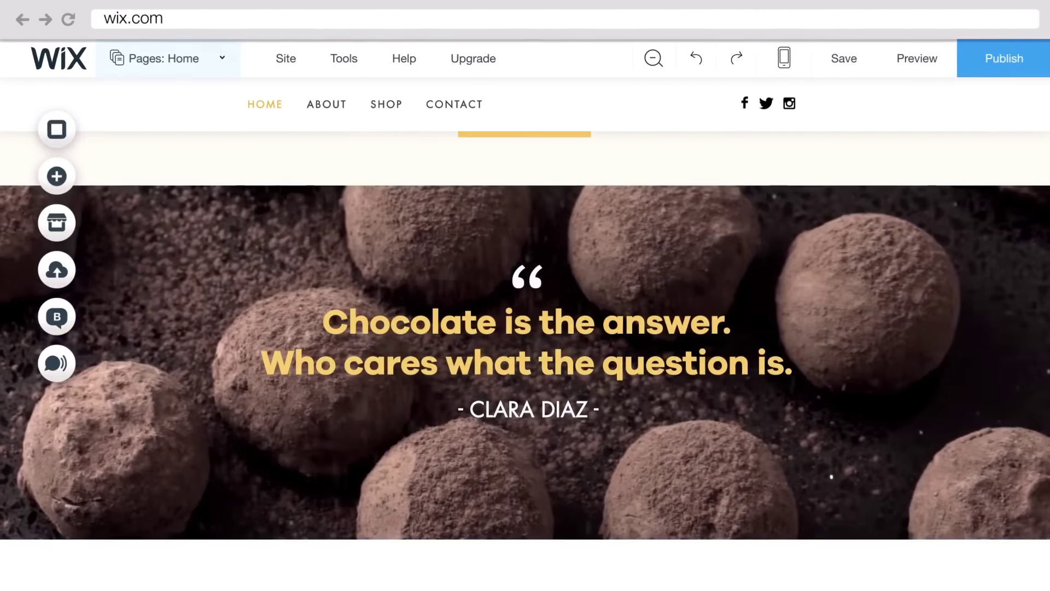
scroll(525, 328, "down", 4)
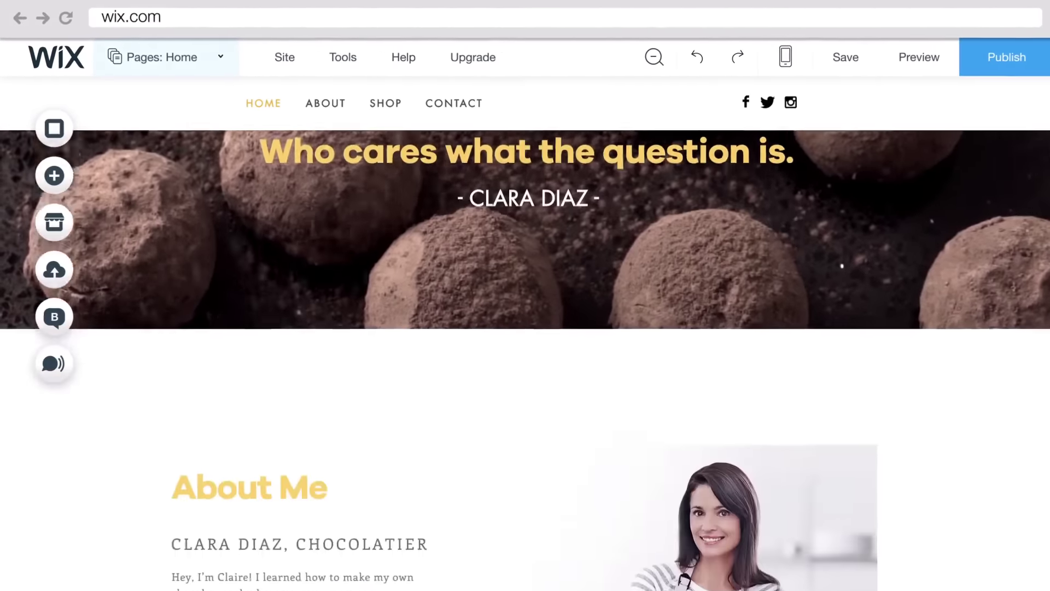
scroll(276, 351, "down", 13)
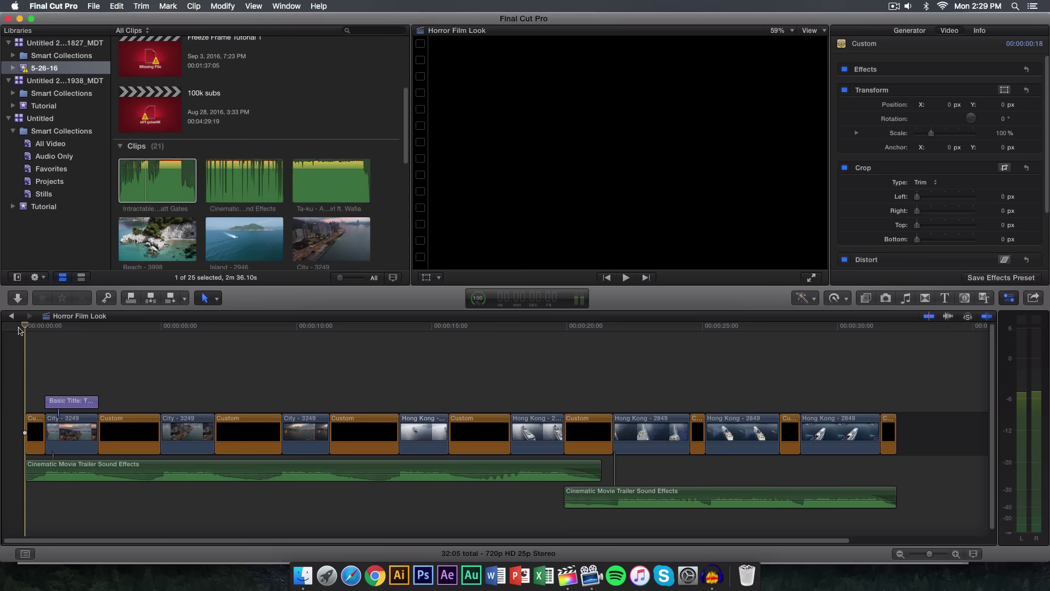
In Final Cut Pro, play the Horror Film Look project from the start with raised volume, and examine the THE SEA title at 2:00.
key("space")
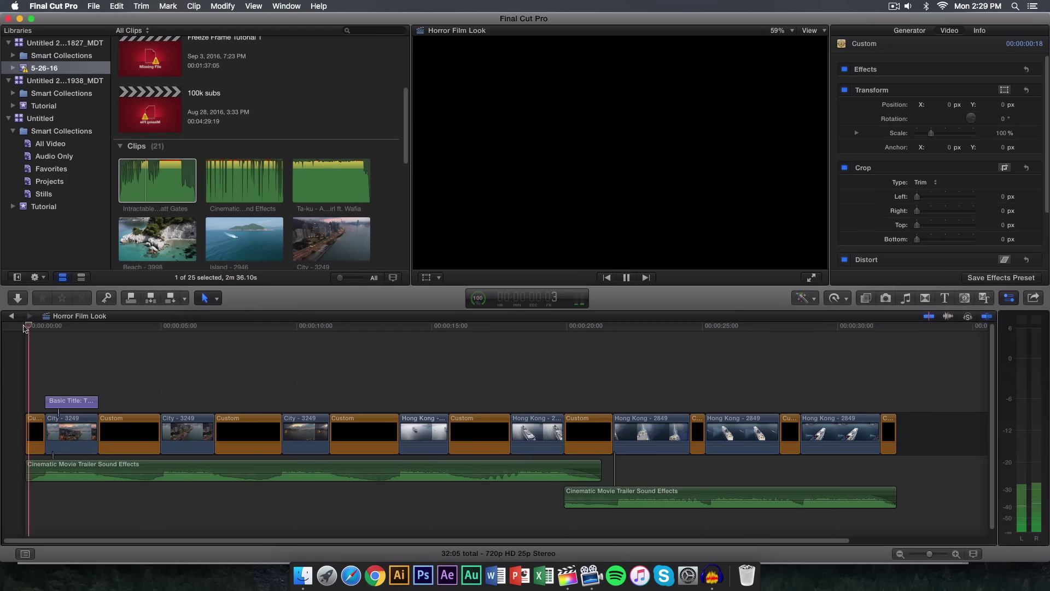
key("XF86AudioRaiseVolume")
key("XF86AudioRaiseVolume")
key("XF86AudioRaiseVolume")
key("XF86AudioRaiseVolume")
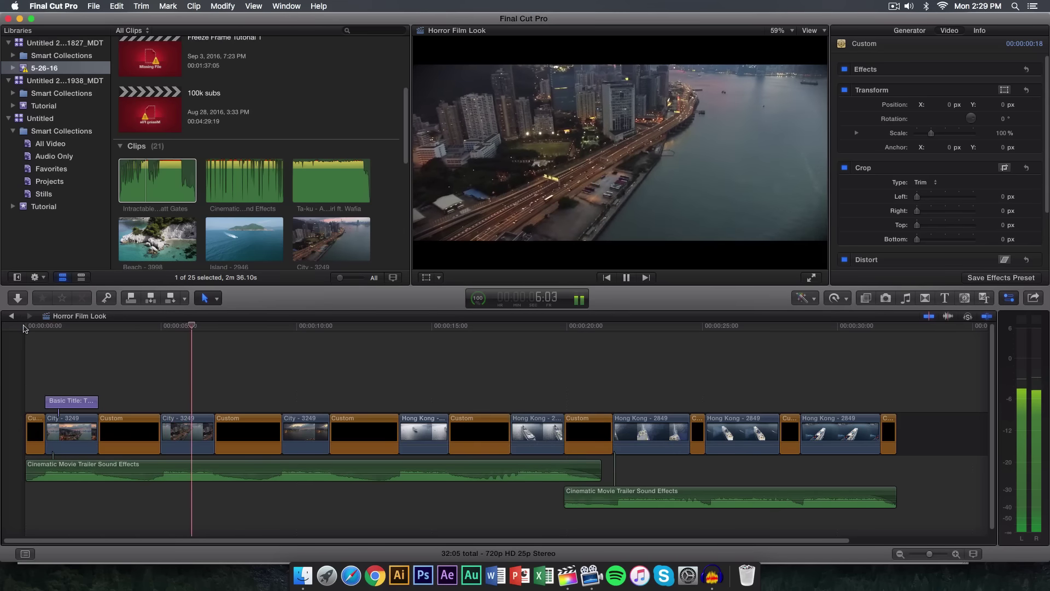
key("space")
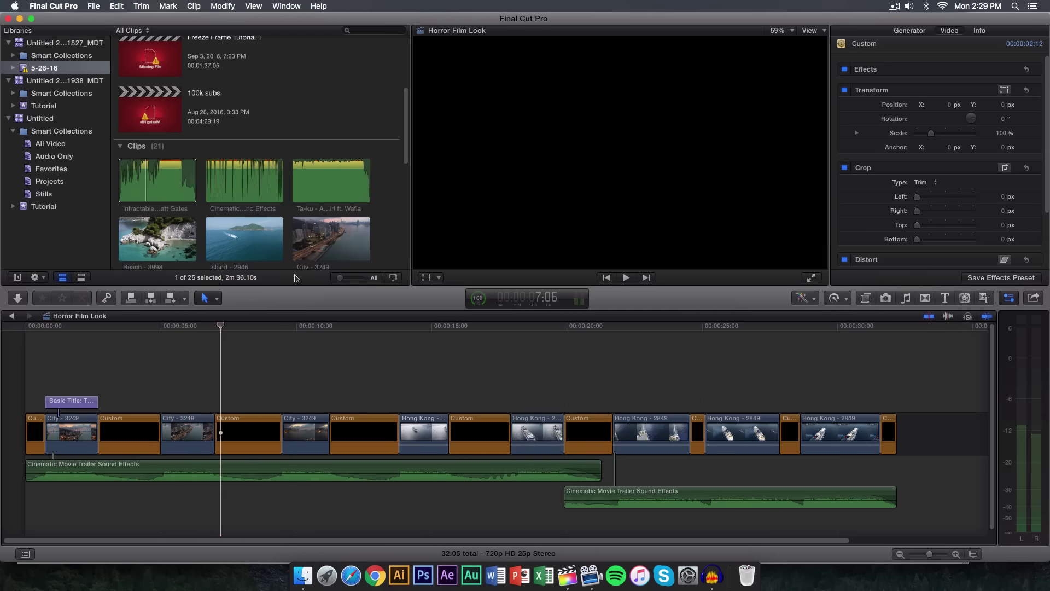
left_click_drag(235, 323, 80, 334)
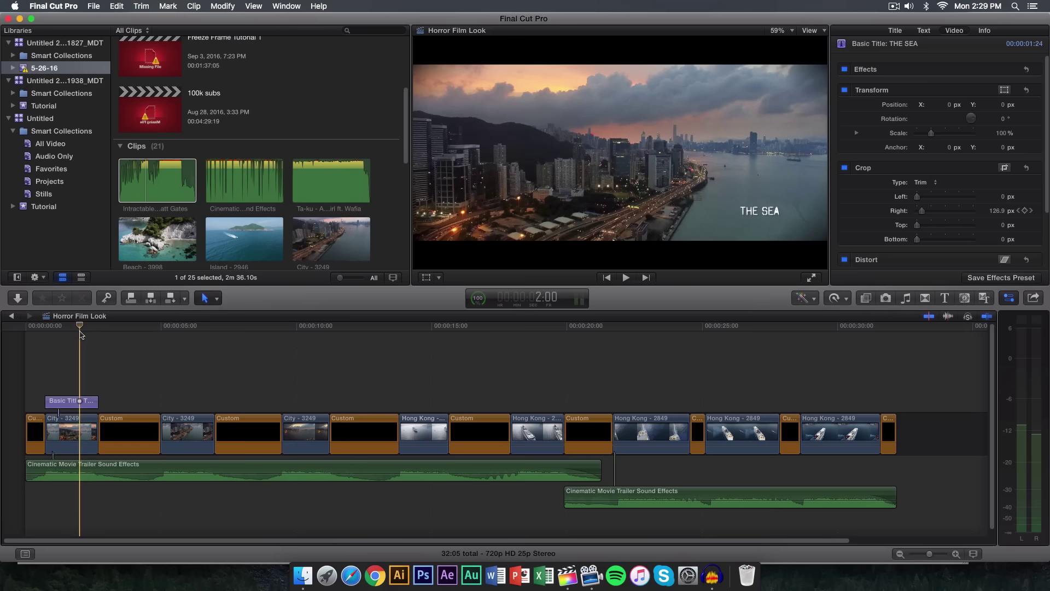
Preview the City - 3249 source clip, compare it with the graded one, and connect it above the title at the start of the timeline.
scroll(371, 209, "down", 5)
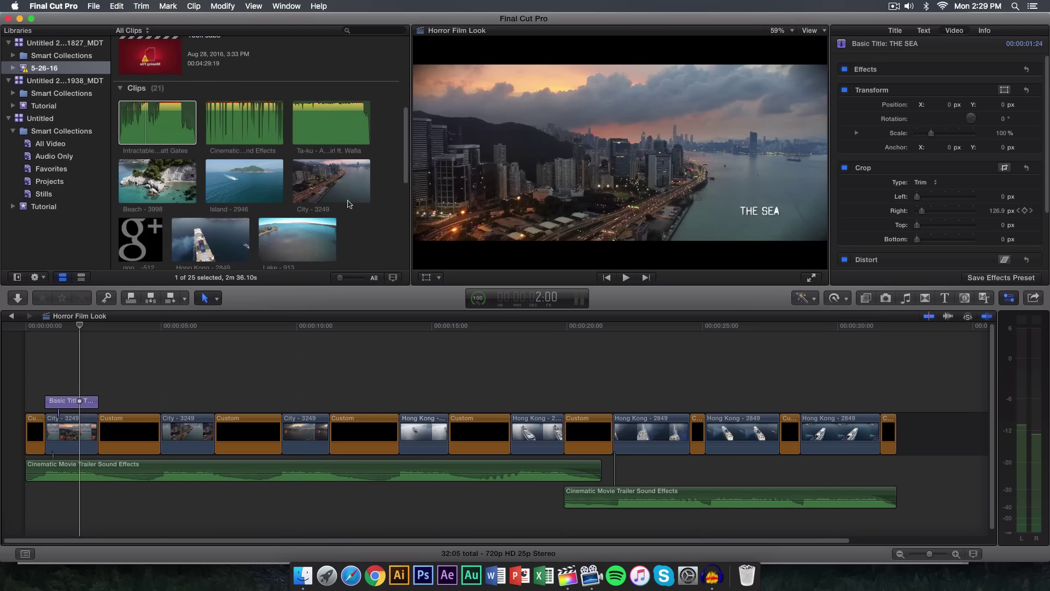
scroll(371, 209, "up", 1)
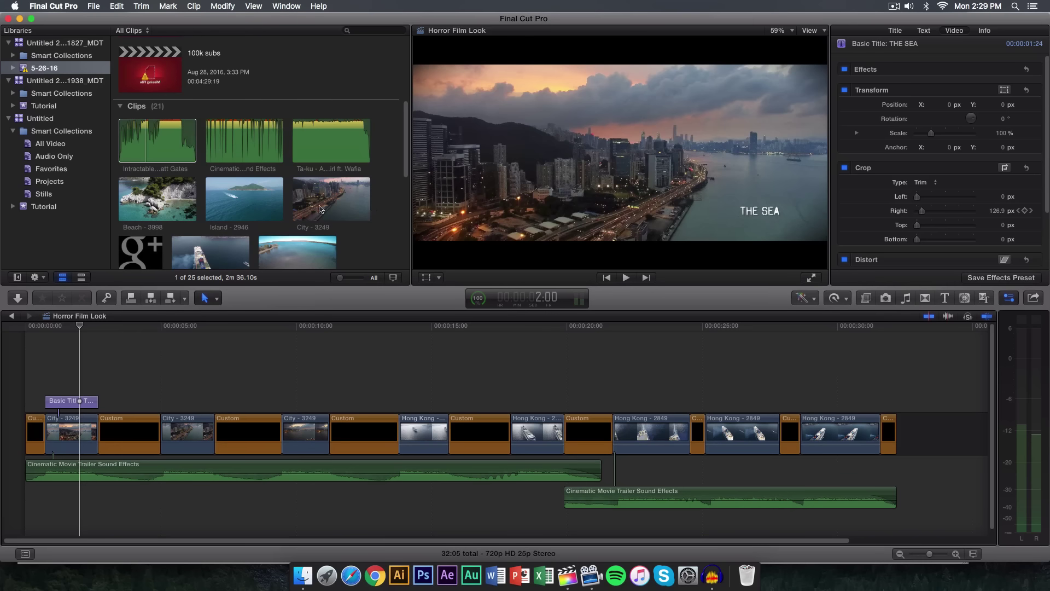
left_click(151, 198)
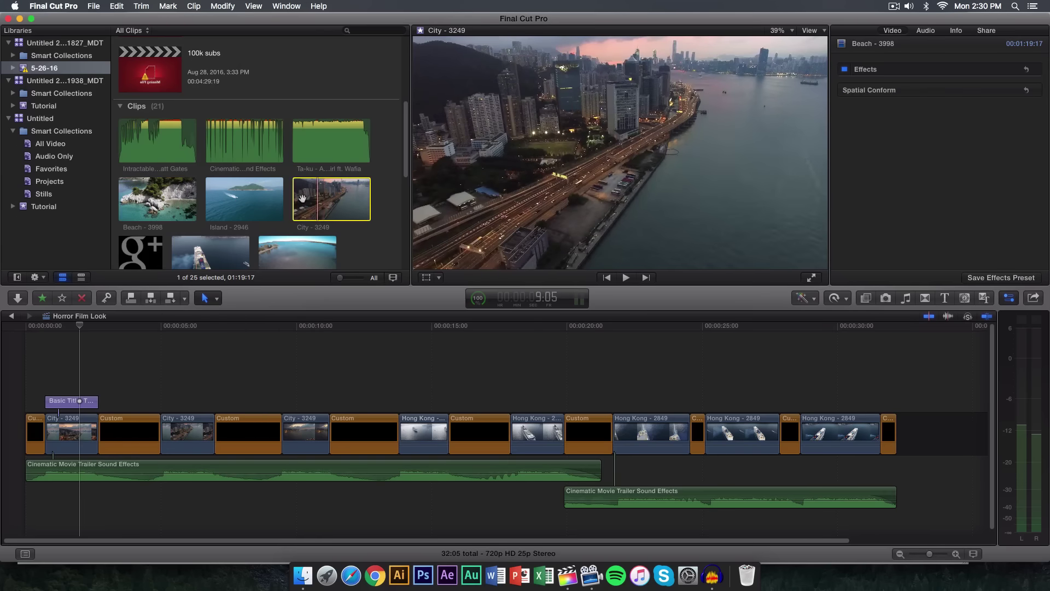
left_click(323, 202)
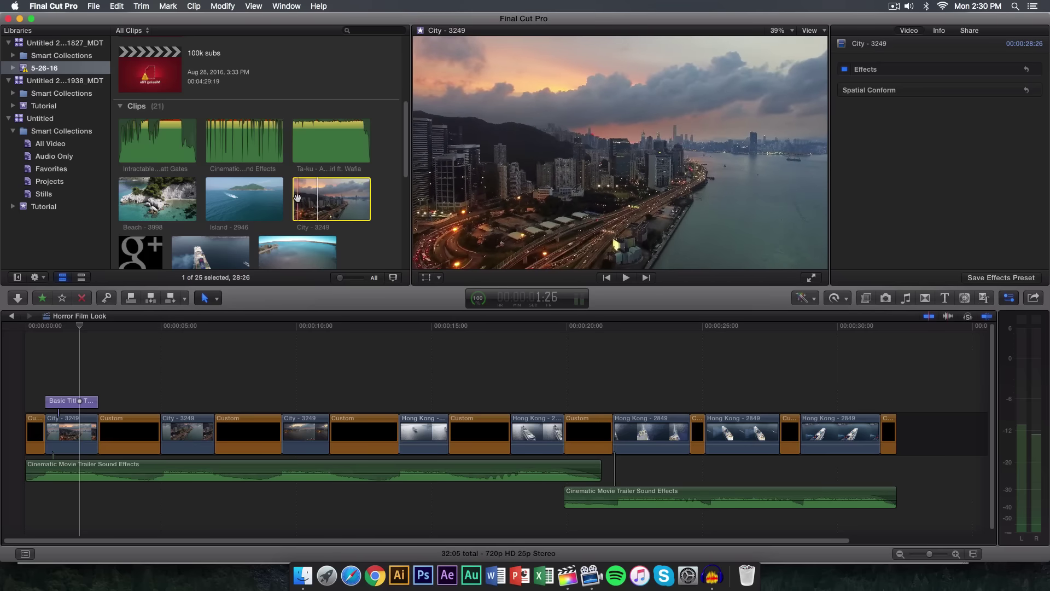
key("space")
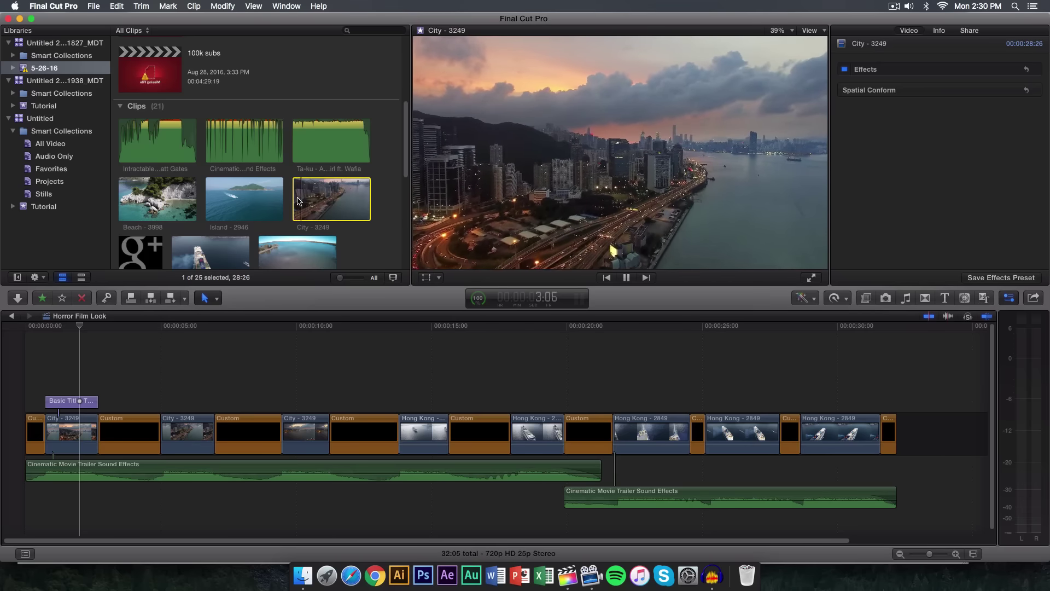
key("space")
left_click(75, 433)
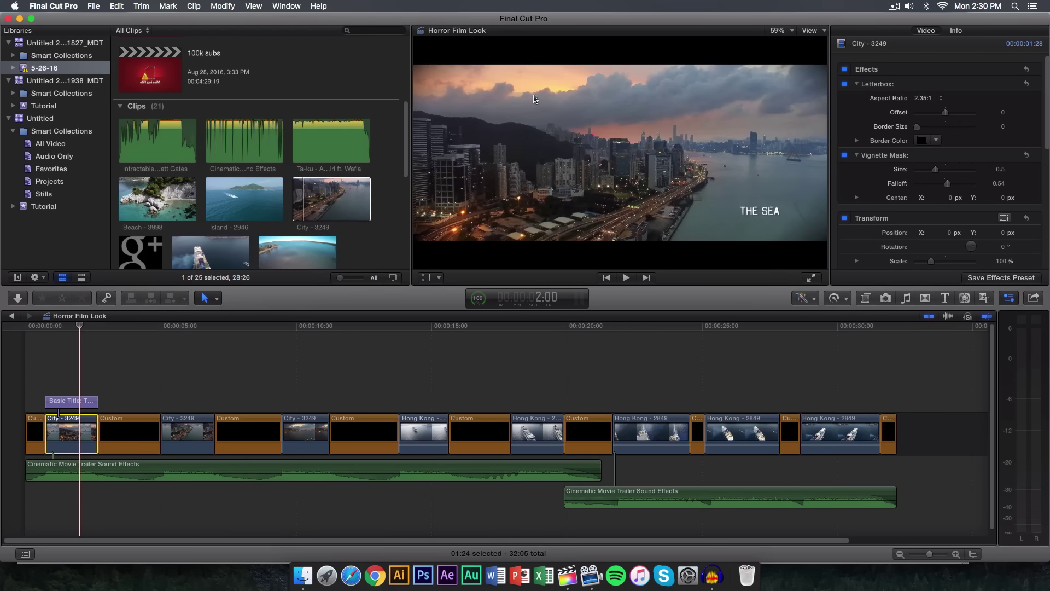
left_click(325, 198)
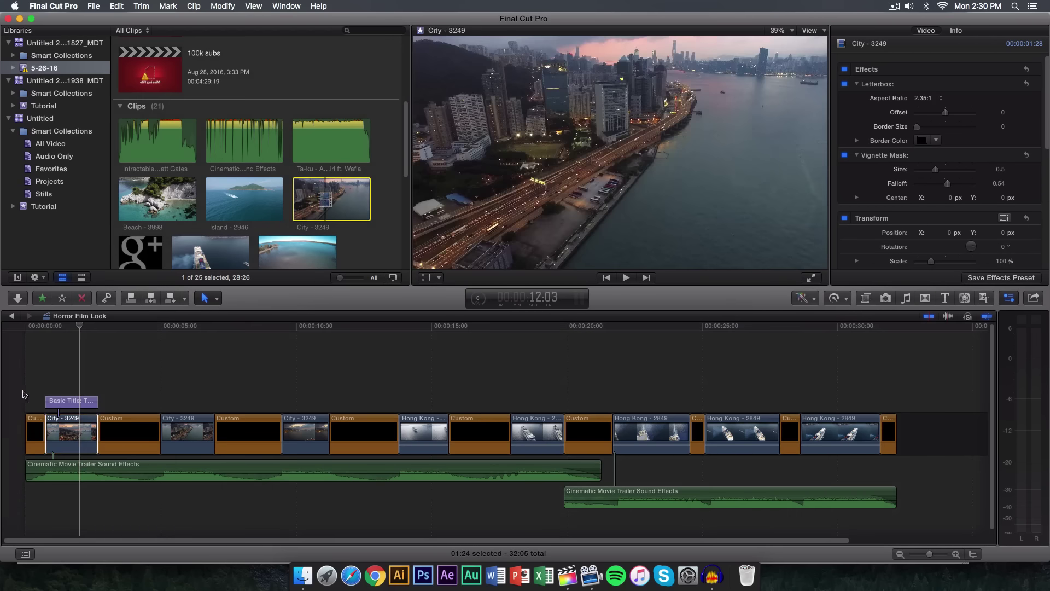
left_click_drag(22, 394, 39, 372)
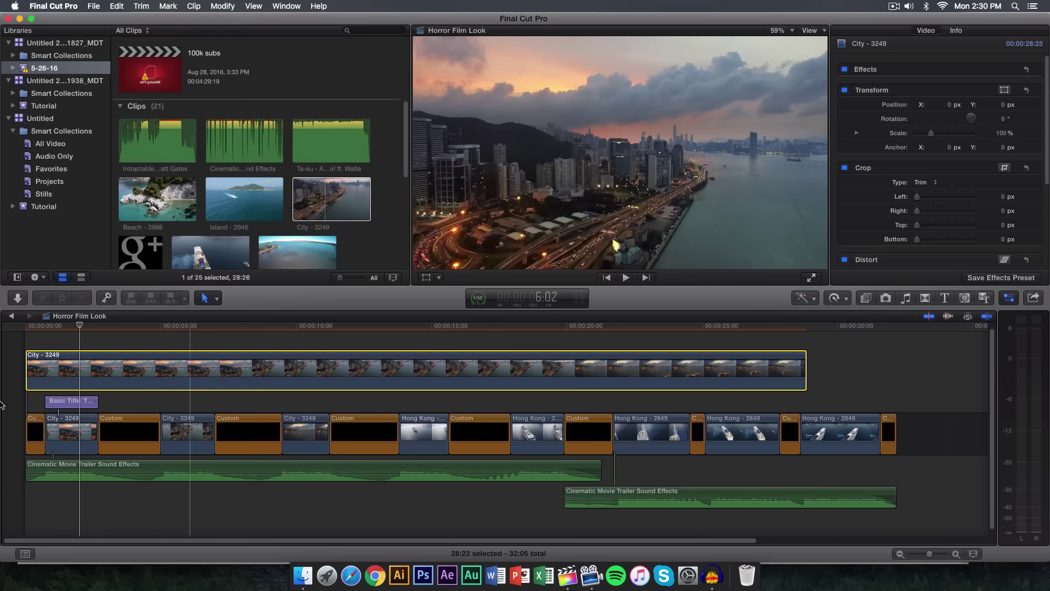
Search the video effects for "vigne" and apply the Vignette effect to the connected City - 3249 clip.
left_click(866, 299)
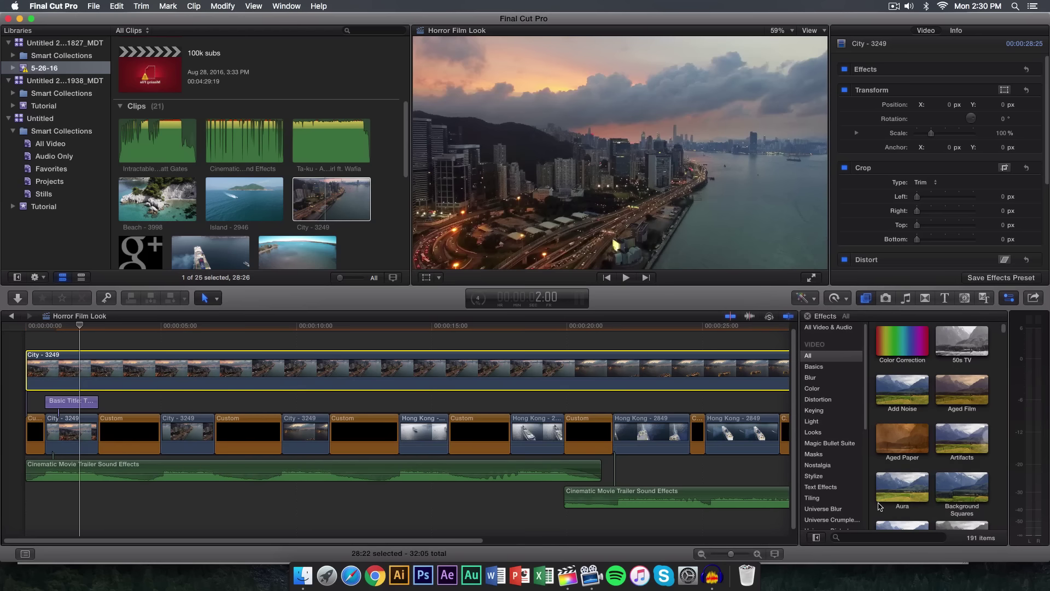
left_click(875, 538)
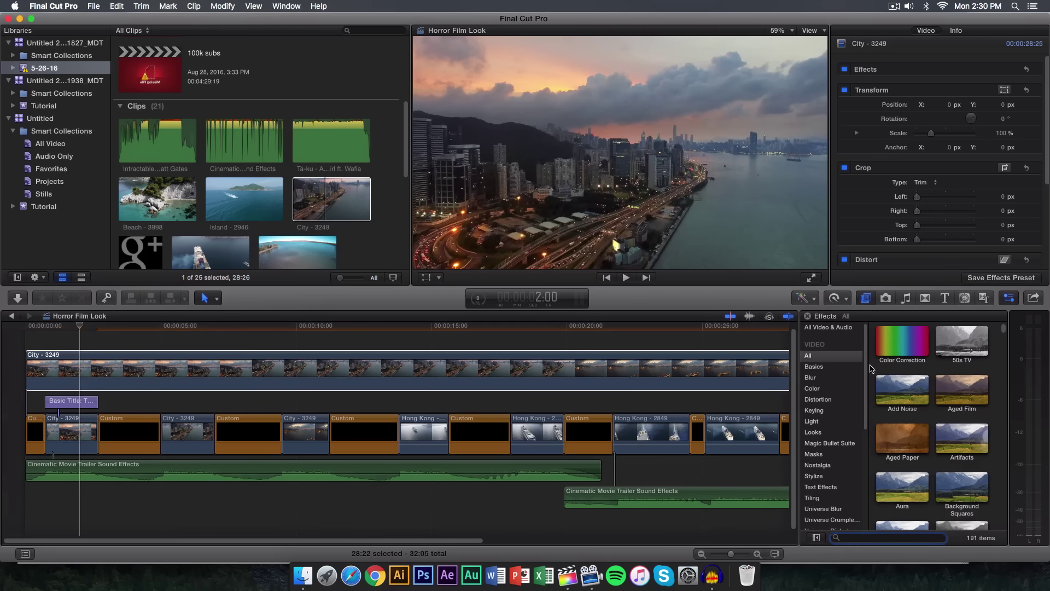
left_click(602, 374)
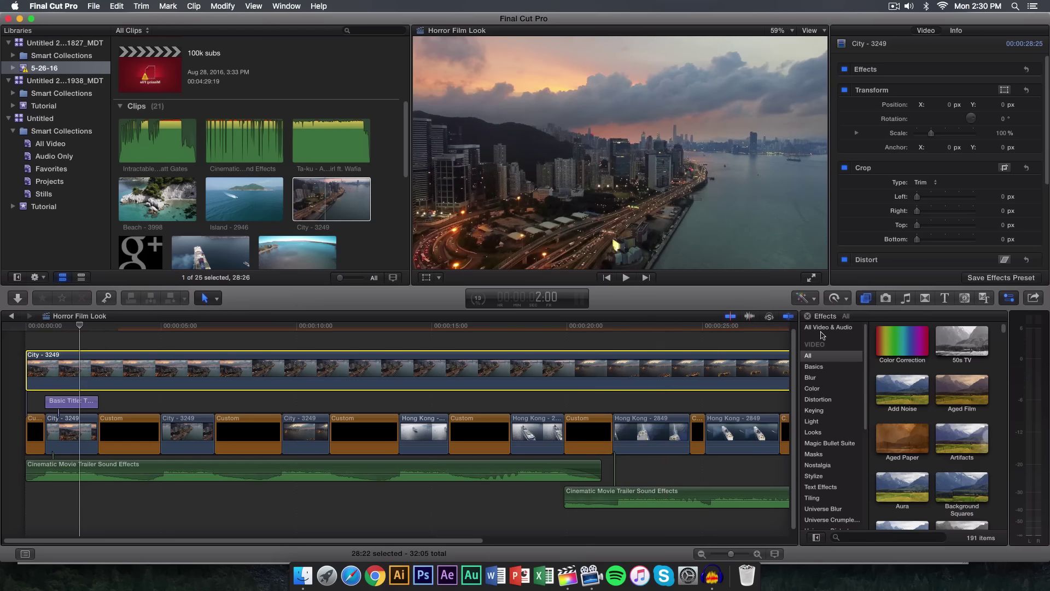
left_click(872, 539)
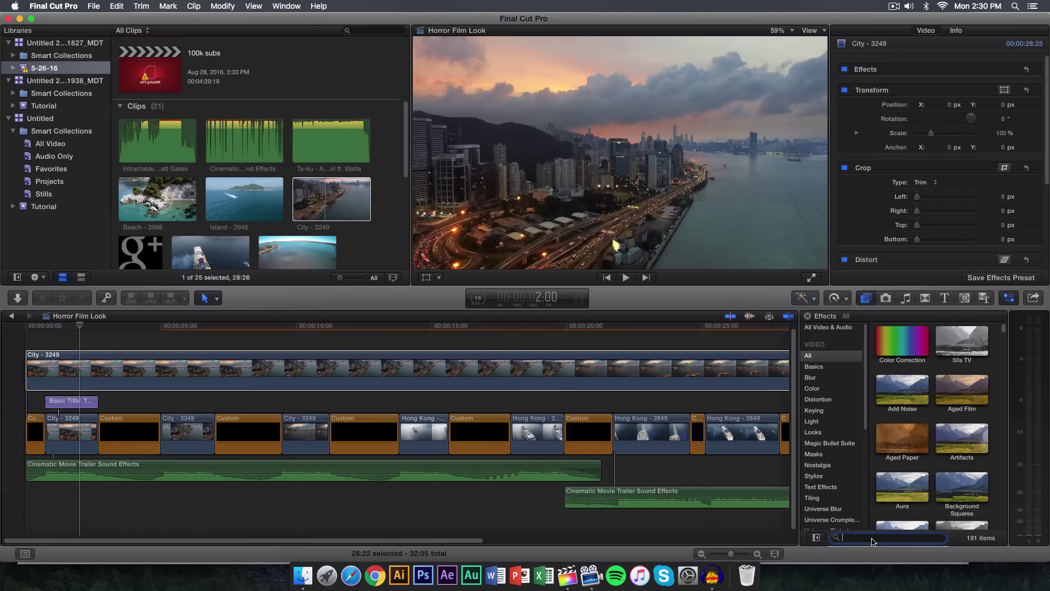
type("vigne")
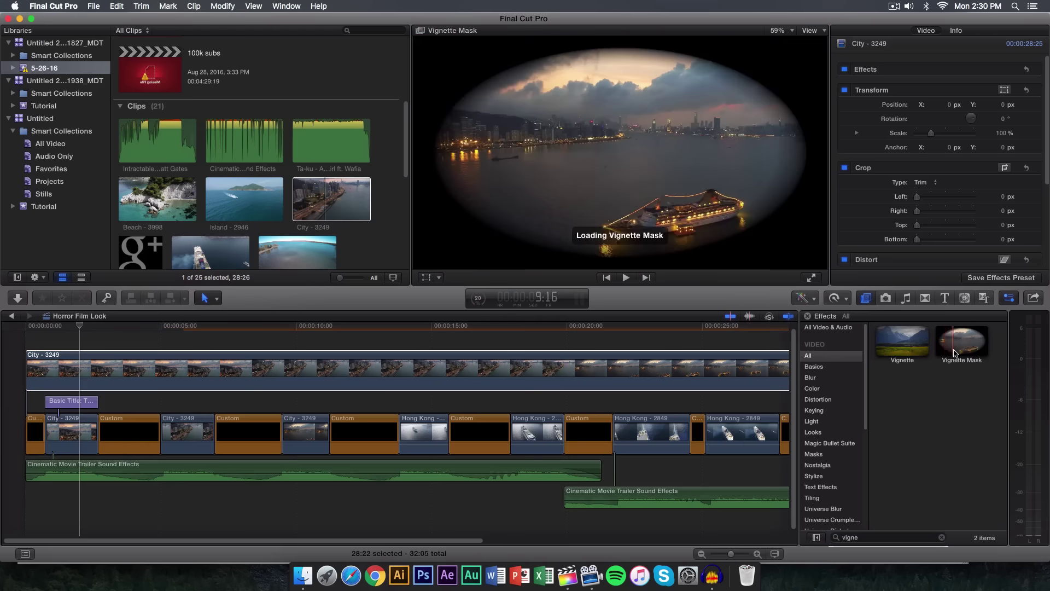
left_click_drag(955, 355, 74, 436)
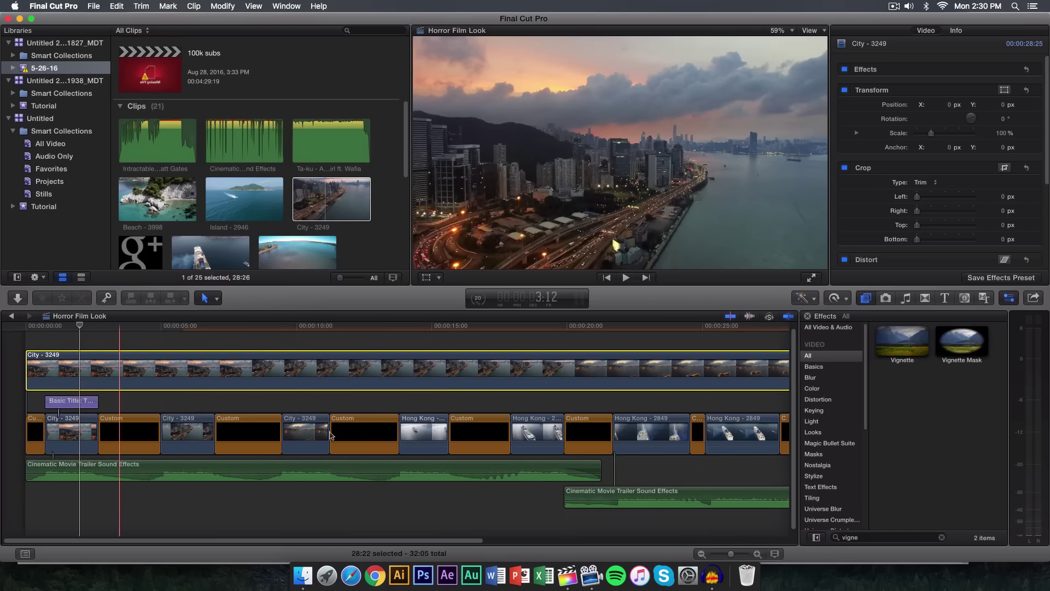
left_click(902, 340)
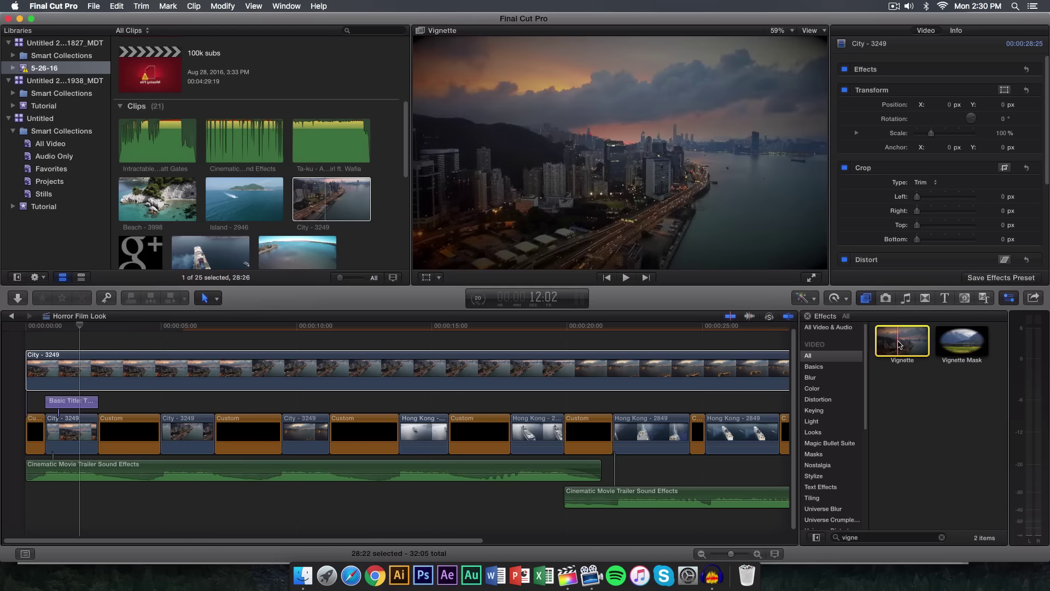
left_click_drag(891, 344, 355, 370)
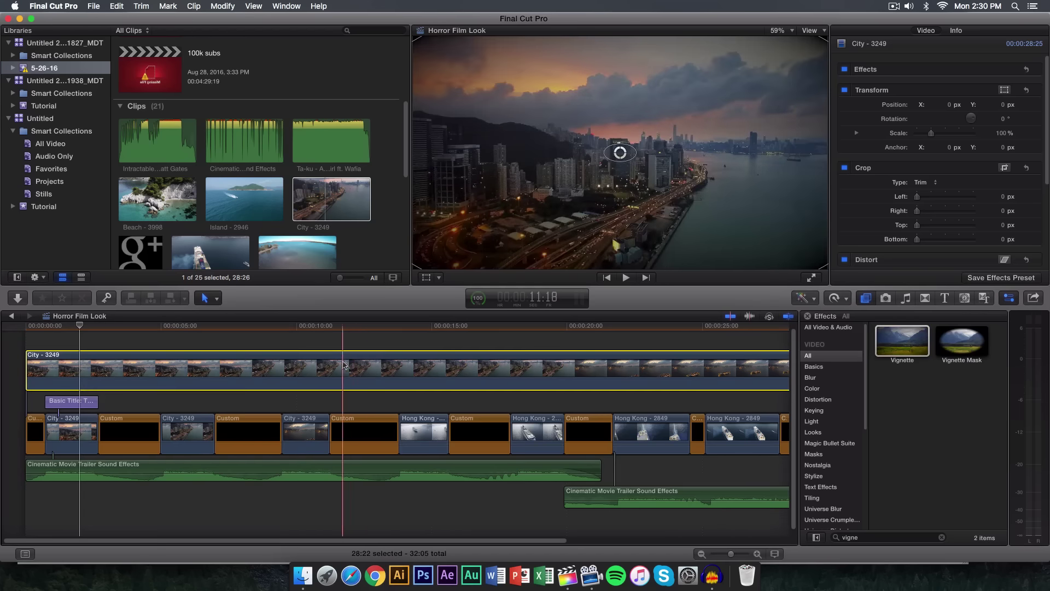
left_click(195, 370)
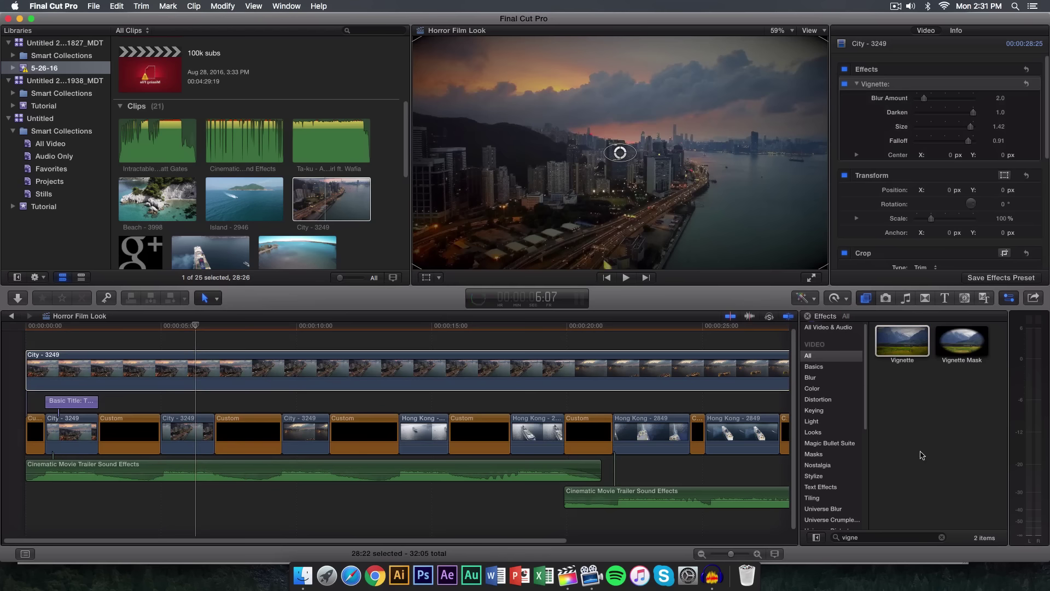
Find the Letterbox effect, apply it to the connected City - 3249 clip, and reorder it above Vignette in the effects list.
left_click(931, 537)
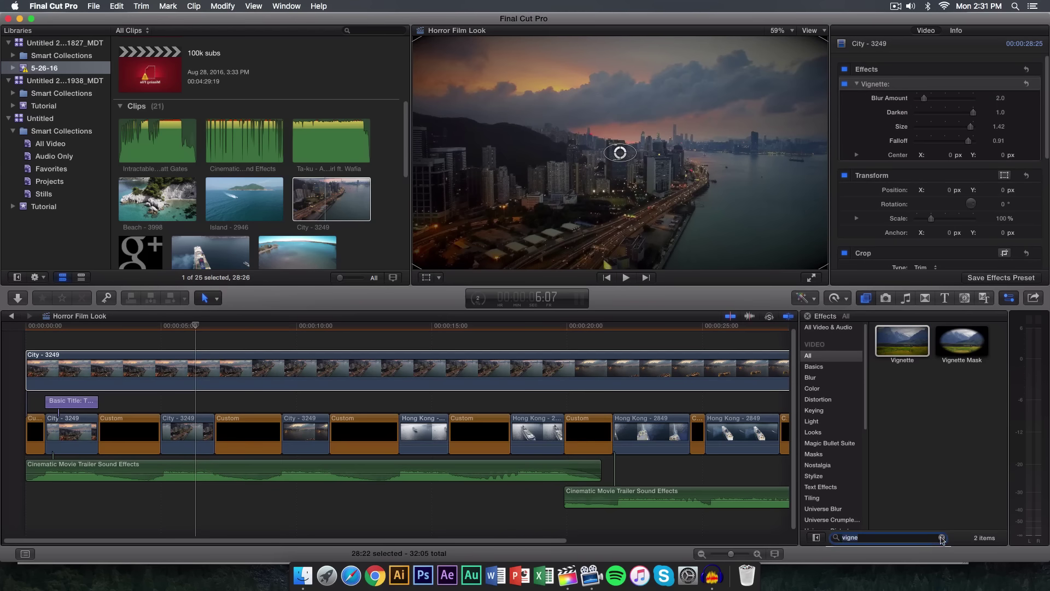
left_click(940, 537)
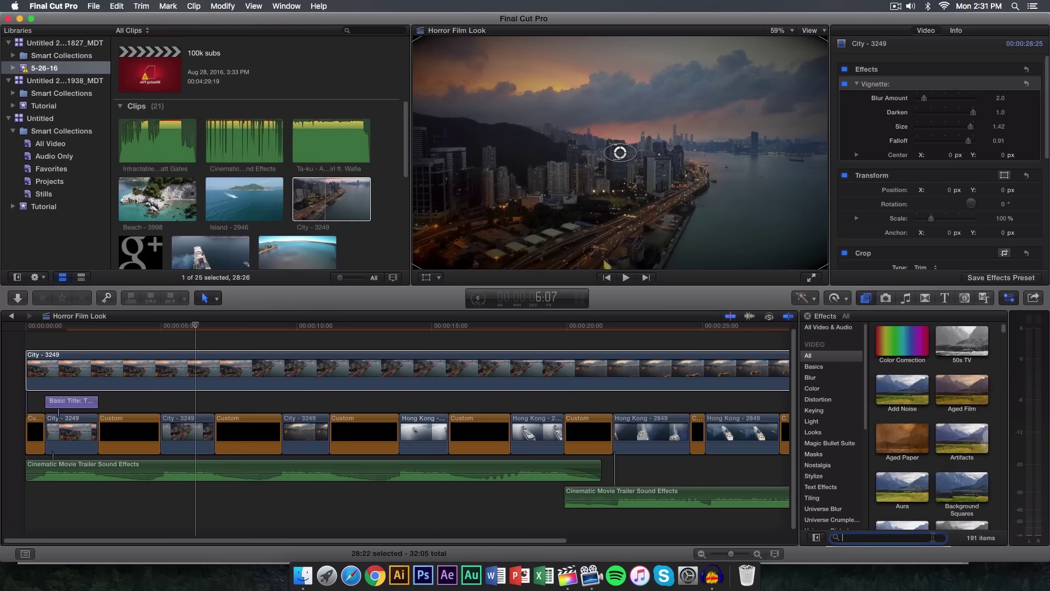
type("letterbox")
left_click_drag(223, 479, 188, 370)
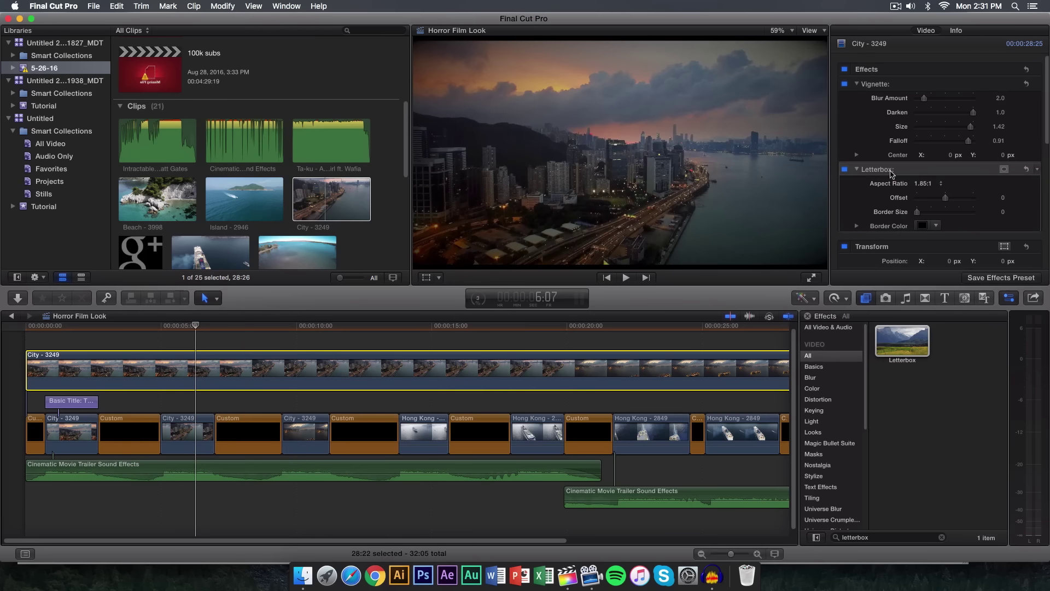
left_click_drag(897, 169, 859, 85)
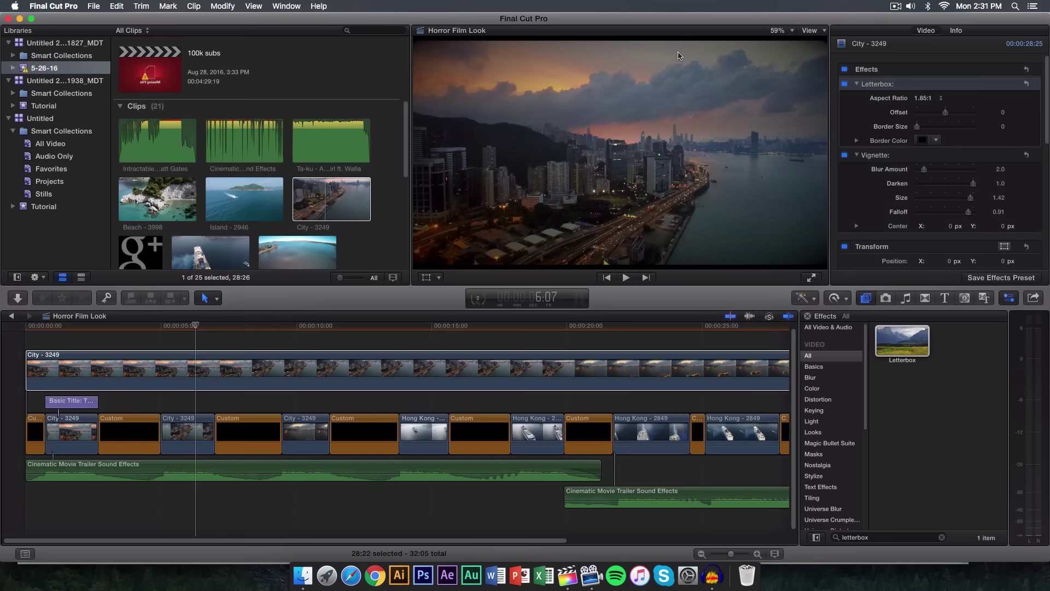
Set the Letterbox aspect ratio to 2.35:1, trying 2.55:1 for comparison, and check the clip at 7:19.
left_click(922, 99)
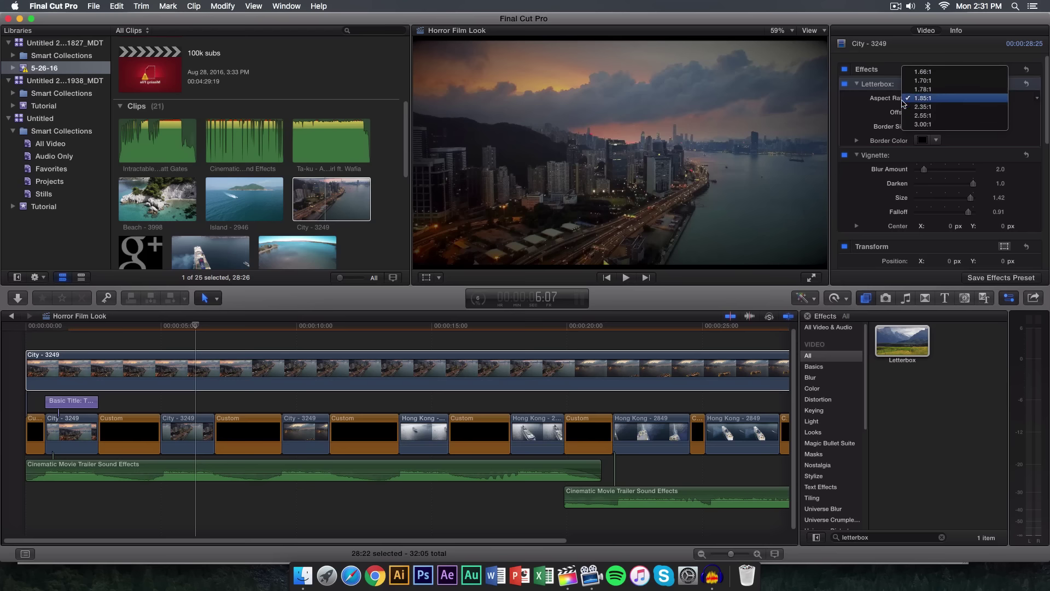
left_click(931, 107)
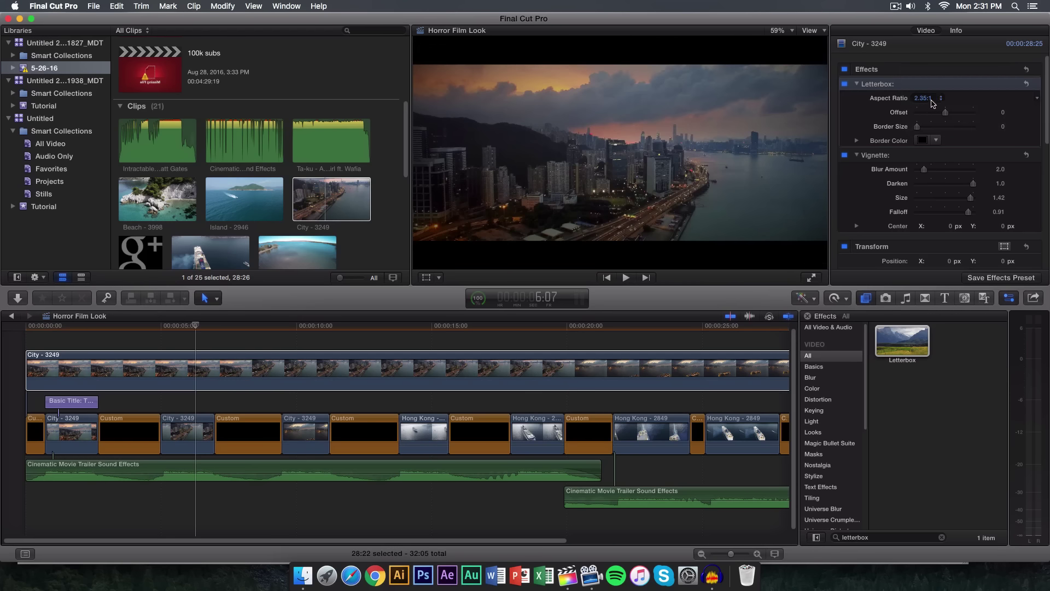
left_click(933, 101)
left_click(931, 107)
left_click(929, 98)
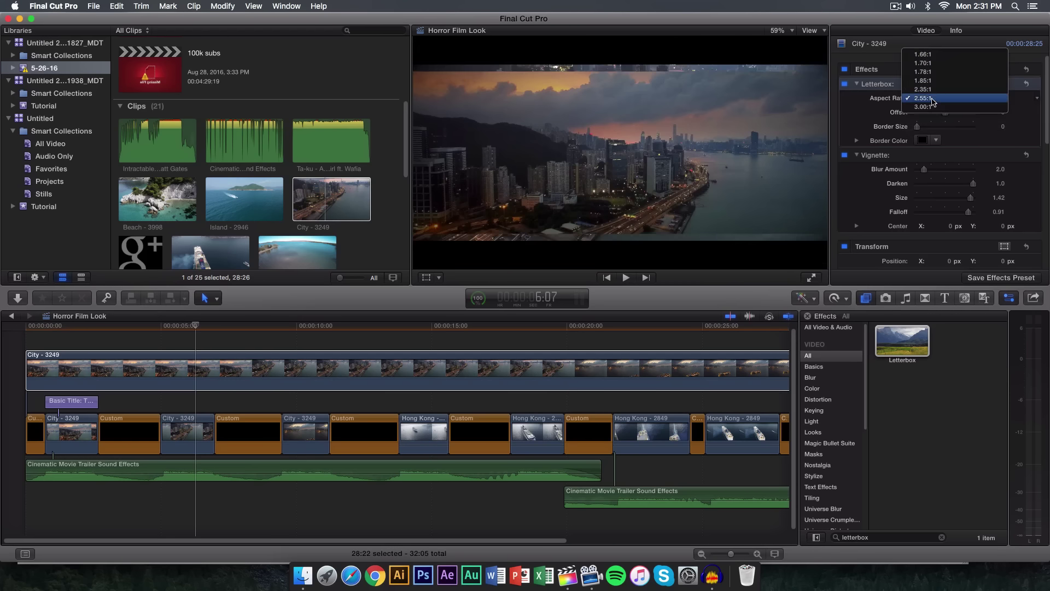
left_click(927, 98)
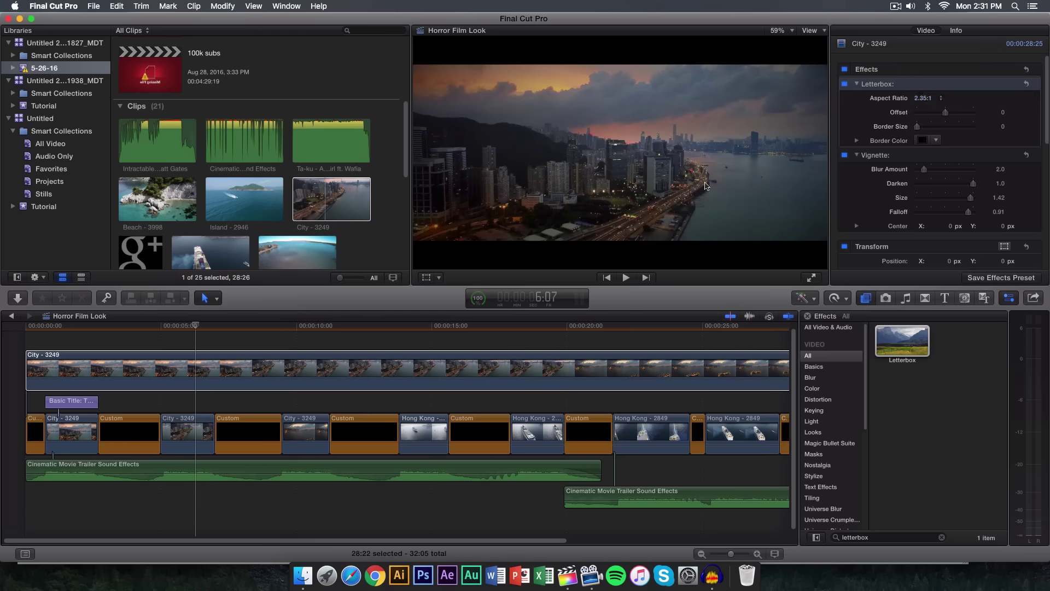
left_click(236, 331)
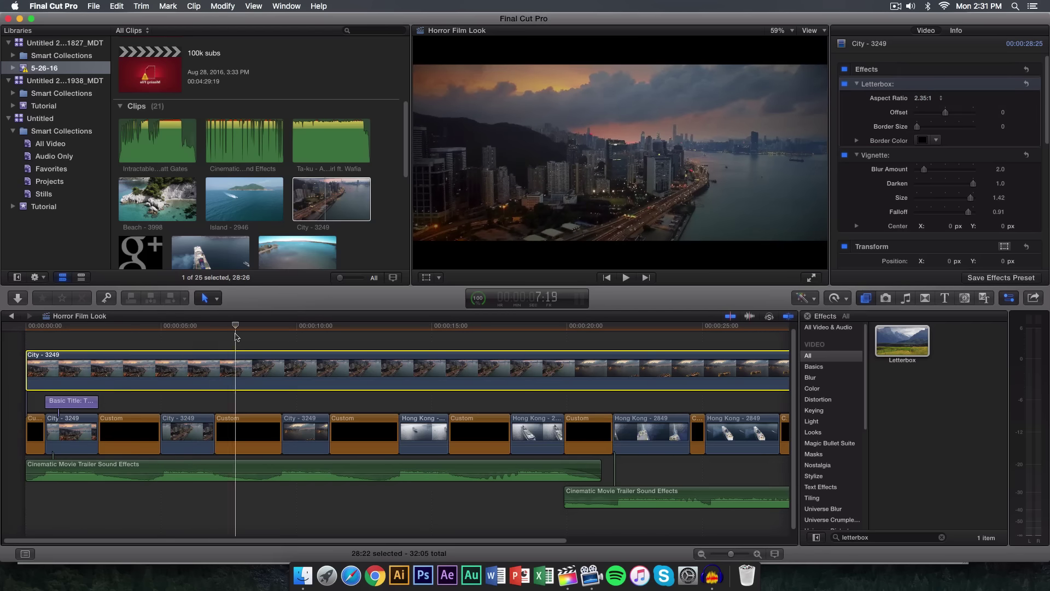
Set the Vignette on the connected City - 3249 clip to Darken 0.44, Size 0.77 and Falloff 0.75.
key("j")
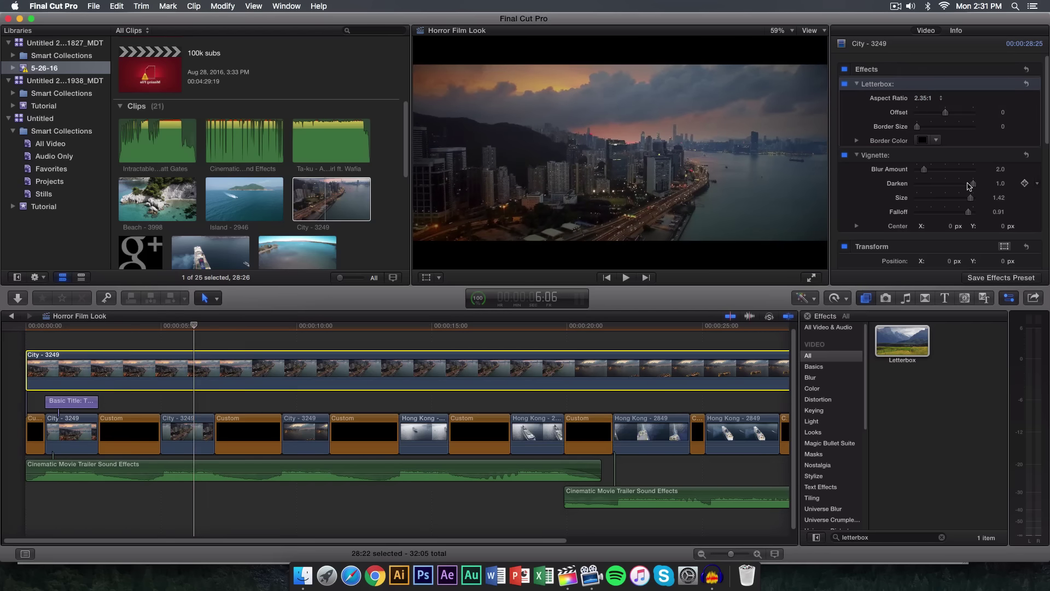
left_click_drag(969, 186, 938, 184)
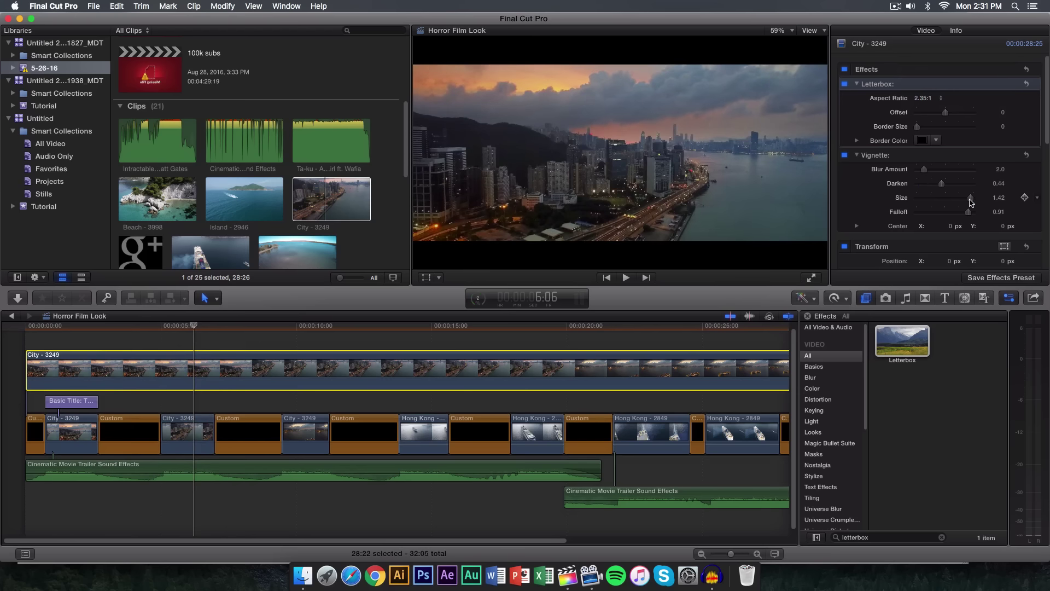
left_click_drag(942, 190, 916, 211)
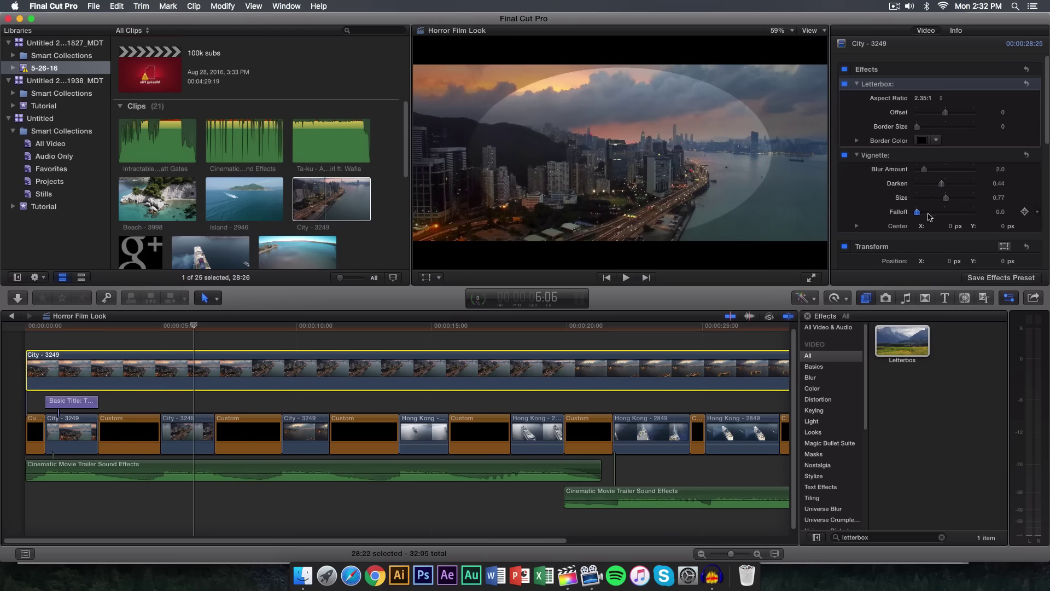
left_click_drag(929, 216, 959, 212)
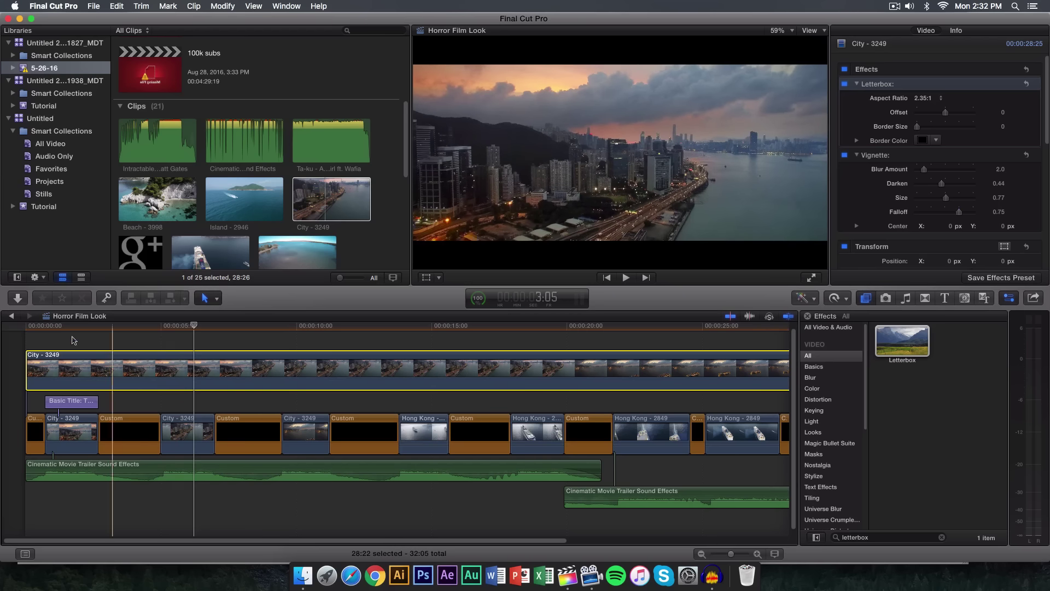
Listen to the Cinematic Movie Trailer Sound Effects clip at the start of the timeline.
left_click(29, 470)
left_click(247, 142)
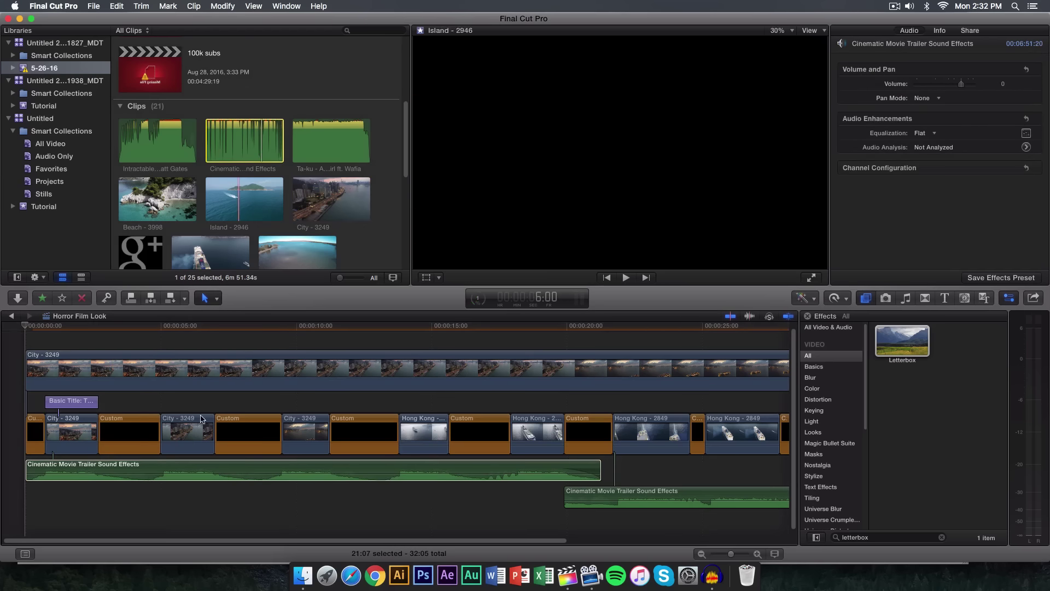
left_click(71, 471)
key("space")
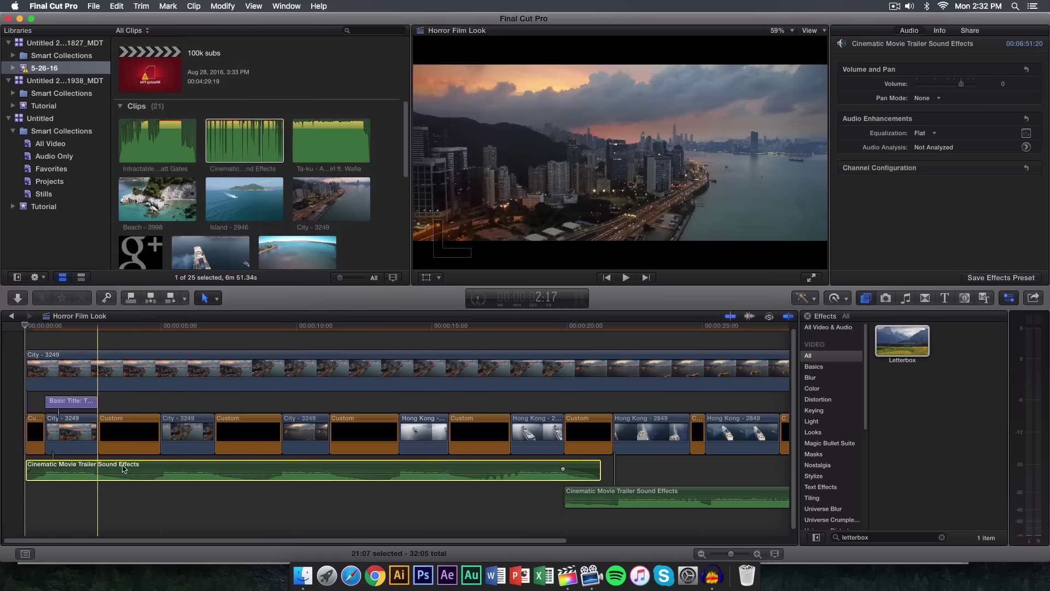
key("space")
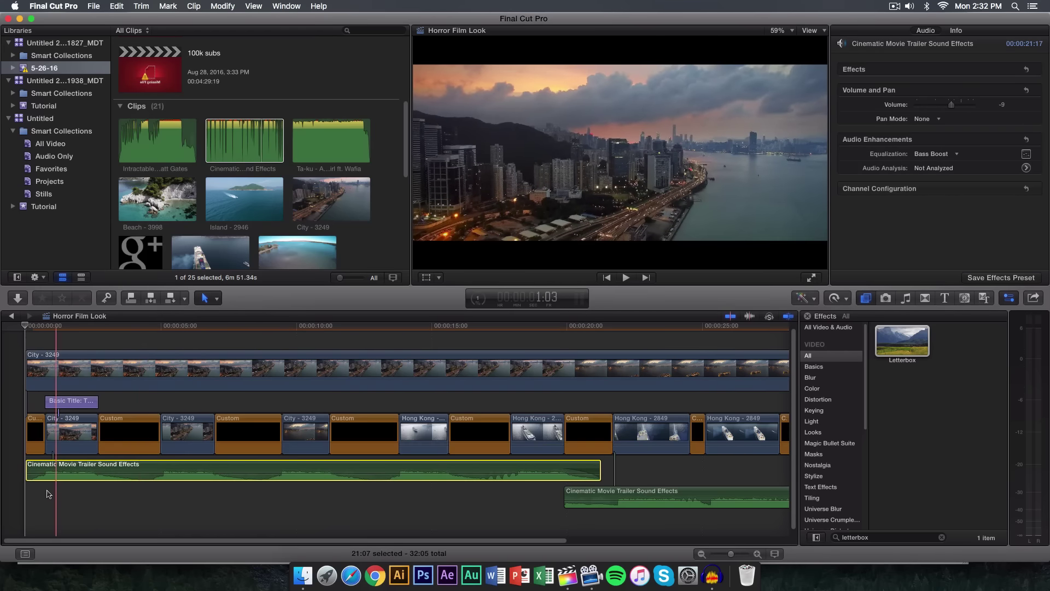
left_click(24, 475)
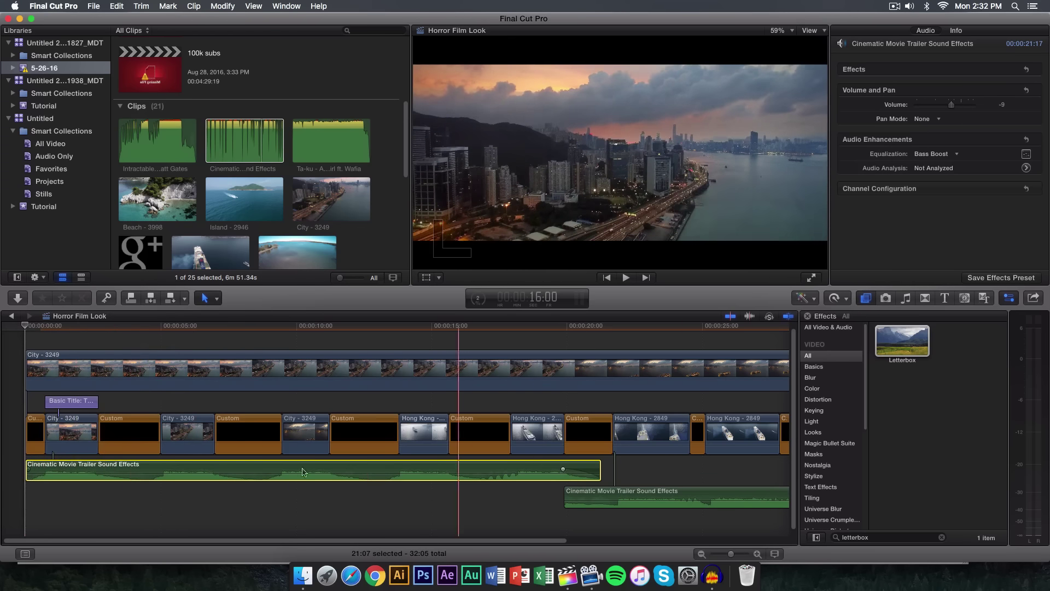
Place the connected City - 3249 clip beneath the primary storyline and cut it at 0:18 and 2:17, matching the first city shot above.
key("super+z")
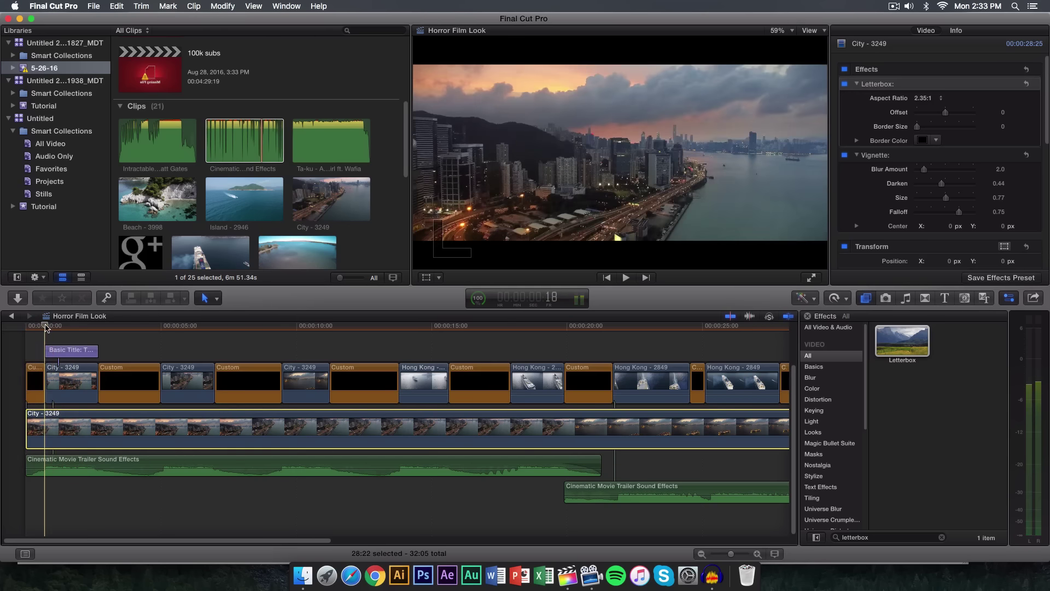
left_click(33, 370)
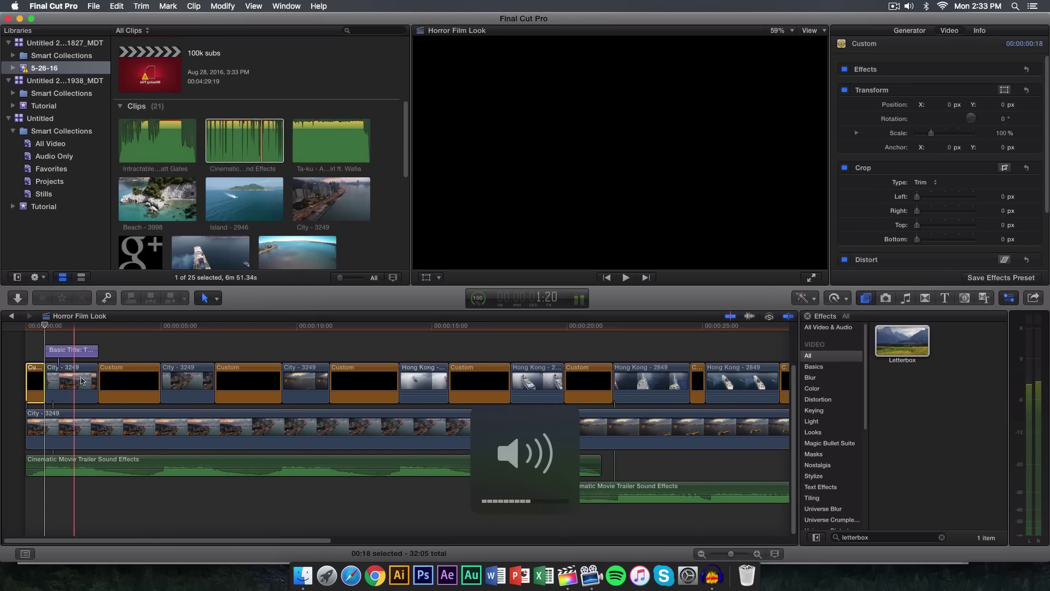
left_click(61, 417)
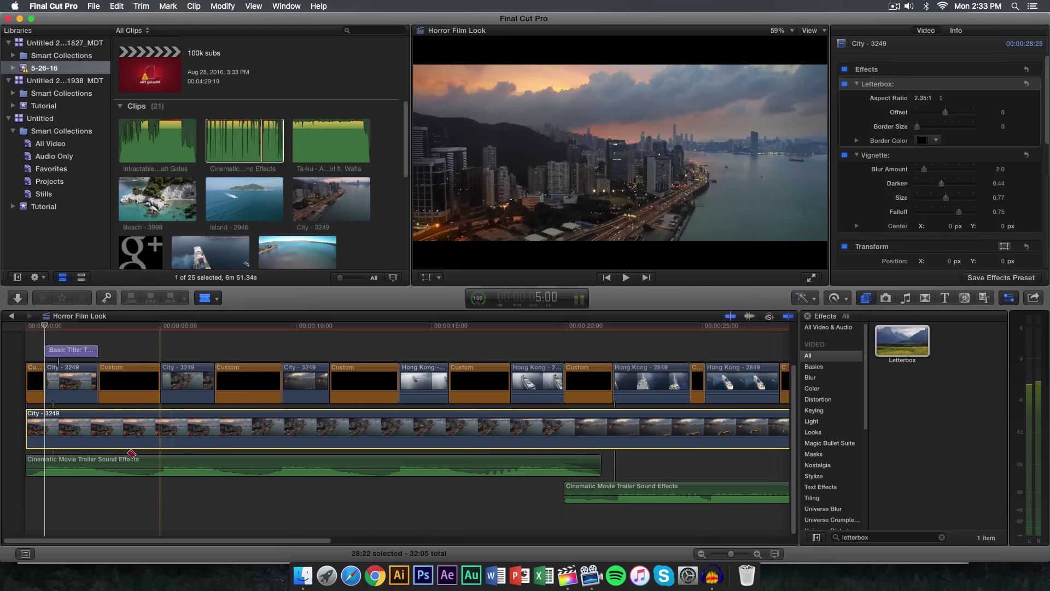
left_click(48, 418)
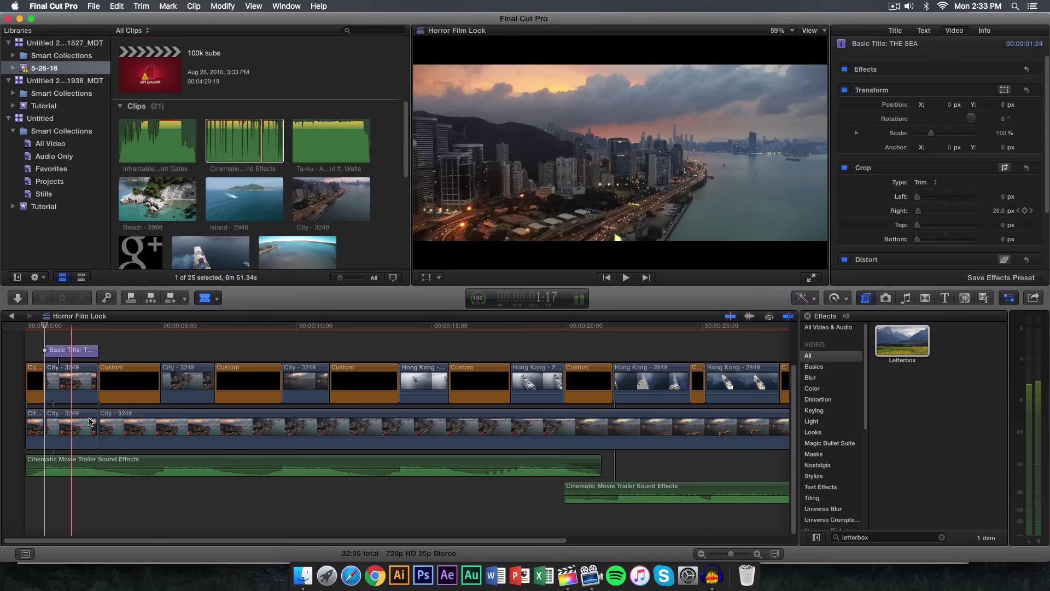
key("a")
Replace the first piece of the lower City - 3249 clip from its start with the black Custom solid and return to the timeline's beginning.
left_click(32, 428)
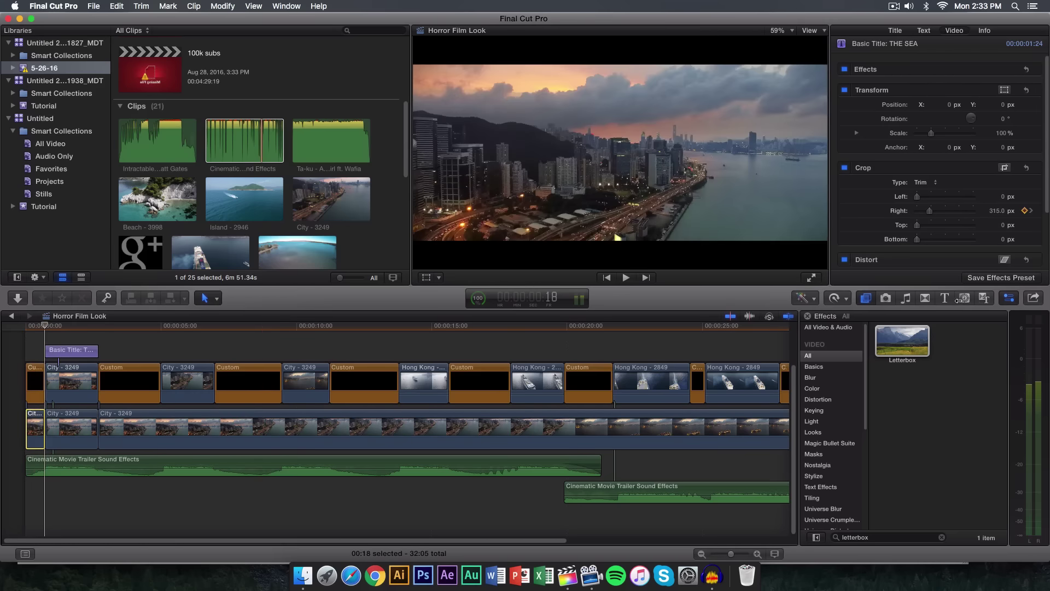
left_click(927, 298)
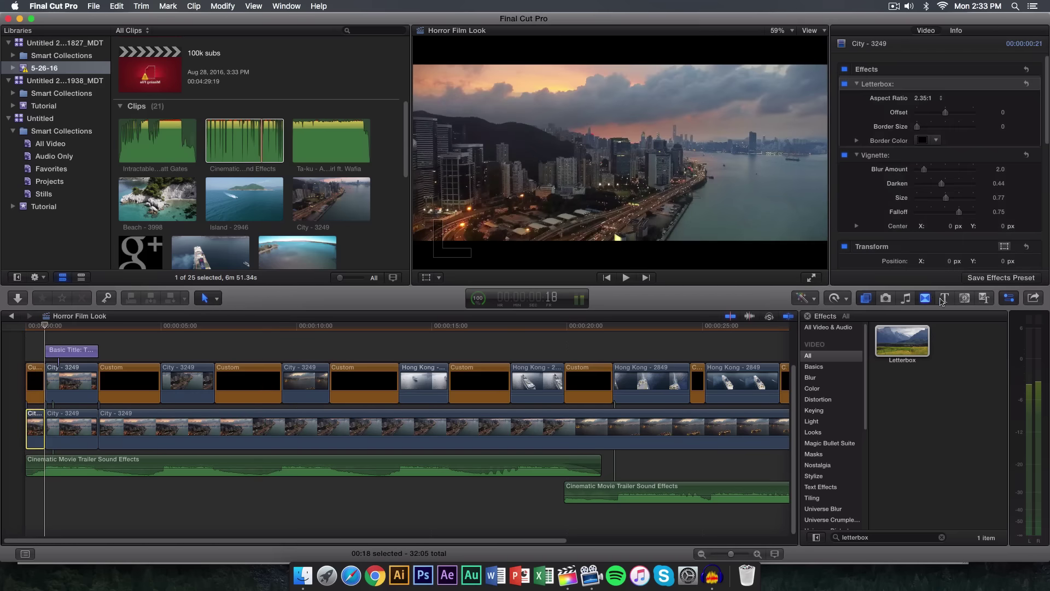
left_click(963, 299)
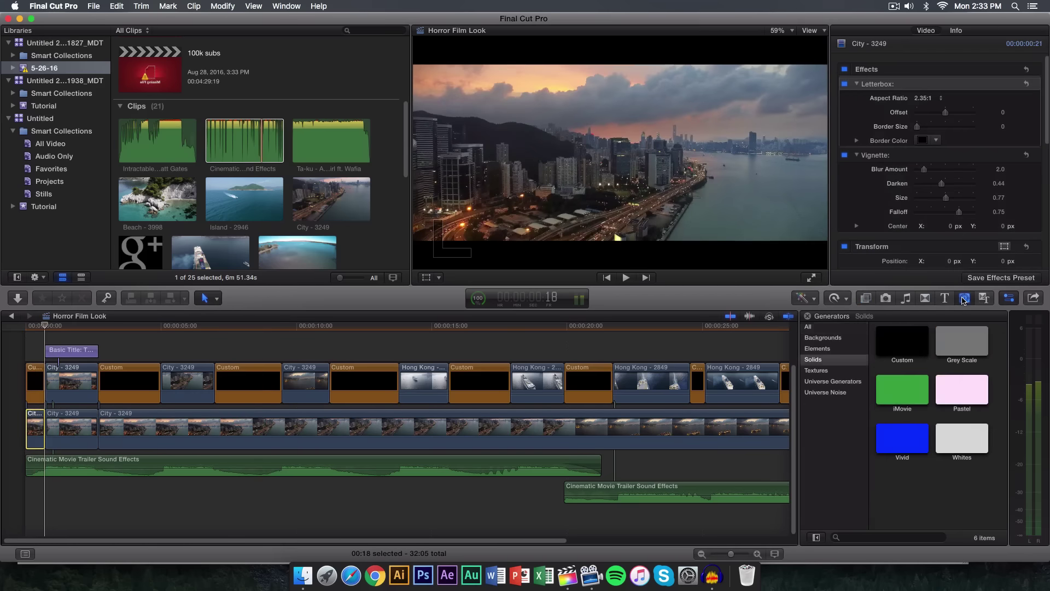
left_click_drag(901, 341, 36, 425)
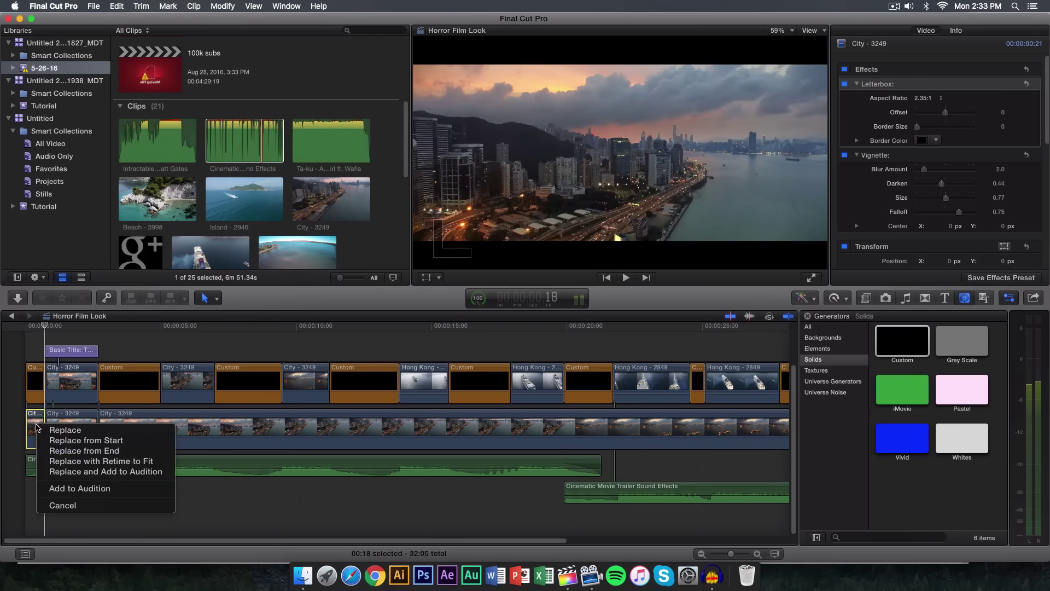
left_click(82, 440)
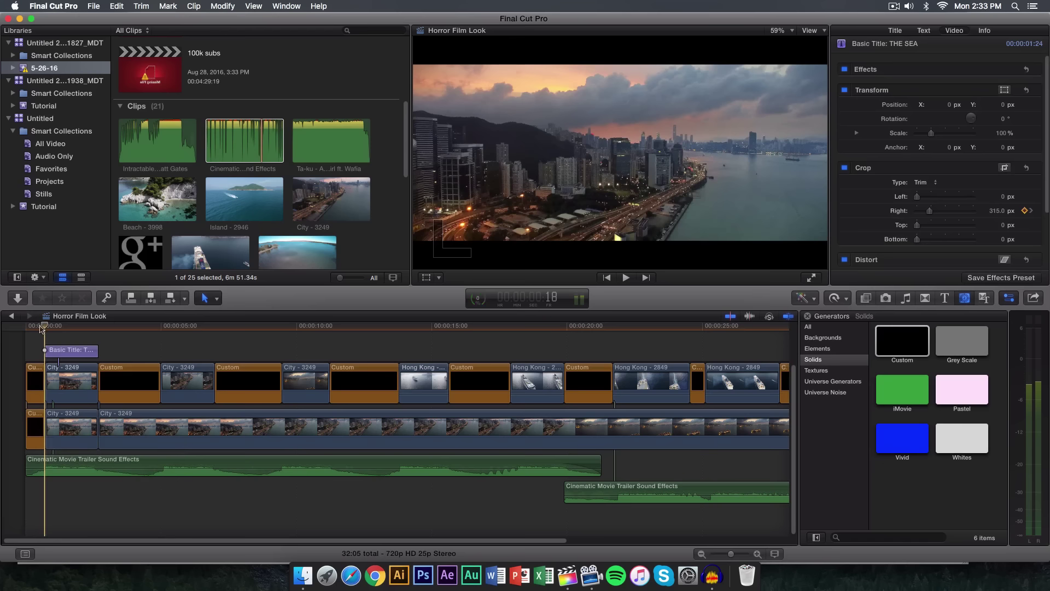
left_click_drag(41, 328, 26, 327)
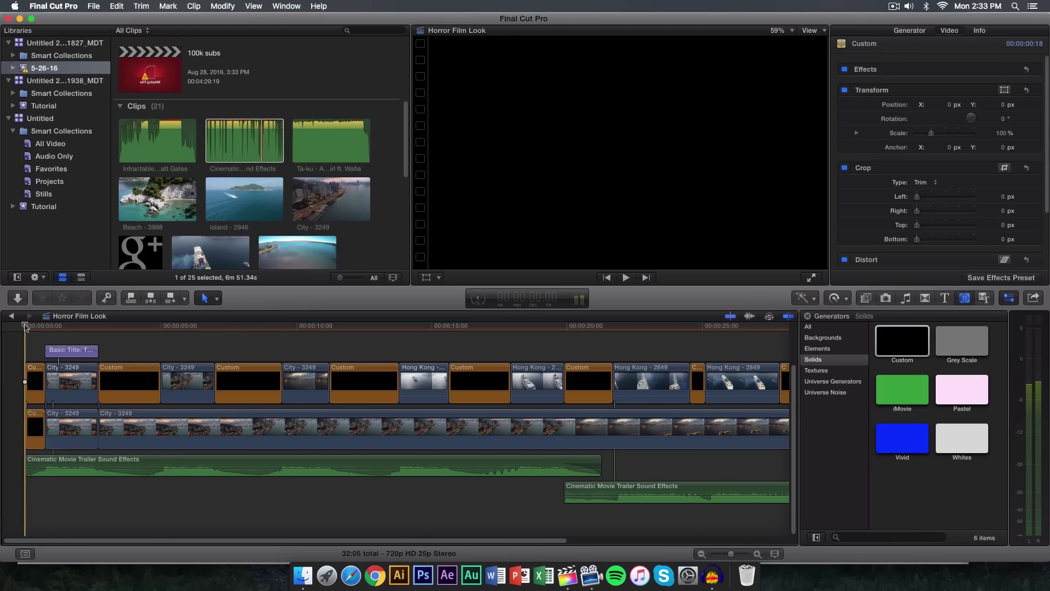
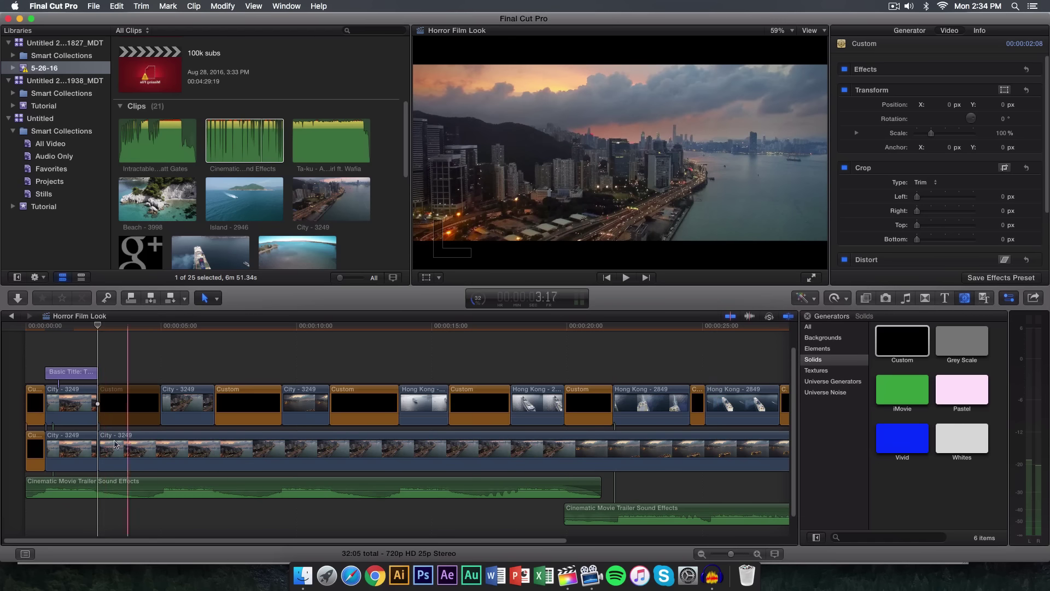
Cut the lower City - 3249 clip at 5:00 and replace the piece from 2:17 to 5:00 from its start with the Custom solid.
key("t")
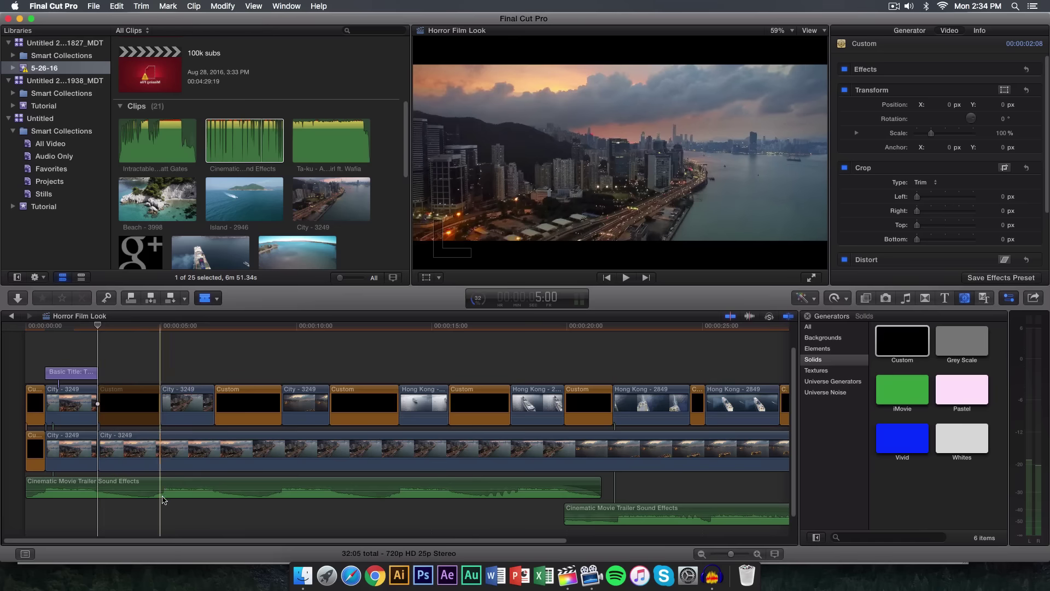
left_click(161, 448)
key("a")
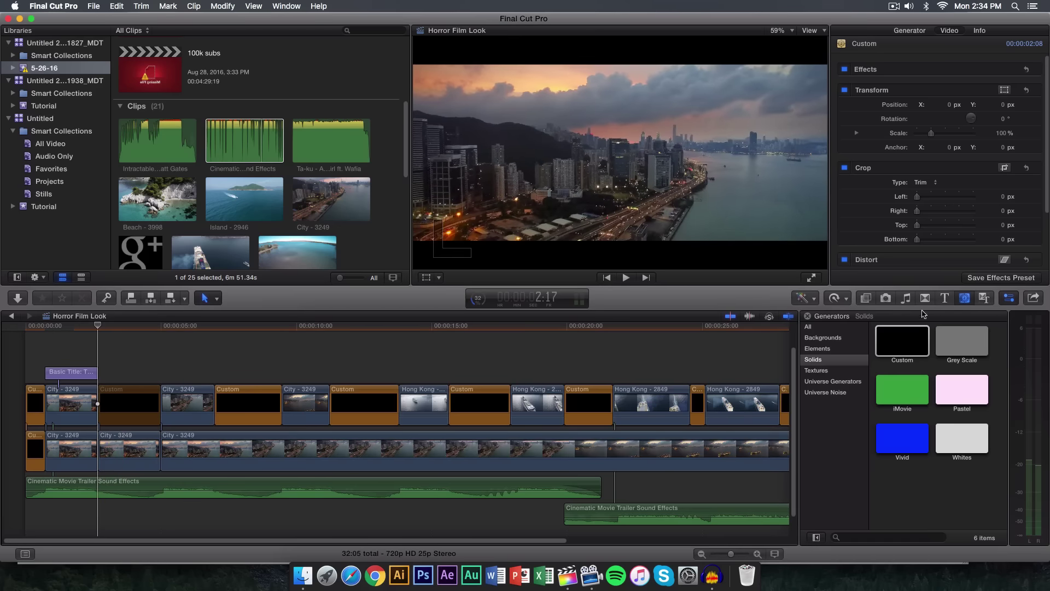
left_click(914, 336)
left_click_drag(914, 336, 130, 454)
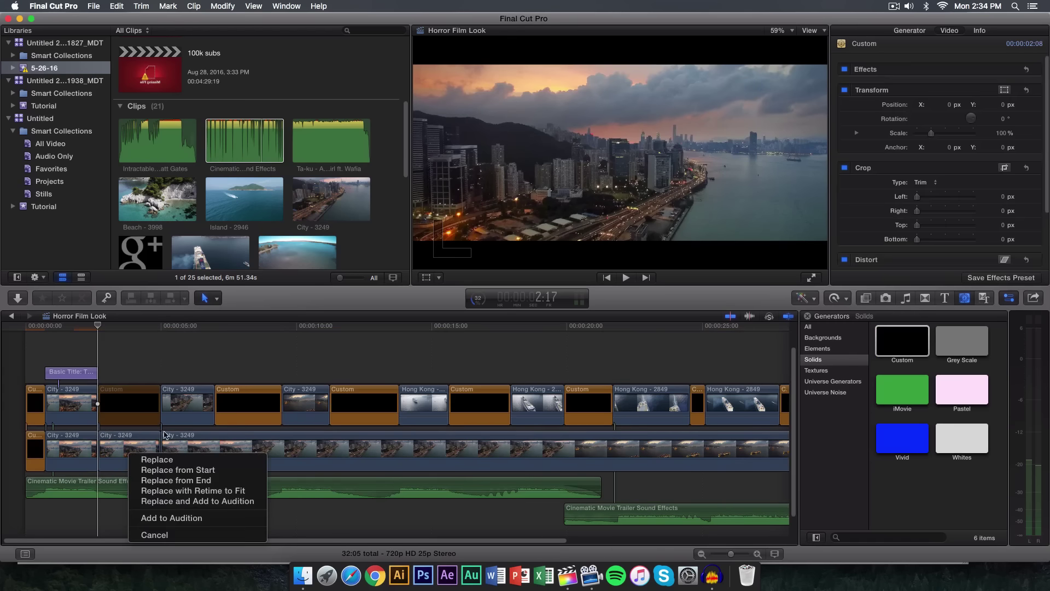
left_click(162, 470)
Play the opening of the timeline to review the cuts between city shots and black against the sound effects.
key("space")
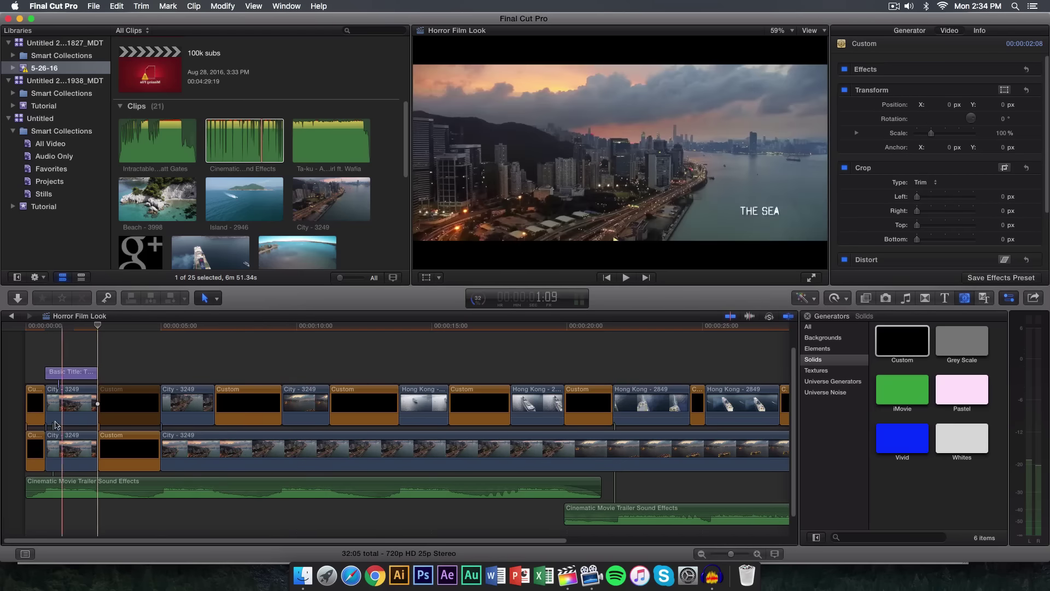
key("space")
key("space")
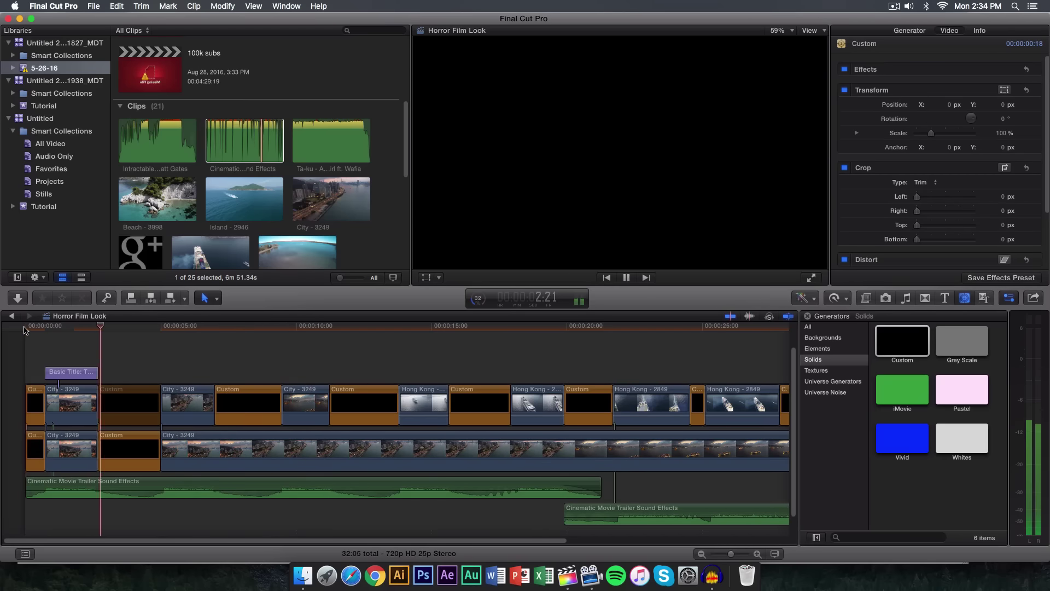
key("space")
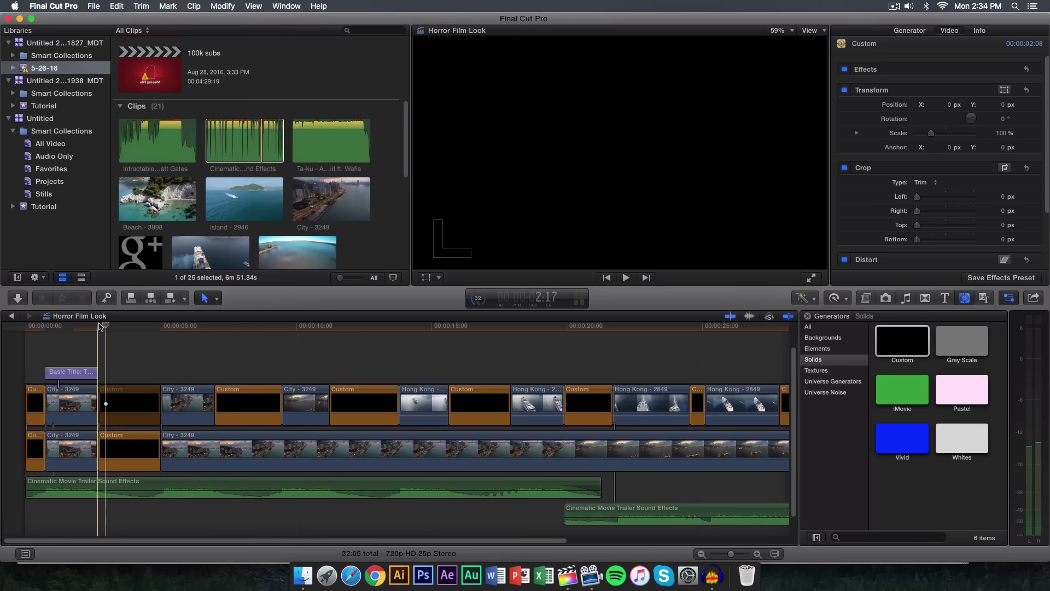
key("space")
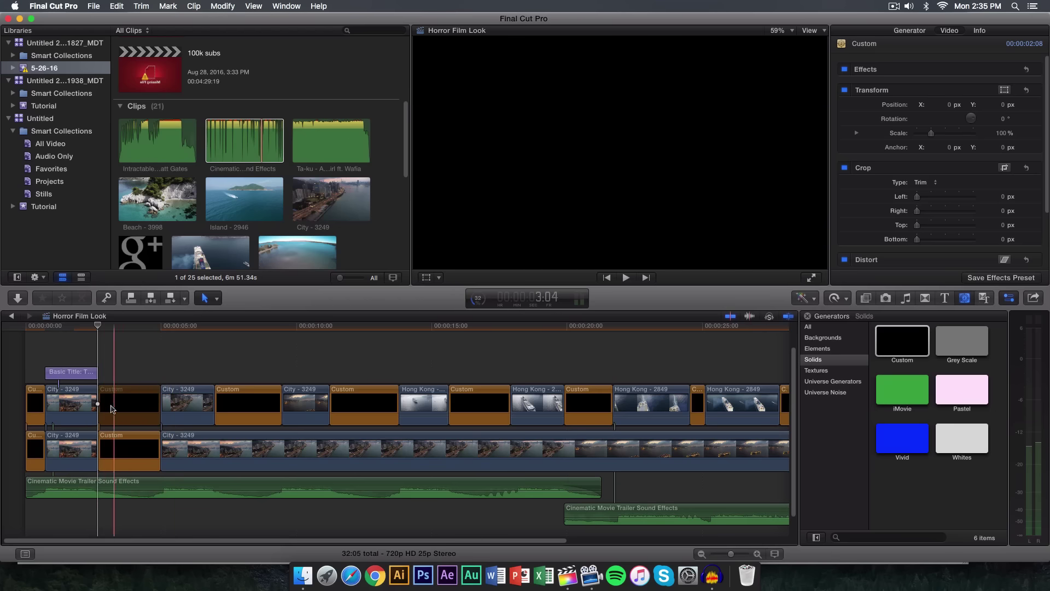
key("space")
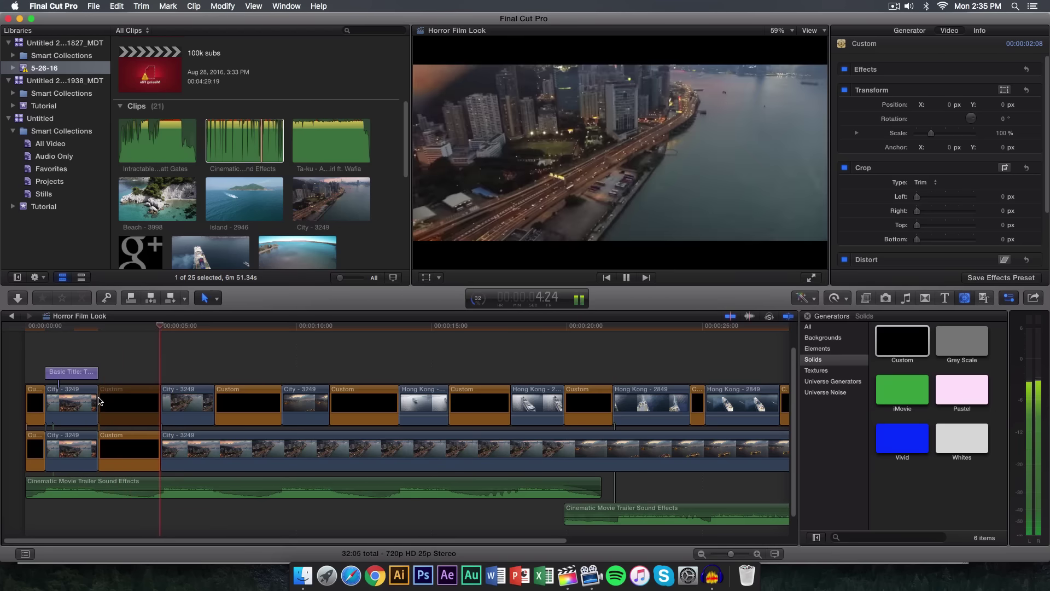
key("space")
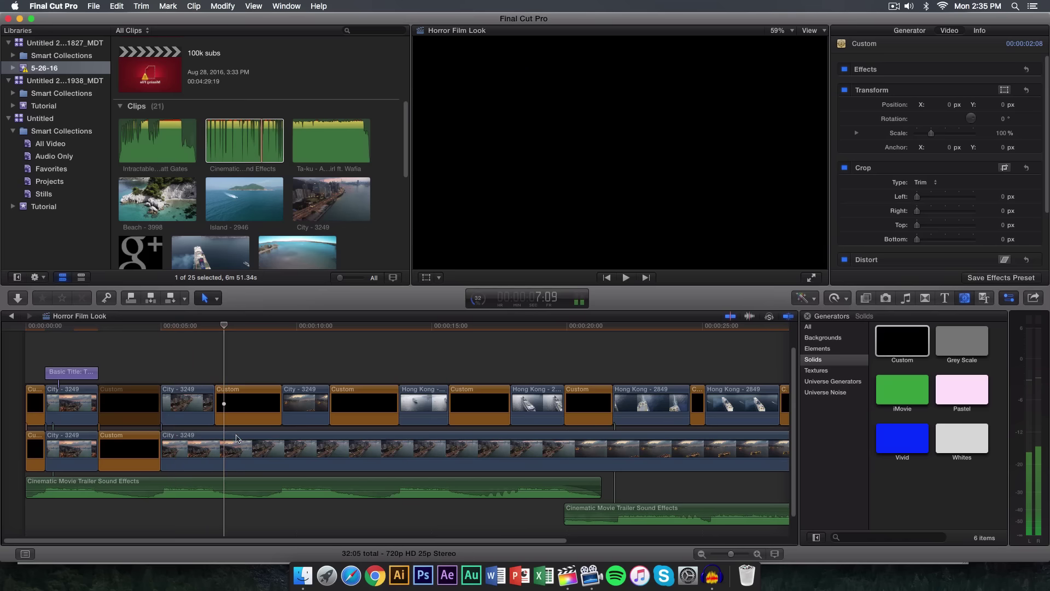
Cut the remaining lower City - 3249 clip where the third Custom clip in the storyline above starts and again at about 21:01.
scroll(184, 317, "right", 3)
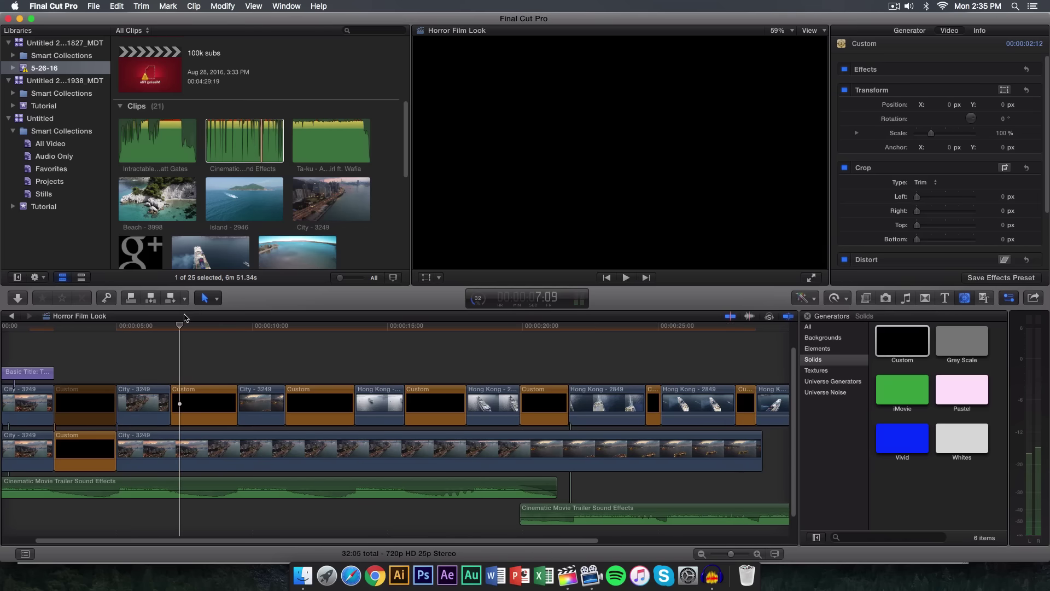
left_click_drag(191, 328, 267, 334)
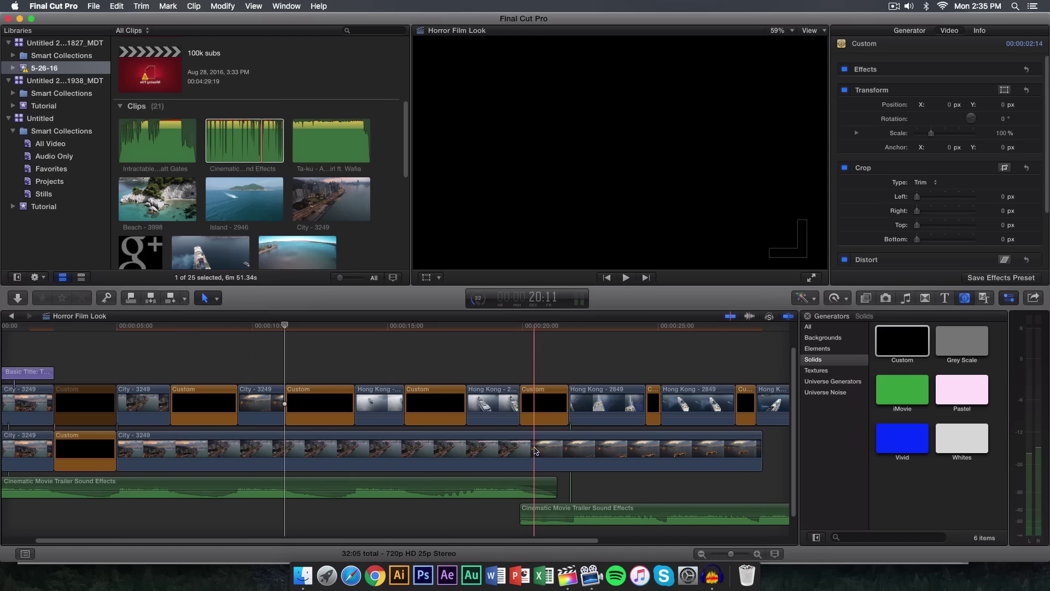
key("r")
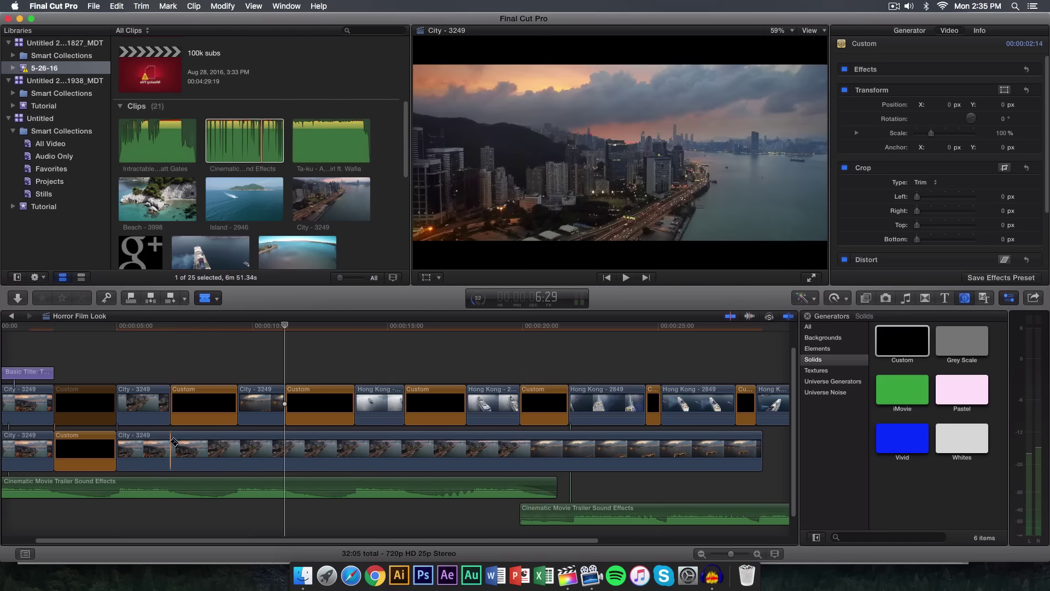
left_click(172, 442)
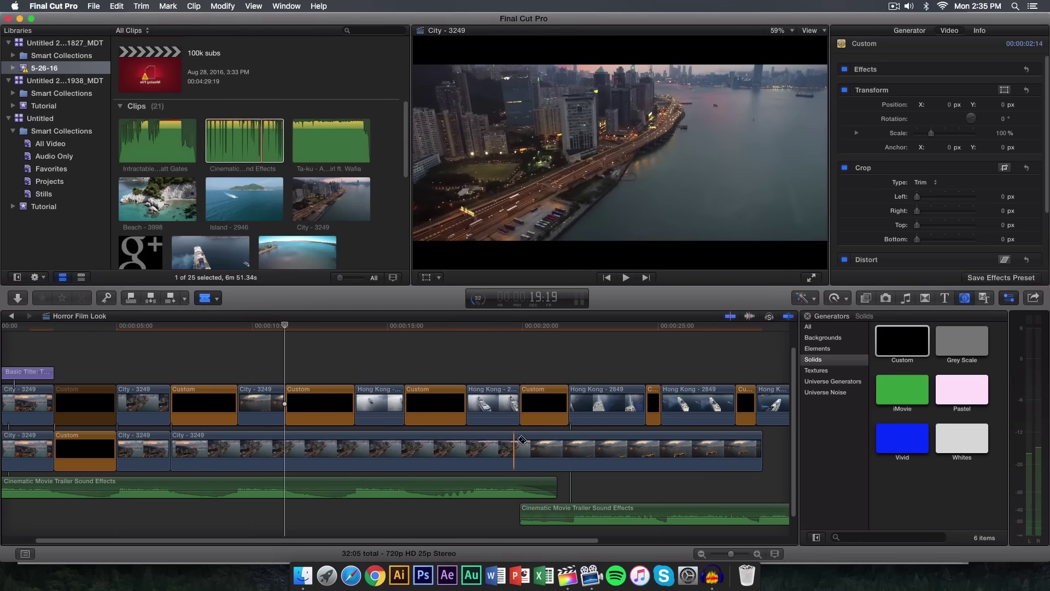
left_click(552, 439)
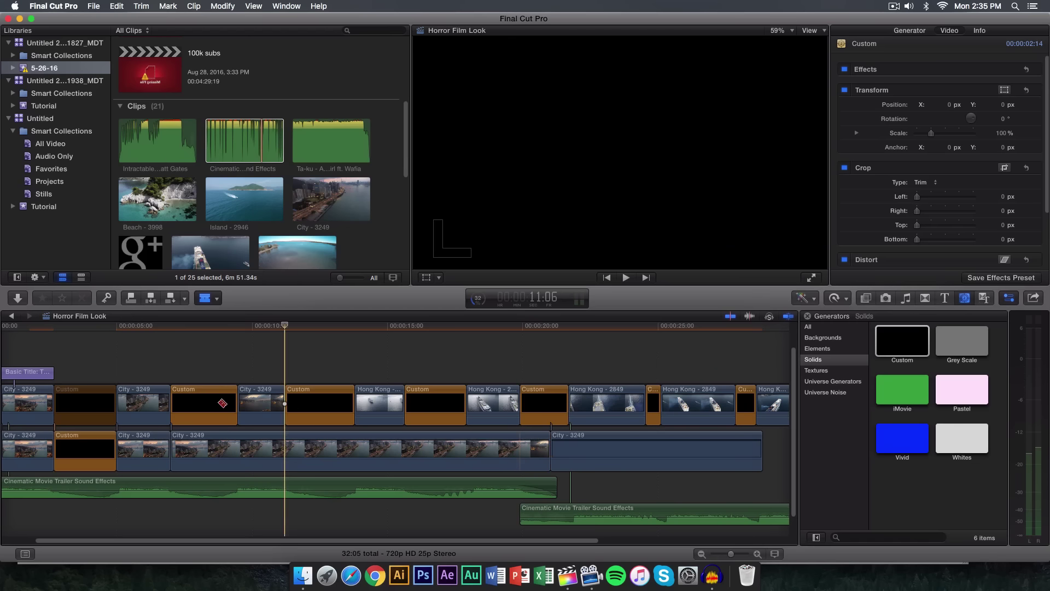
Trim the long middle piece of the lower City - 3249 clip to end with the third Custom clip above it.
key("a")
left_click(489, 449)
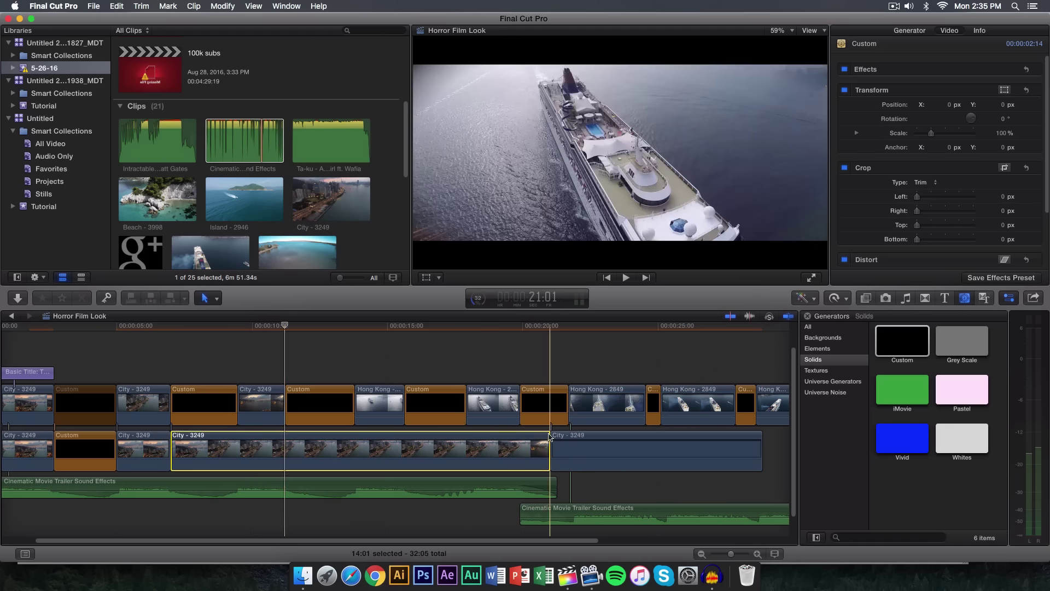
left_click_drag(347, 438, 237, 438)
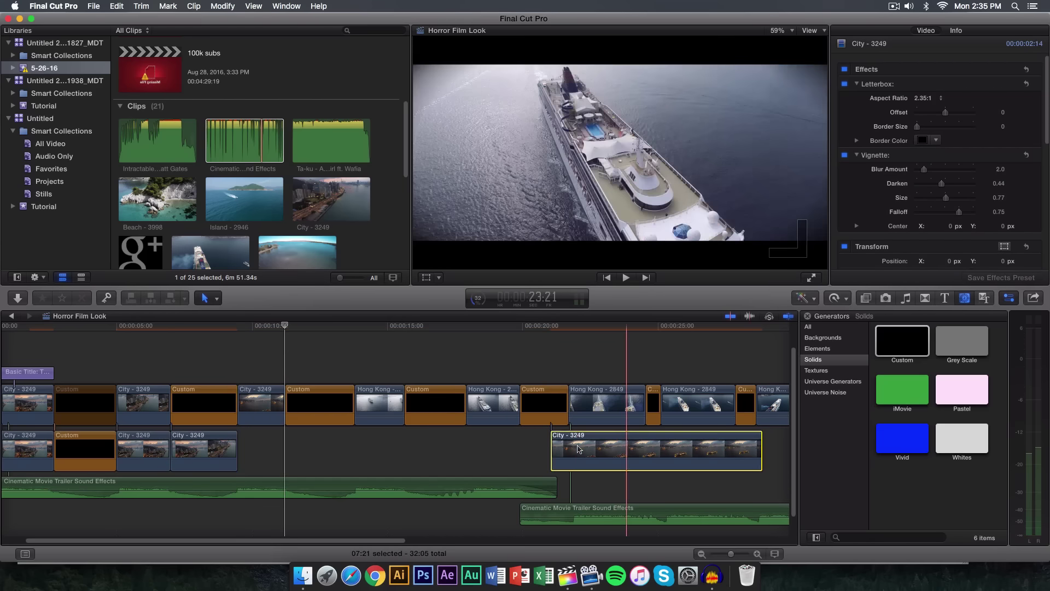
Move the long lower City - 3249 piece up against the preceding lower clips and replace the piece below the third Custom clip with a Custom solid.
left_click_drag(580, 450, 271, 453)
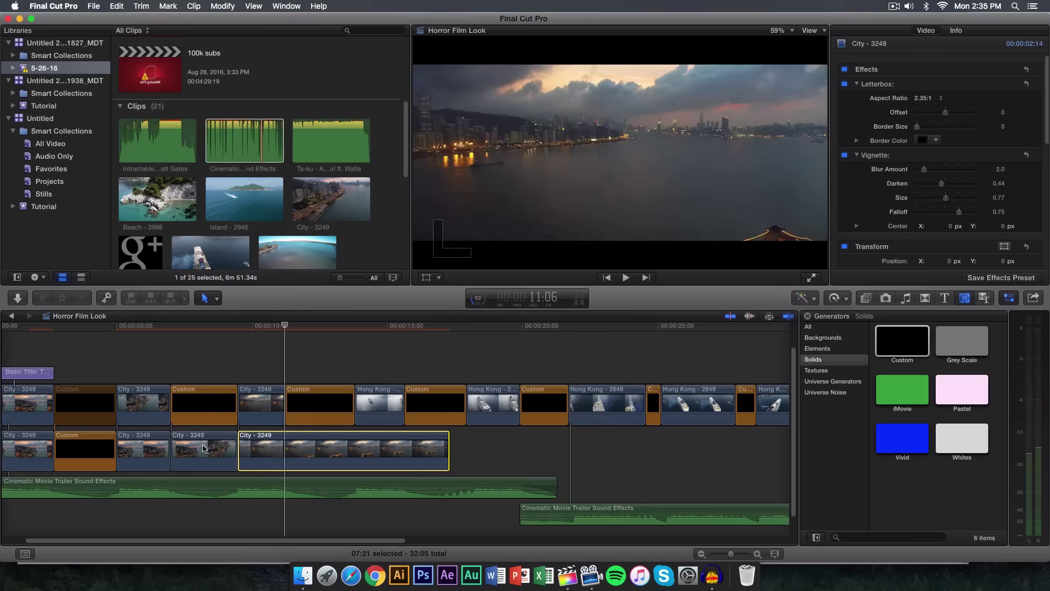
left_click(143, 449)
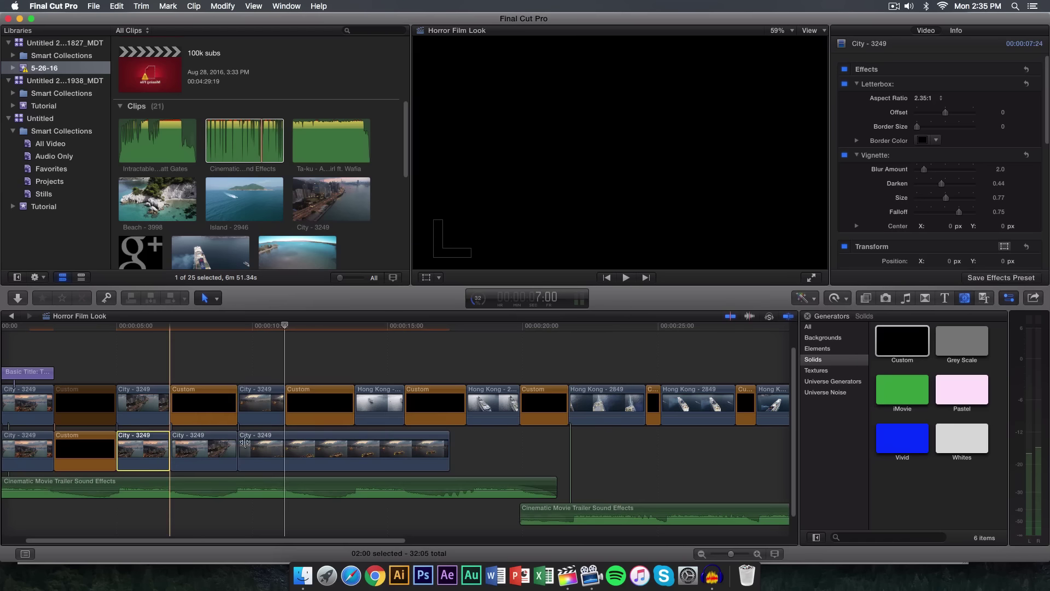
left_click_drag(902, 340, 203, 447)
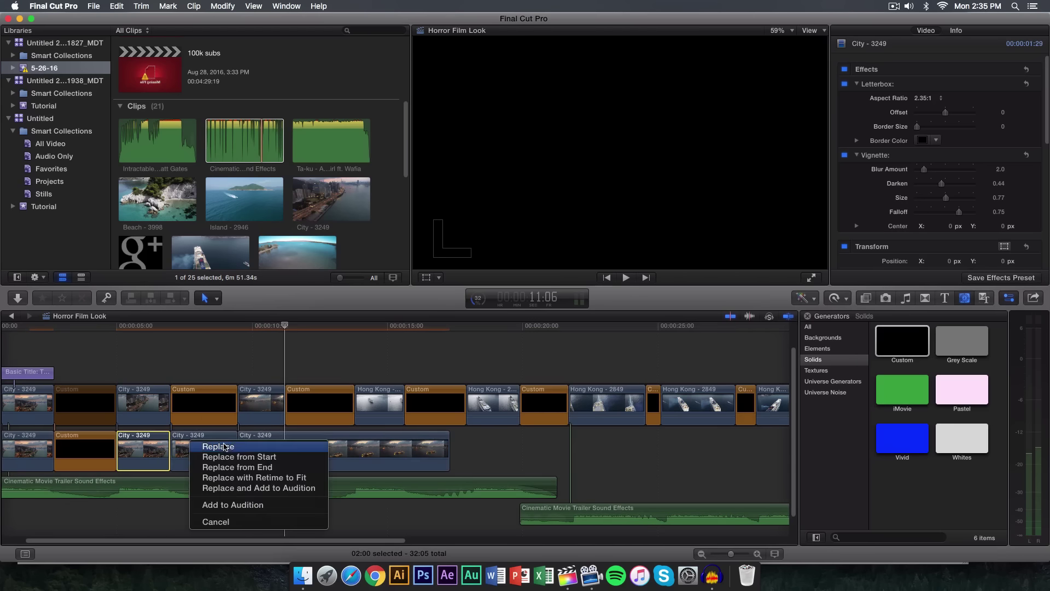
left_click(209, 444)
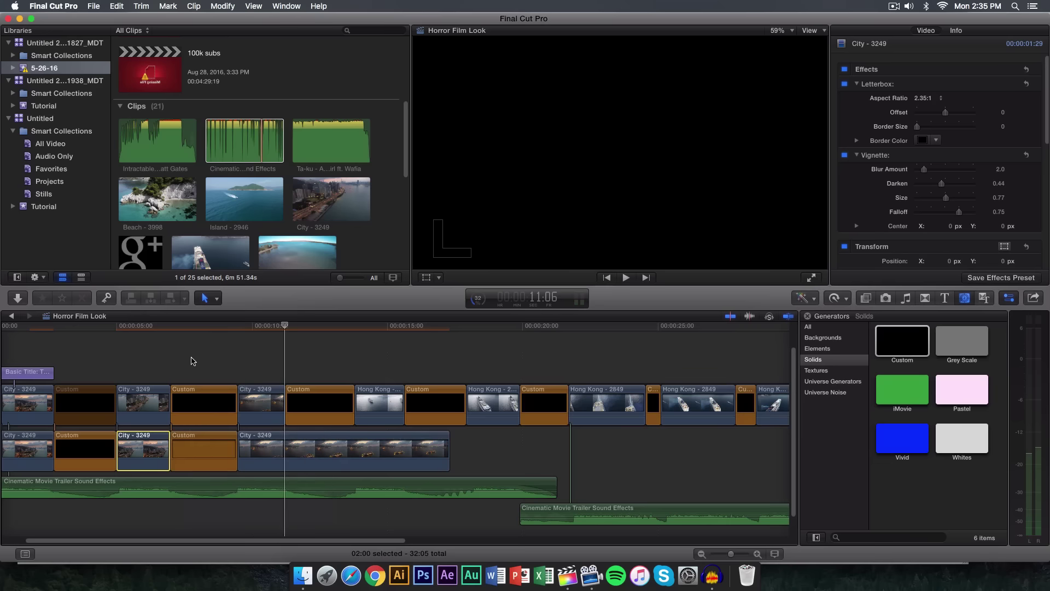
Play the timeline across the lower Custom solid below the third Custom clip to check the cut against the sound effects.
left_click(159, 327)
key("space")
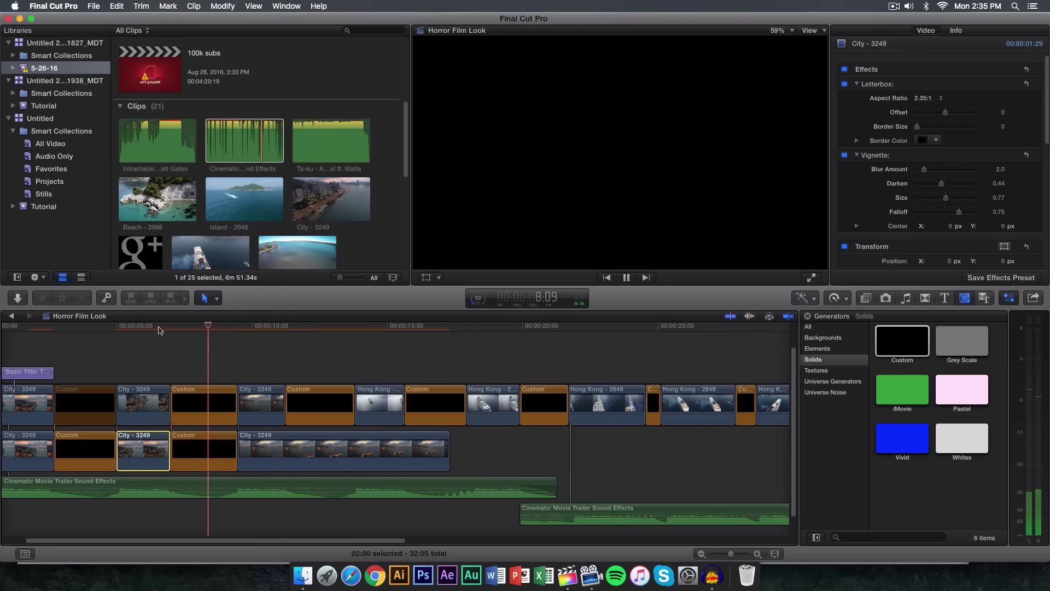
key("space")
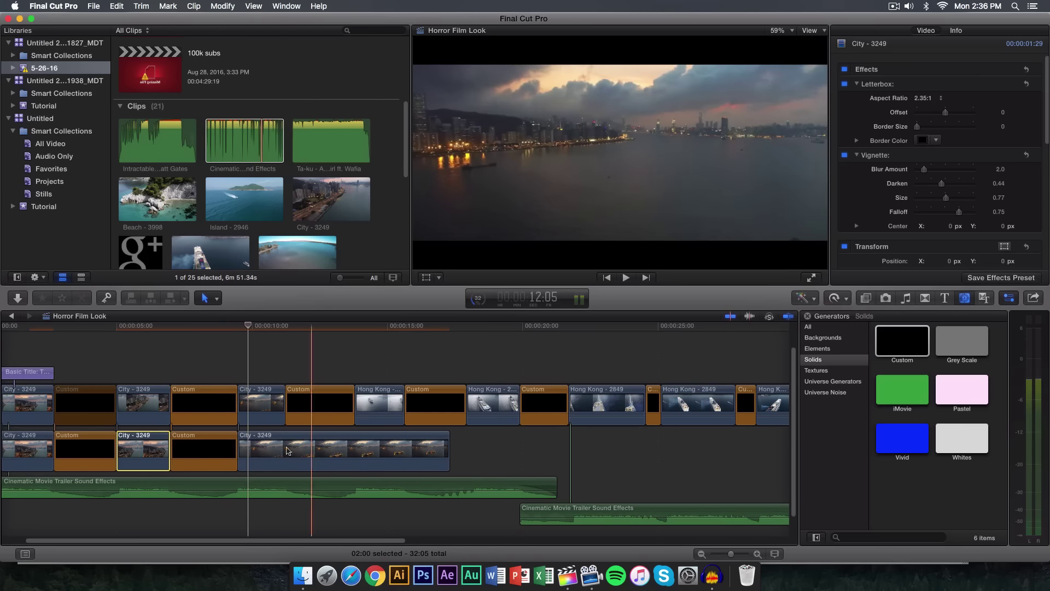
Undo the Custom solid replacement and the move of the long lower City - 3249 piece.
left_click_drag(392, 545, 428, 542)
key("super+z")
key("super+z")
key("super+z")
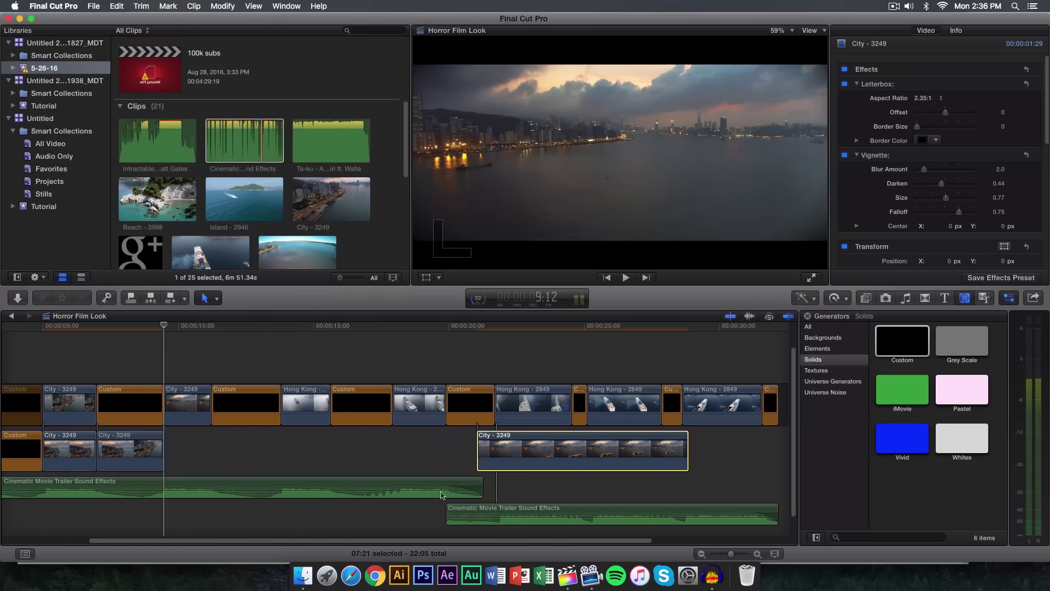
Move the long lower City - 3249 piece earlier in the timeline so that it starts at about 10:00.
left_click_drag(545, 443, 248, 446)
left_click_drag(386, 331, 426, 333)
scroll(405, 330, "right", 3)
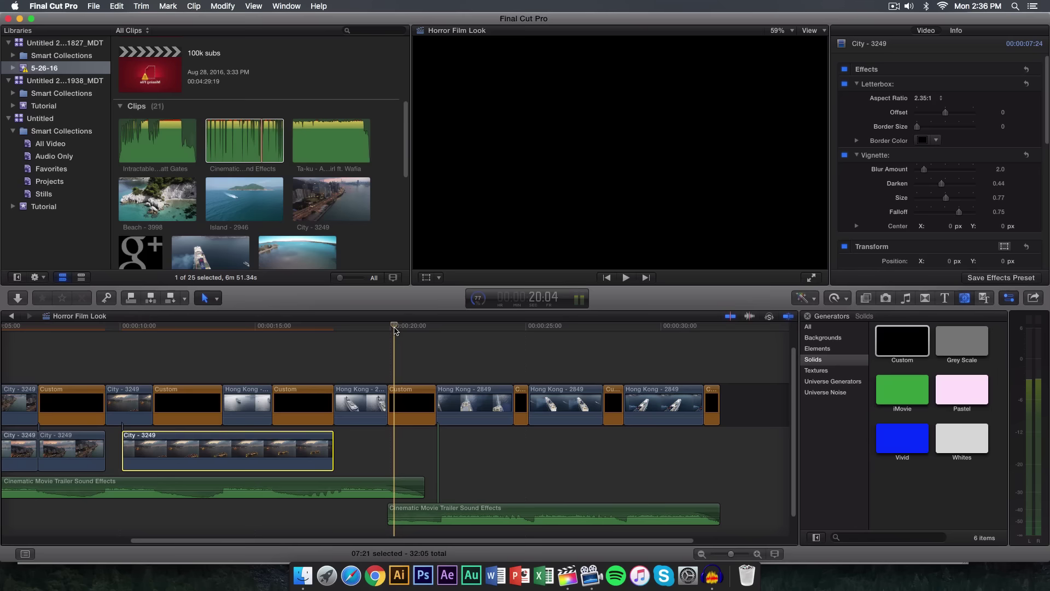
Play the section over the second Cinematic Movie Trailer Sound Effects clip and shift that clip slightly earlier, to start just before the Custom clip above.
left_click(334, 331)
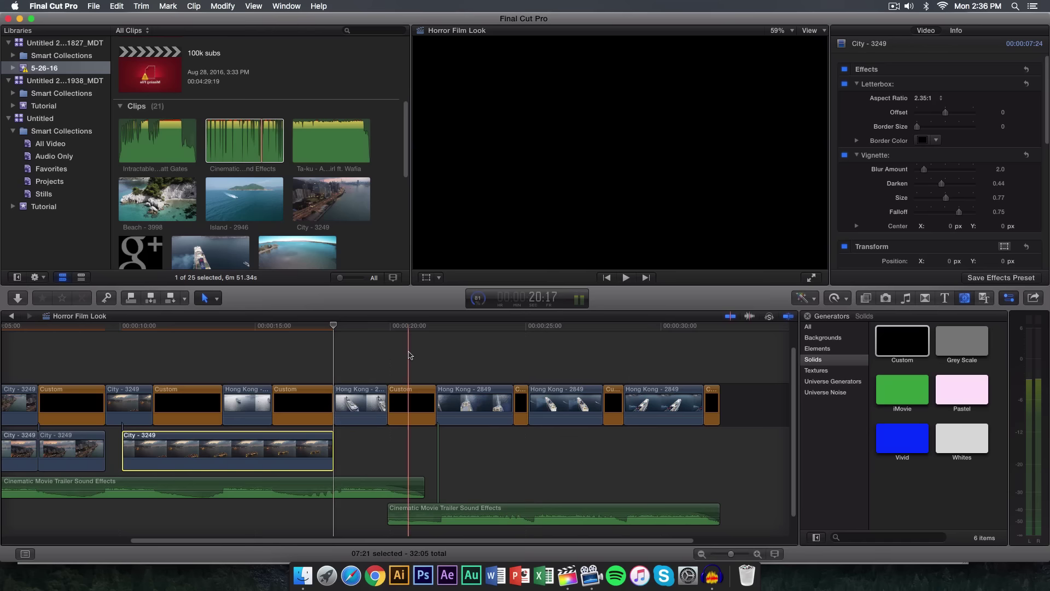
left_click(471, 514)
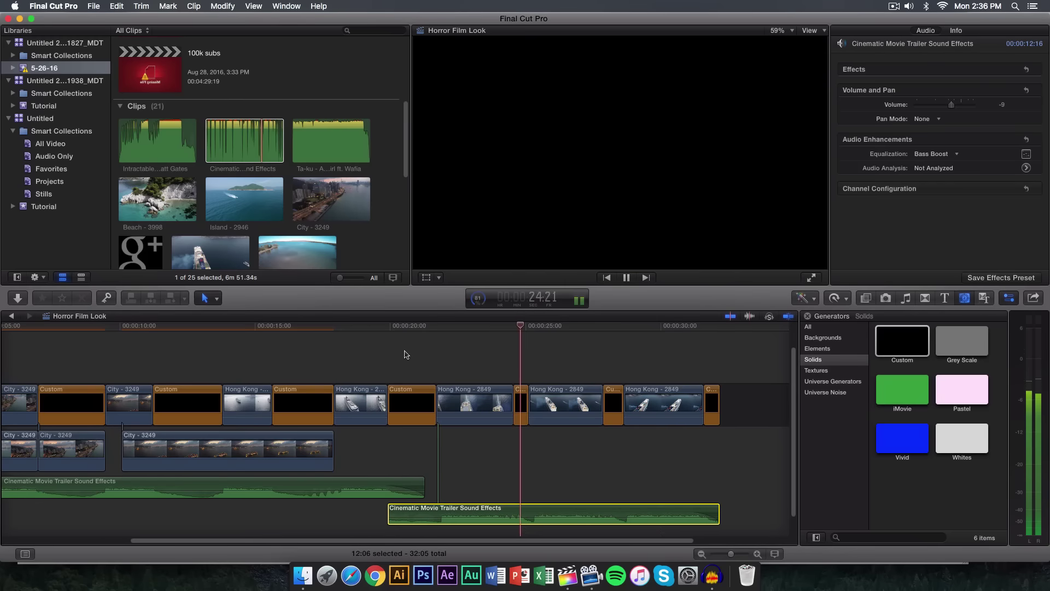
key("space")
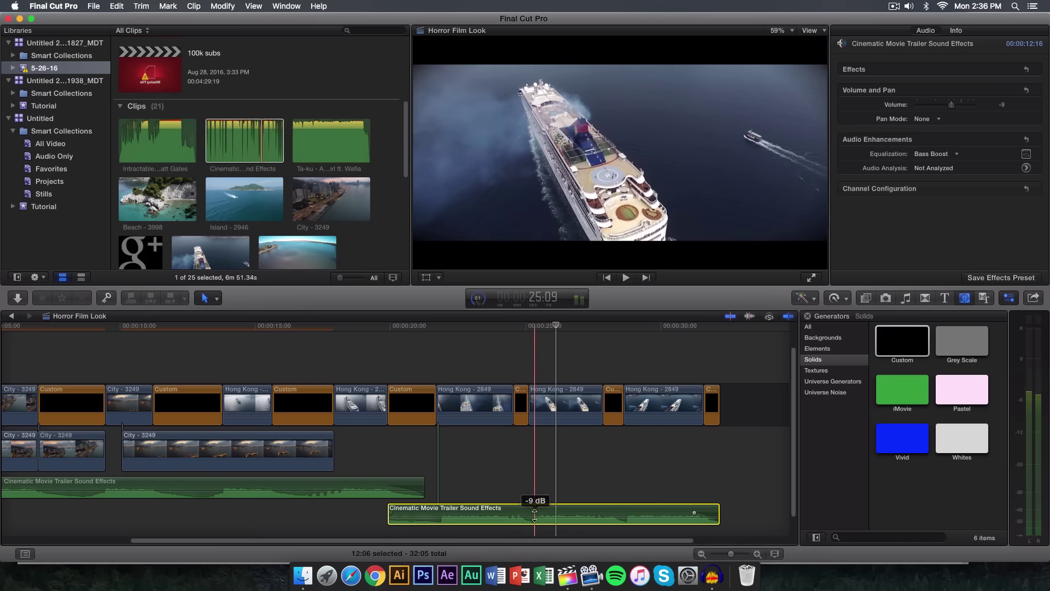
left_click(534, 436)
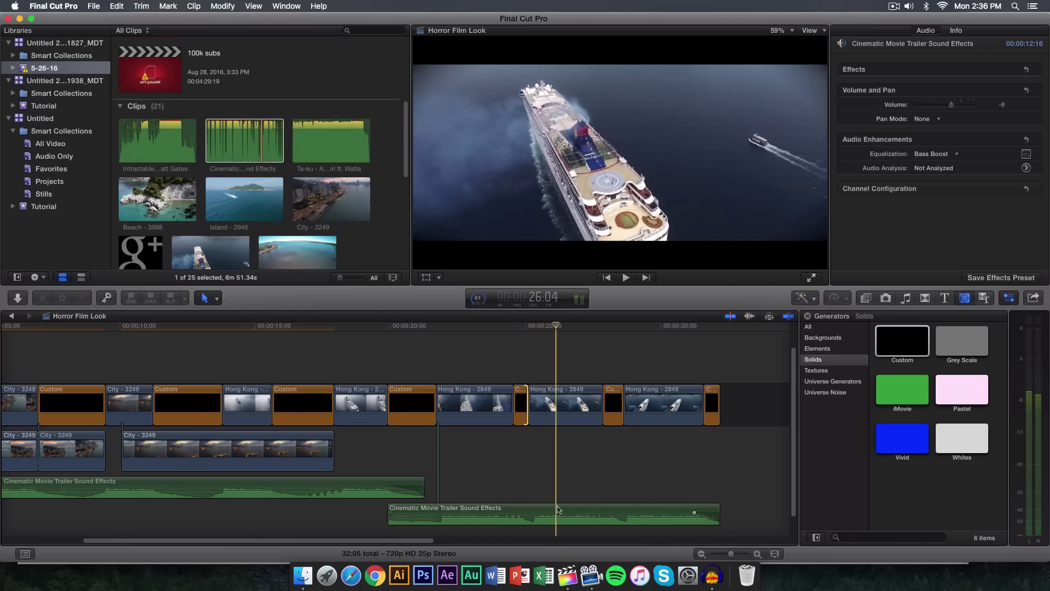
left_click_drag(558, 510, 551, 509)
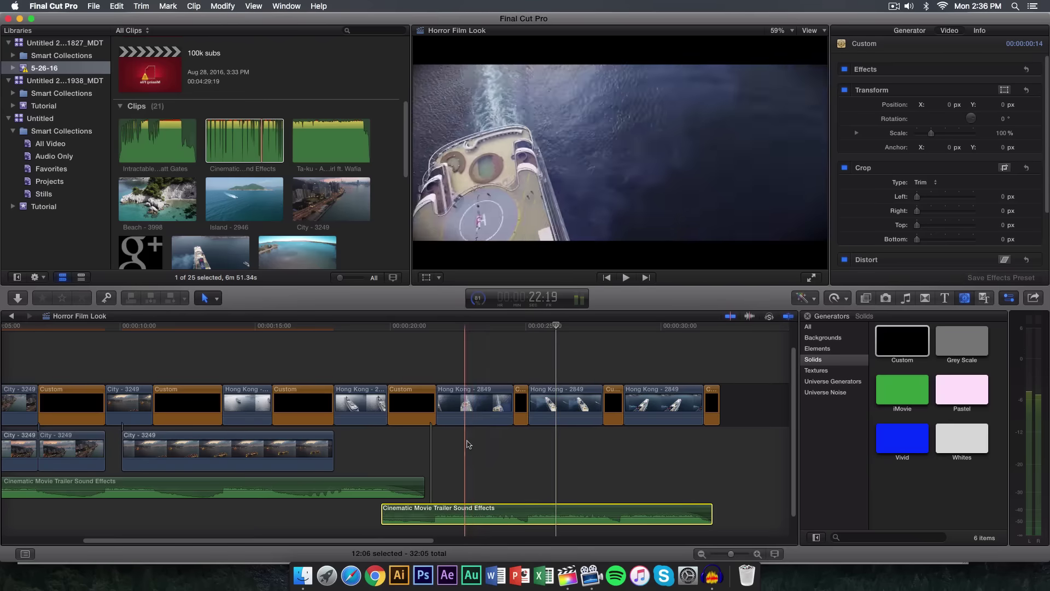
key("space")
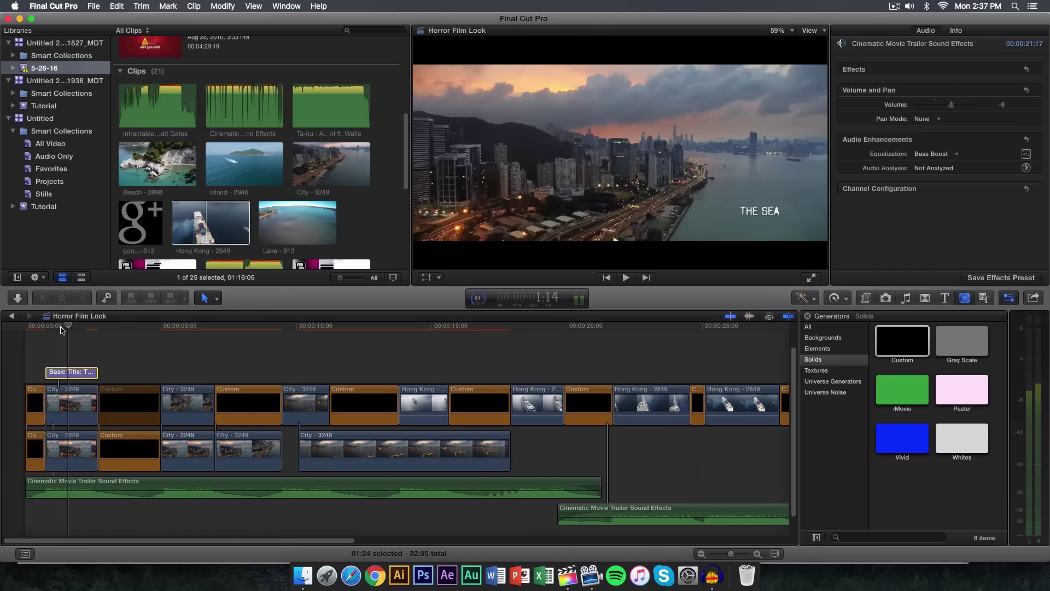
Step through and play the THE SEA title to examine its keyframed right crop that reveals the letters.
left_click_drag(49, 326, 45, 325)
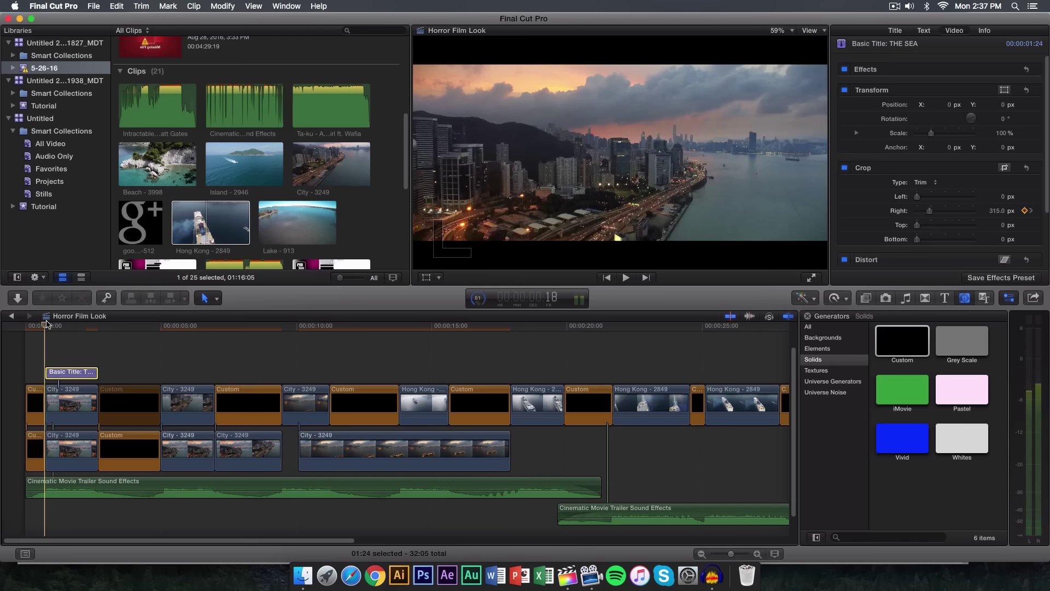
left_click_drag(47, 324, 56, 326)
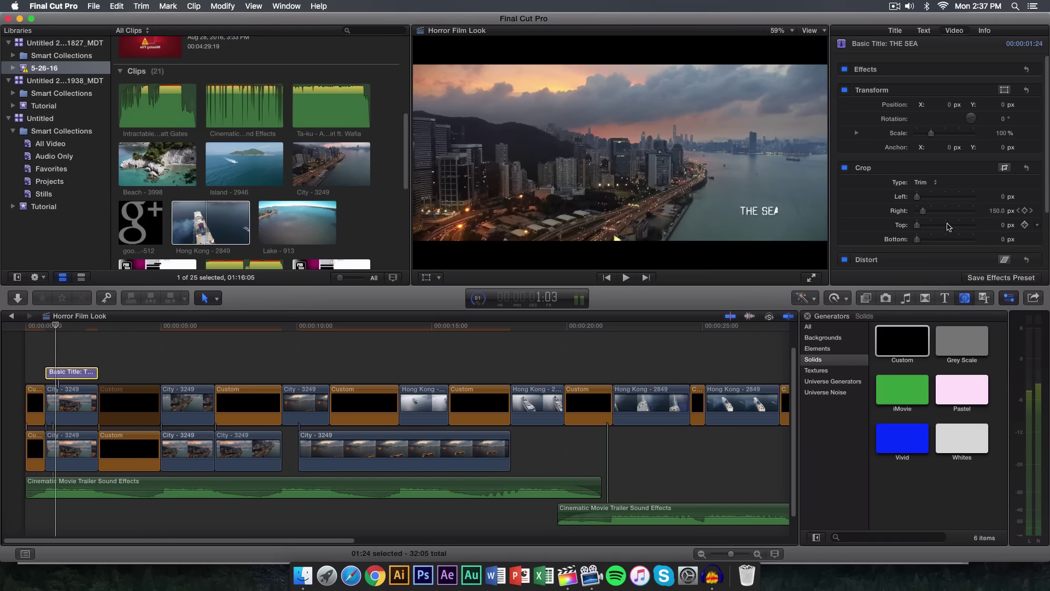
left_click_drag(55, 327, 48, 326)
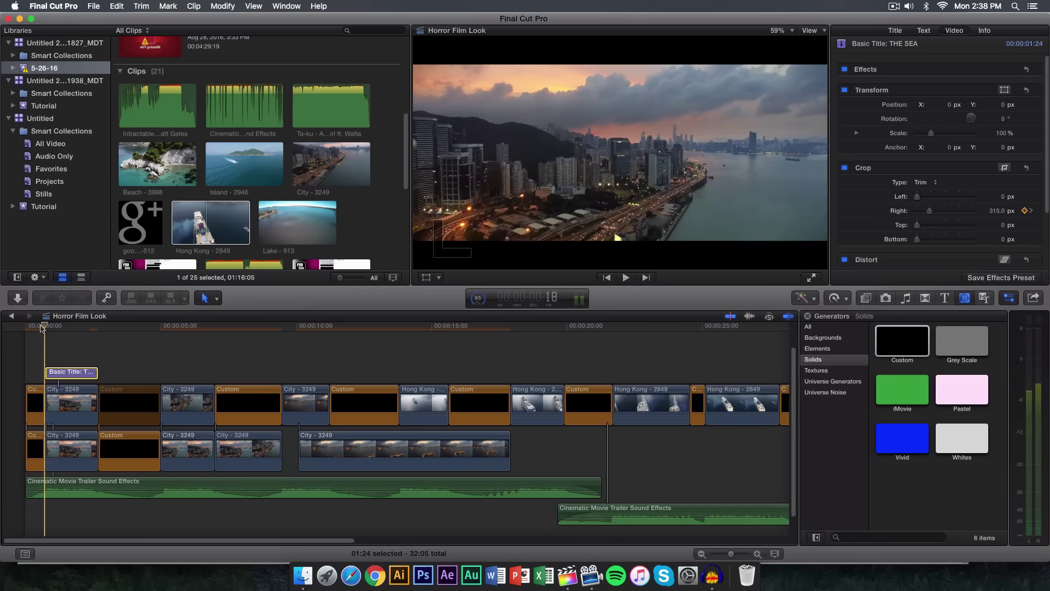
key("space")
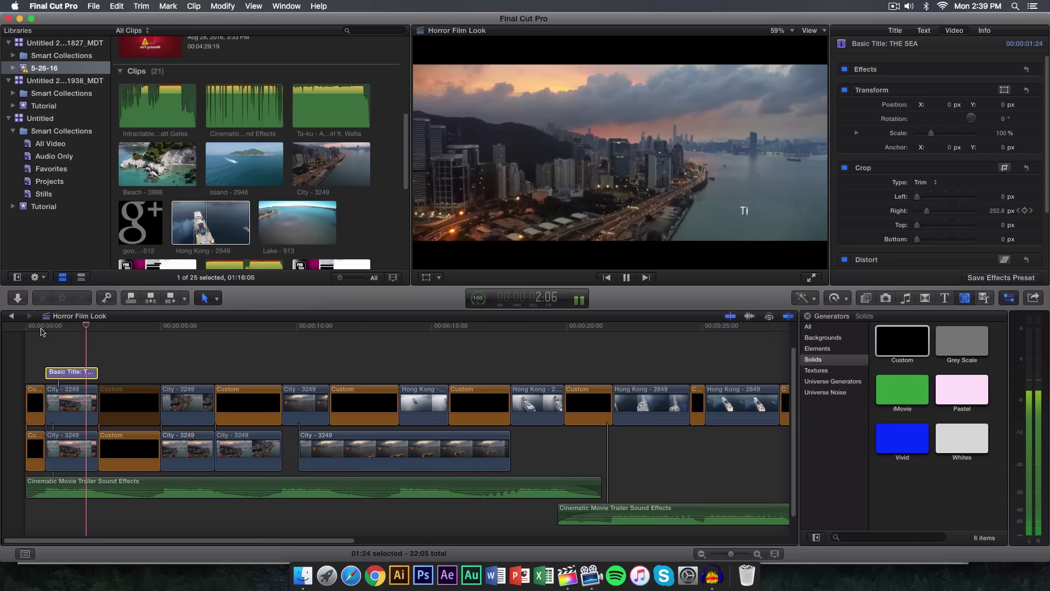
Add a Basic Title above the THE SEA title at frame 18 and set its text to HONG KONG.
left_click(65, 325)
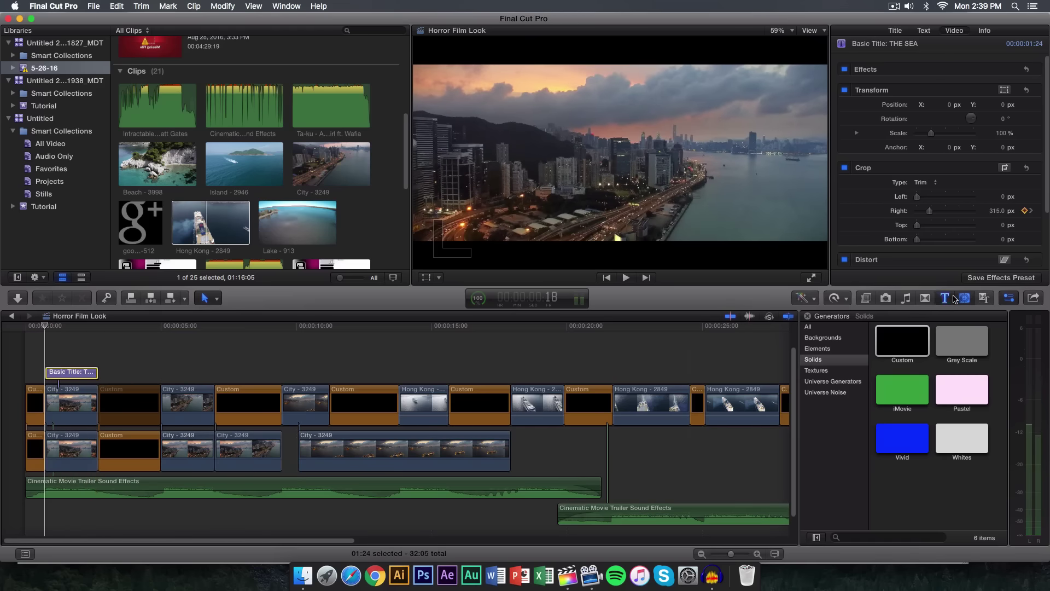
left_click(950, 300)
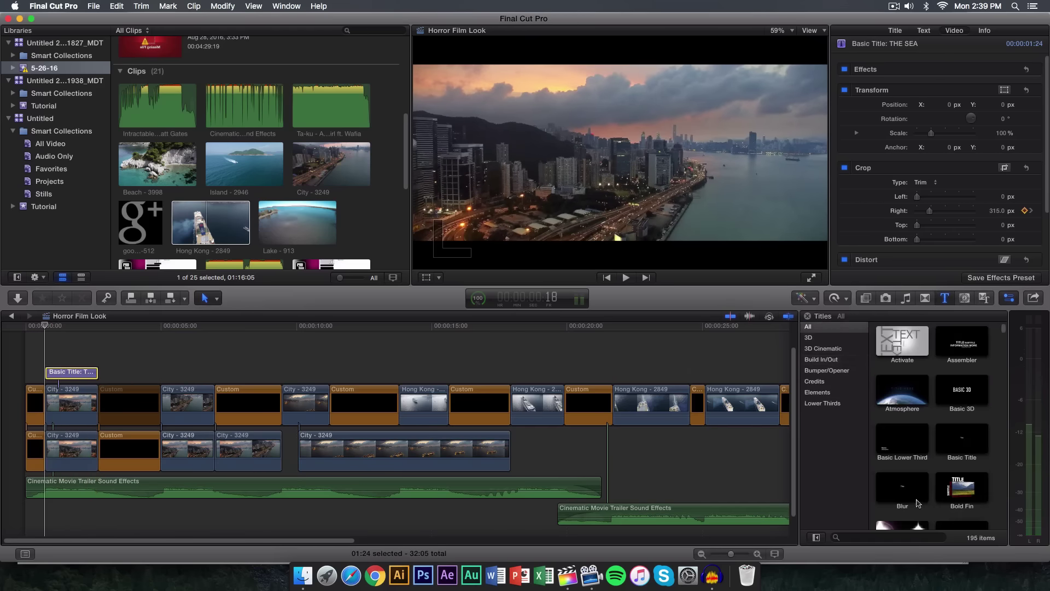
left_click_drag(949, 442, 46, 355)
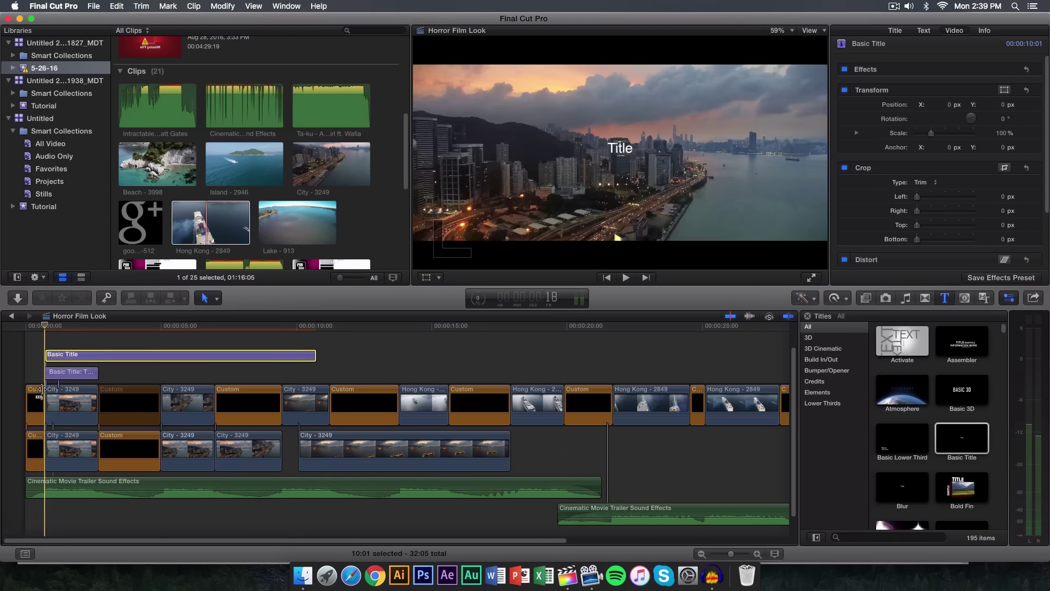
double_click(58, 355)
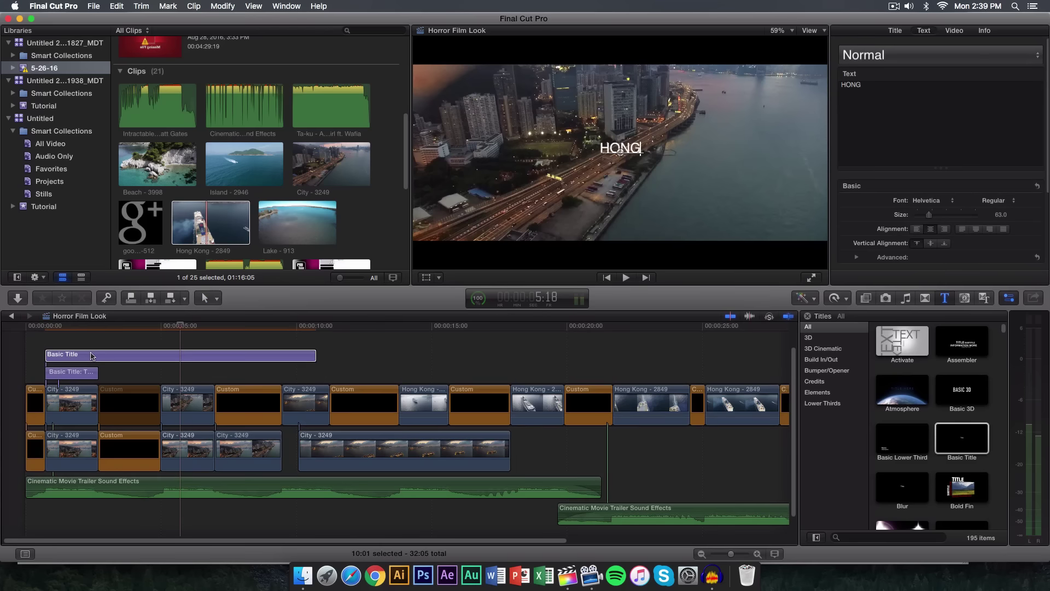
type("KONG")
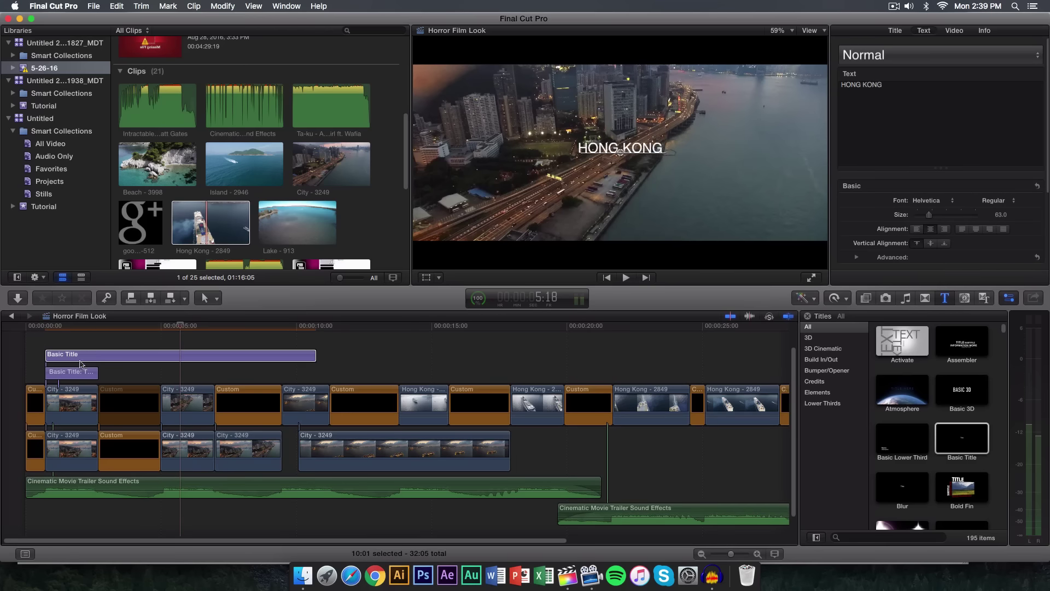
left_click(77, 334)
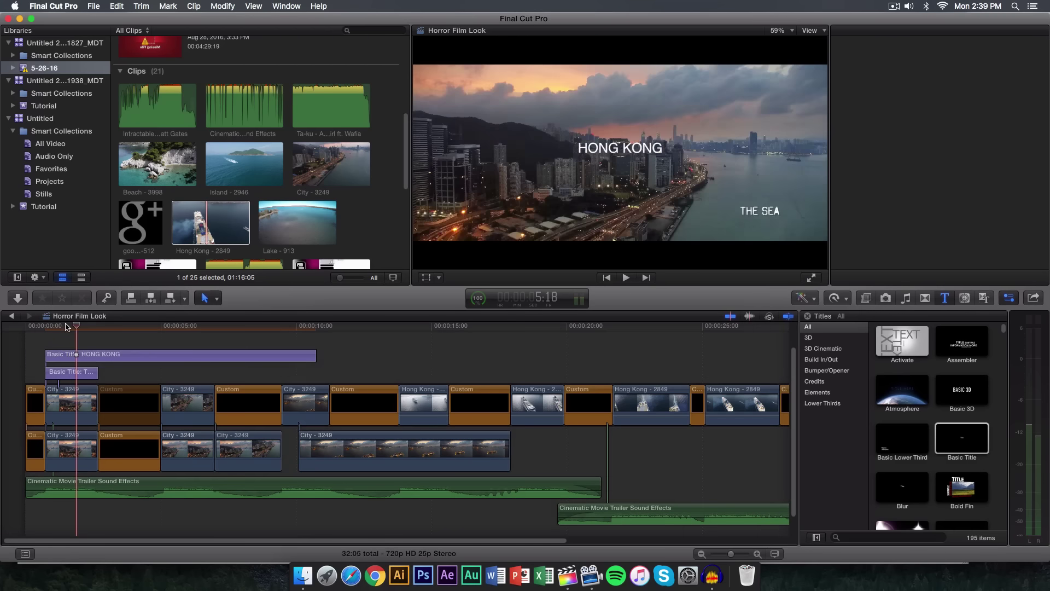
Check the font of the THE SEA title and set the HONG KONG title to the same font, Octin Spraypaint.
left_click(69, 377)
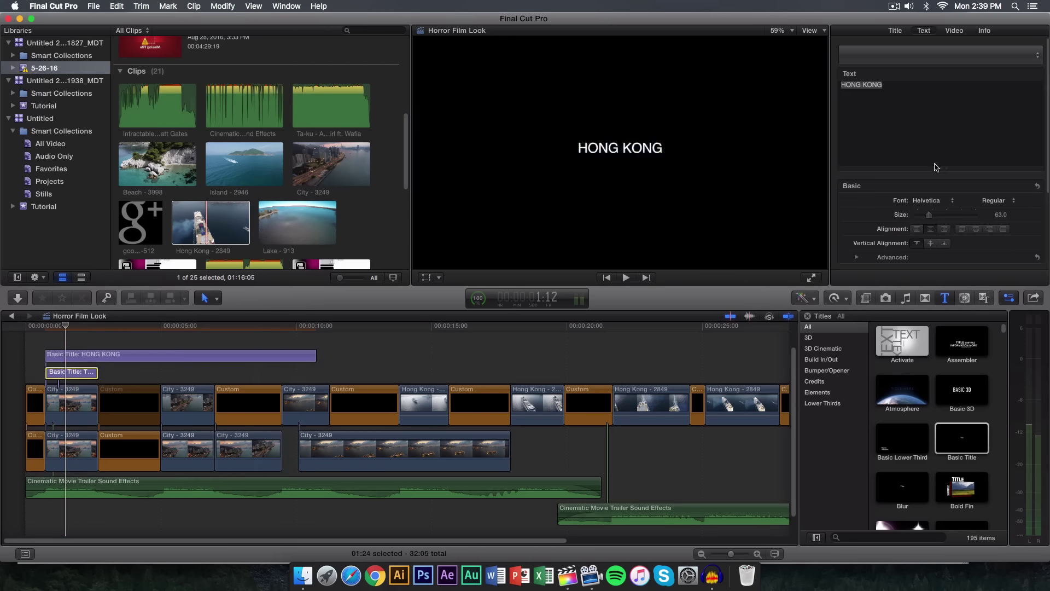
left_click(81, 354)
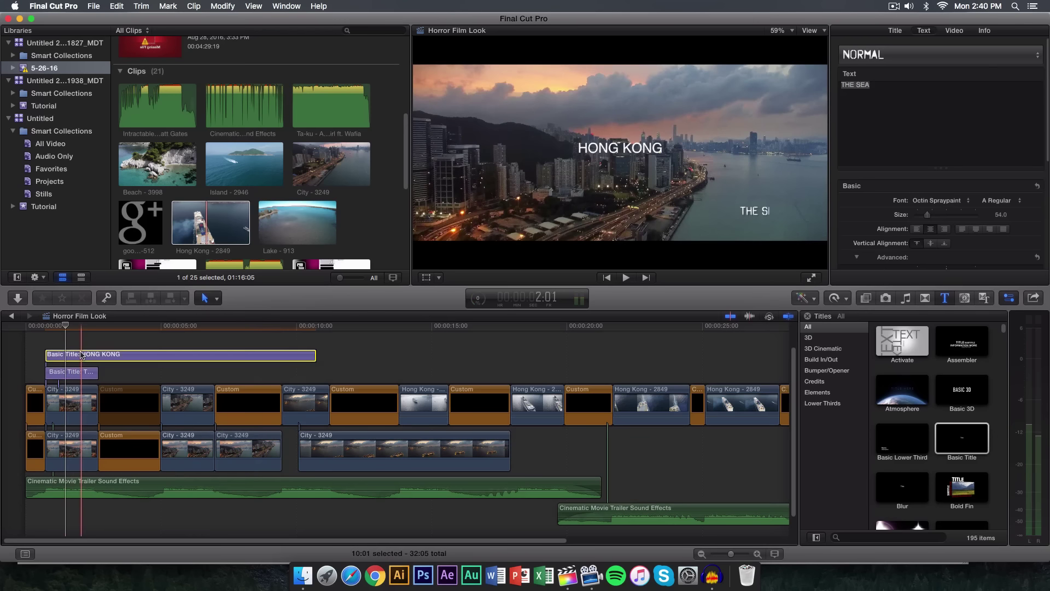
left_click(932, 201)
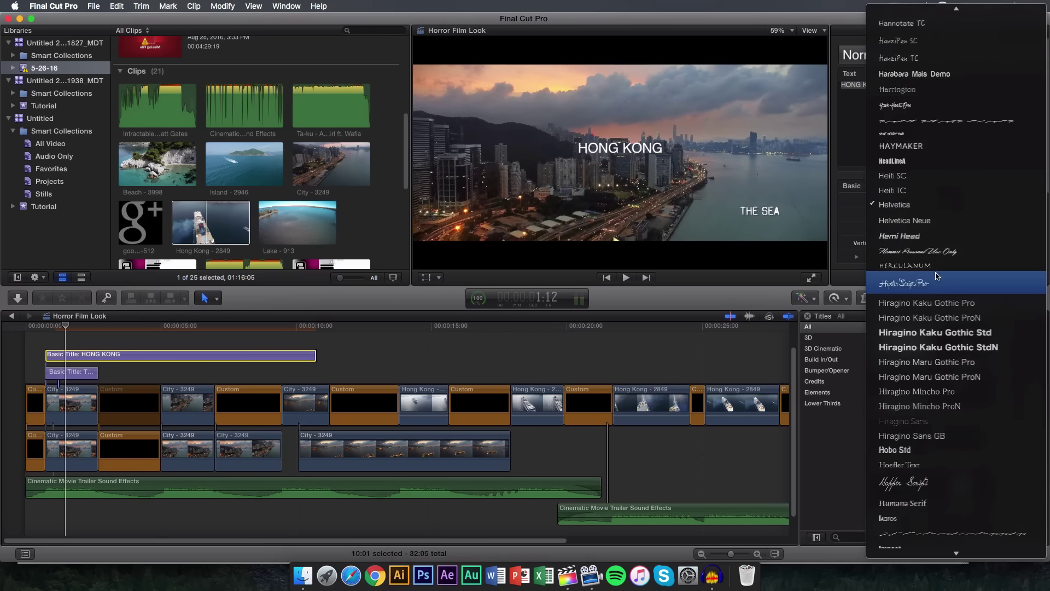
scroll(926, 475, "down", 3)
scroll(927, 476, "down", 15)
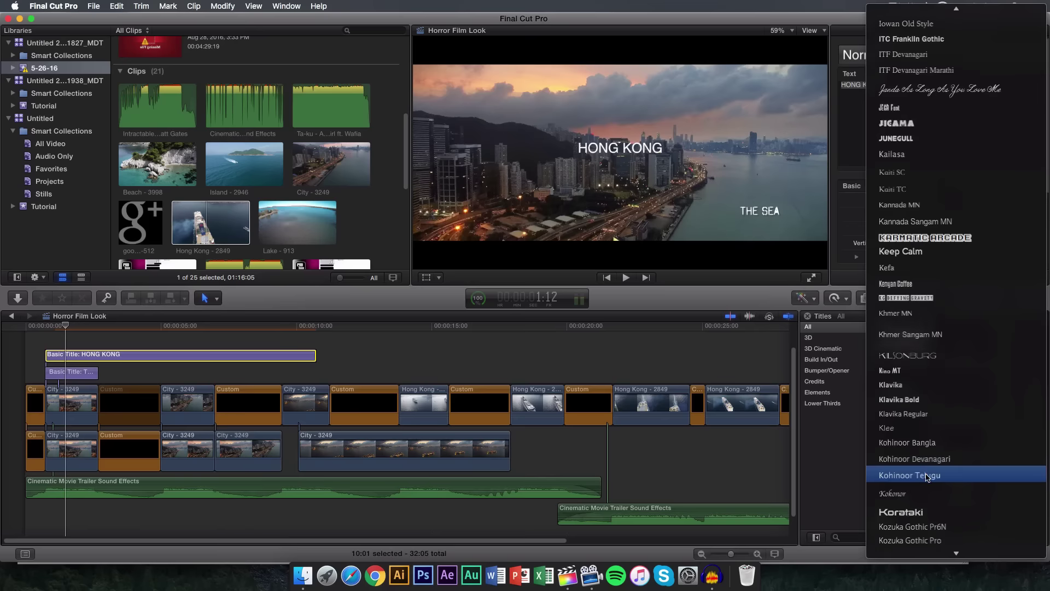
scroll(927, 477, "down", 20)
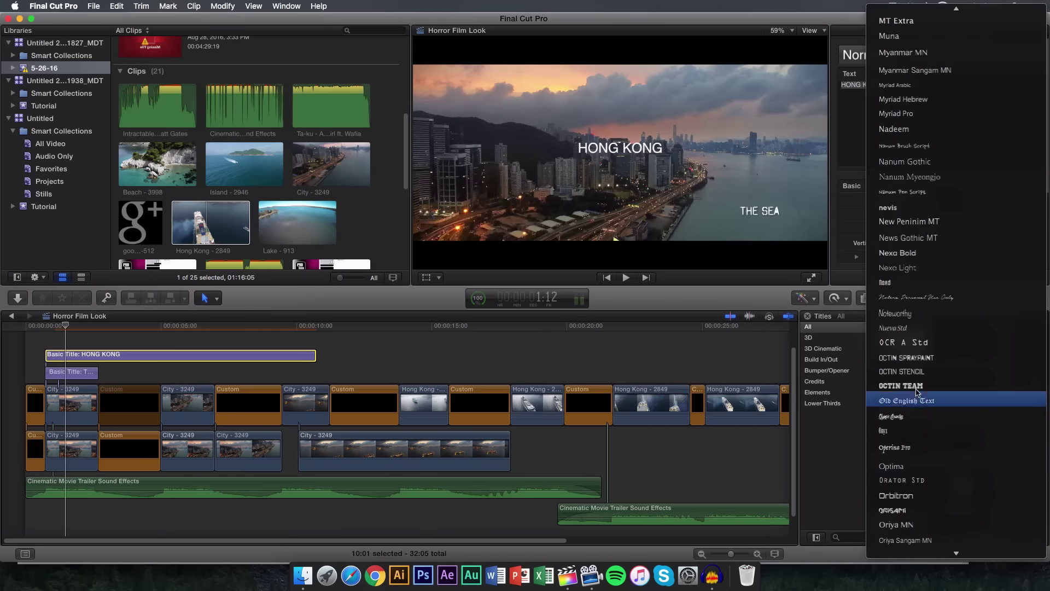
key("Escape")
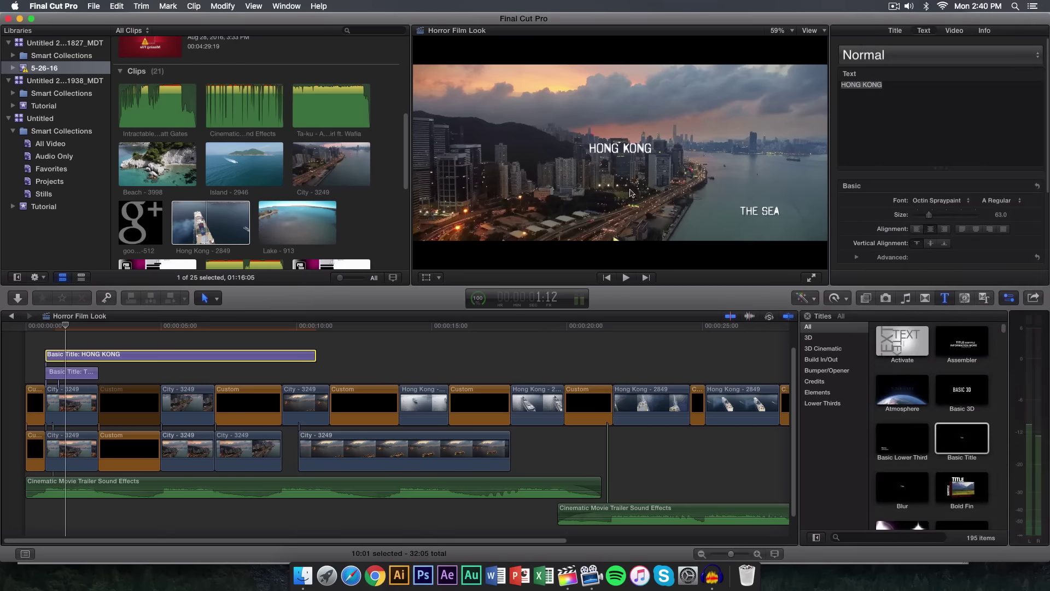
Widen the letter tracking of the HONG KONG title to 34.58% in its advanced text settings.
scroll(872, 217, "down", 3)
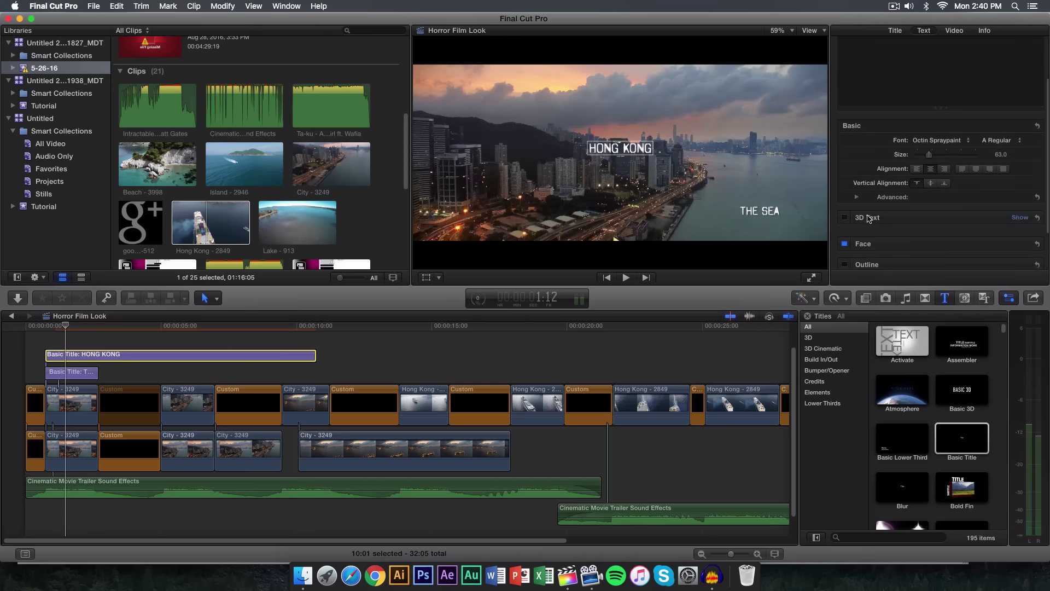
left_click(857, 196)
scroll(859, 199, "down", 2)
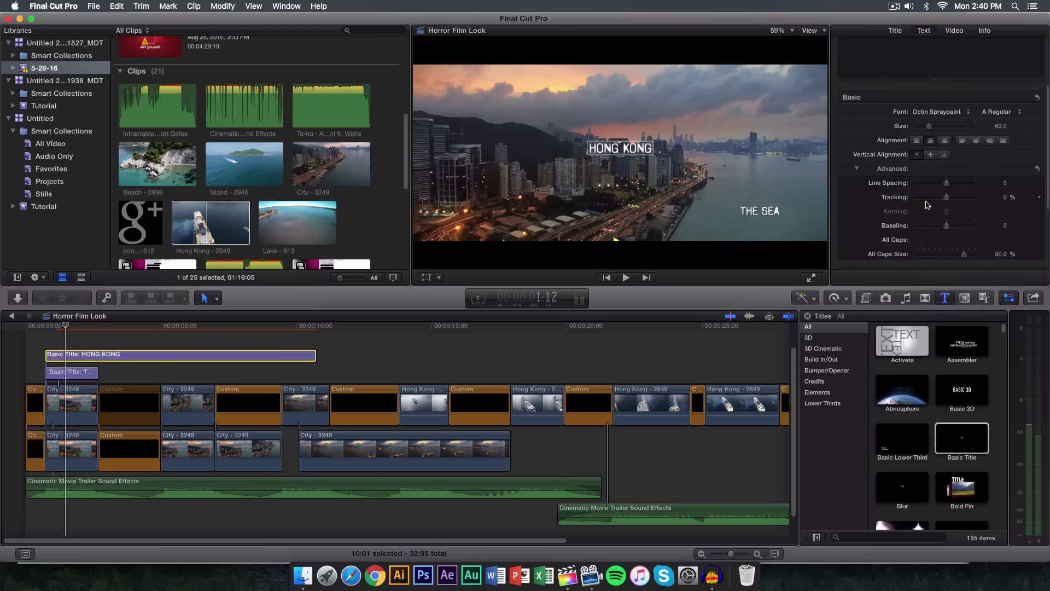
left_click_drag(946, 197, 957, 200)
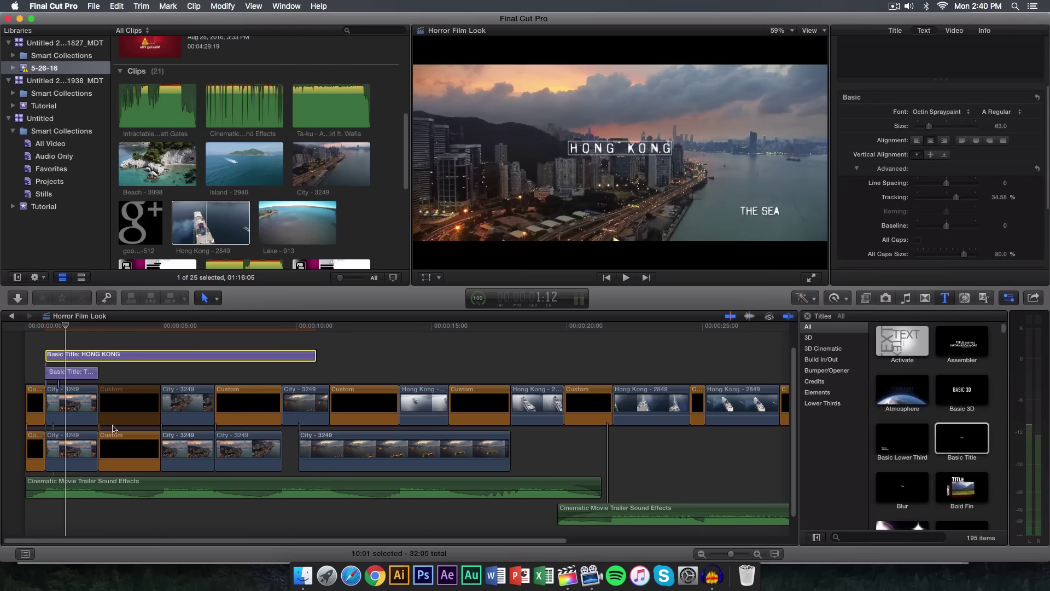
Cut the HONG KONG title at 2:17, where the THE SEA title below it ends.
left_click(45, 327)
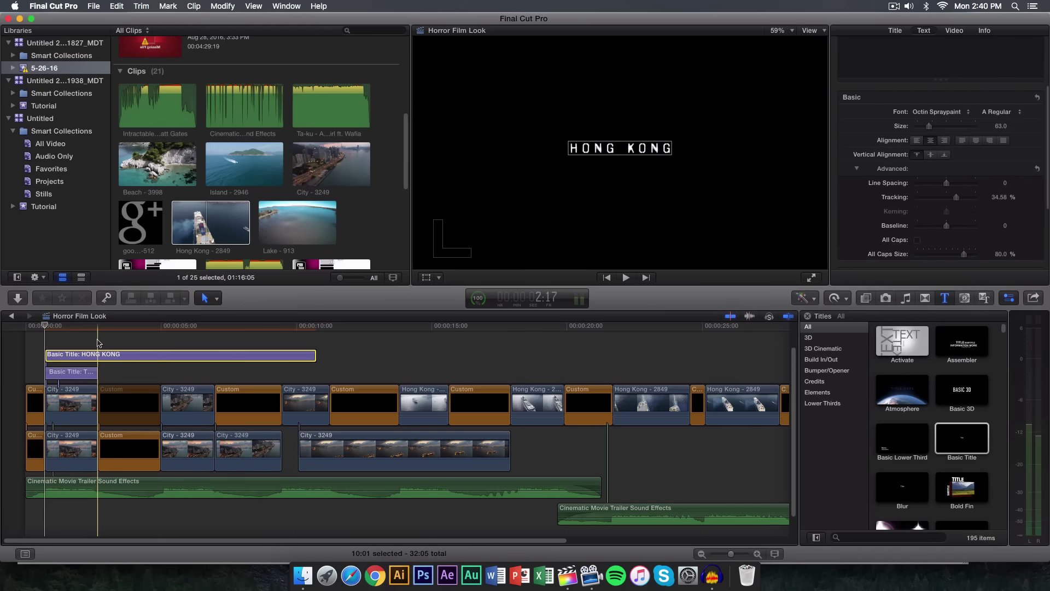
key("b")
left_click(99, 354)
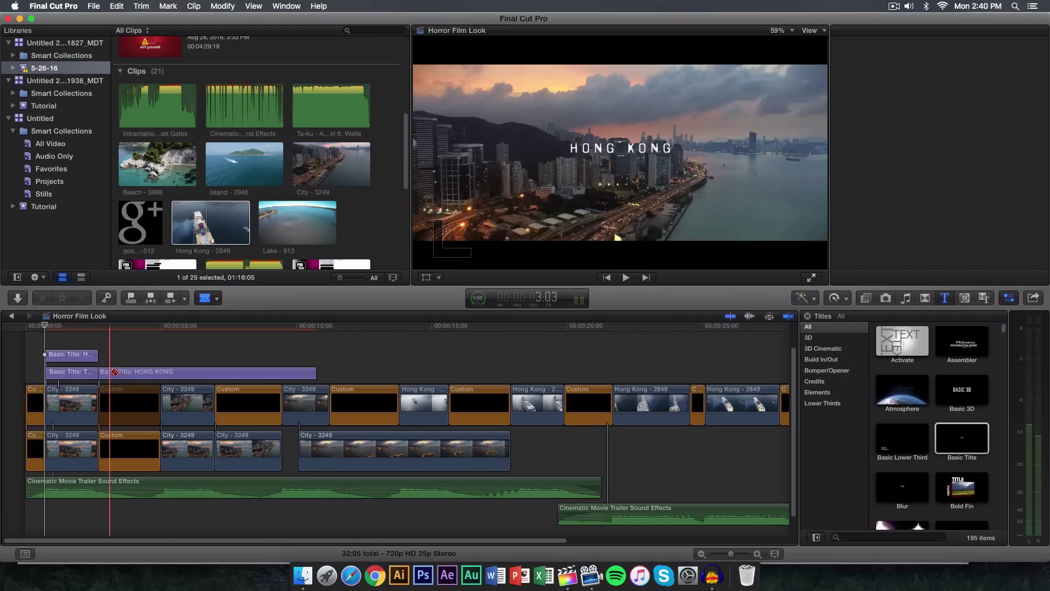
Delete the leftover HONG KONG title segment after 2:17 and the THE SEA title below the remaining HONG KONG title.
key("a")
left_click(112, 373)
key("Delete")
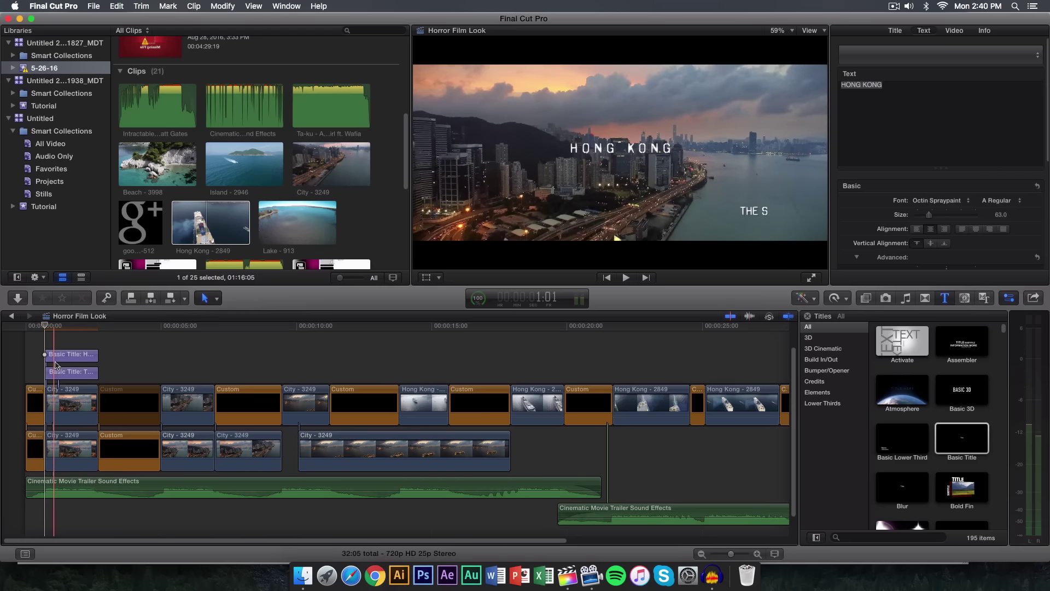
left_click(64, 372)
key("Delete")
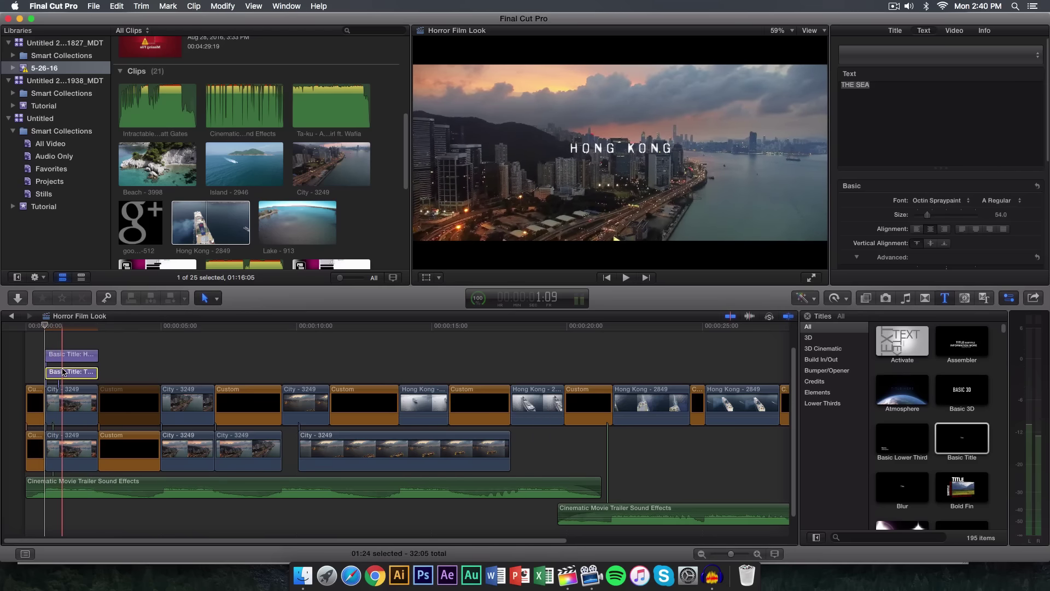
Show the crop settings of the HONG KONG title and try trimming it from the right.
left_click(62, 370)
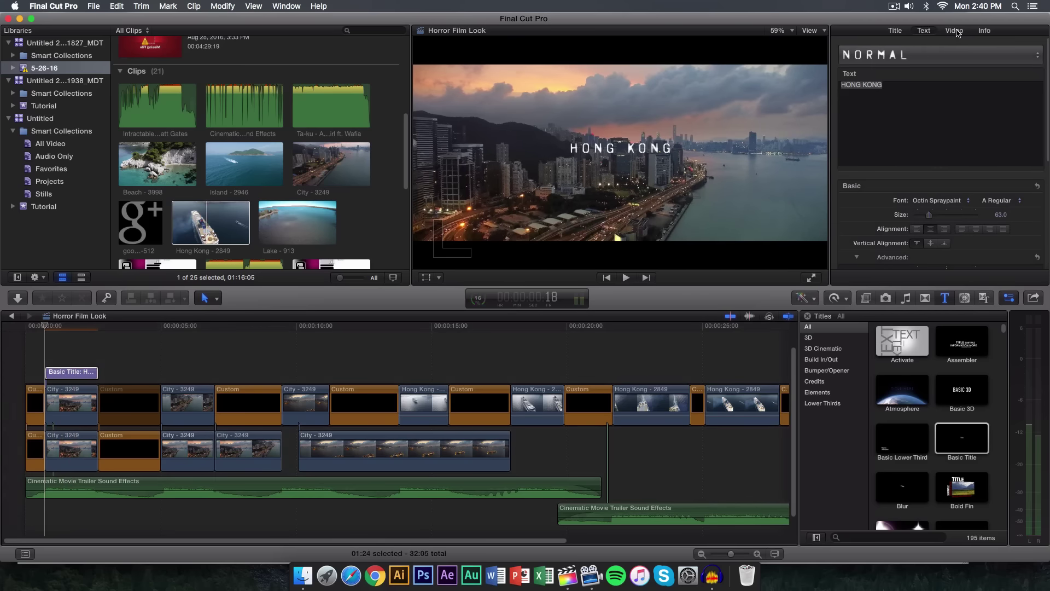
left_click(955, 31)
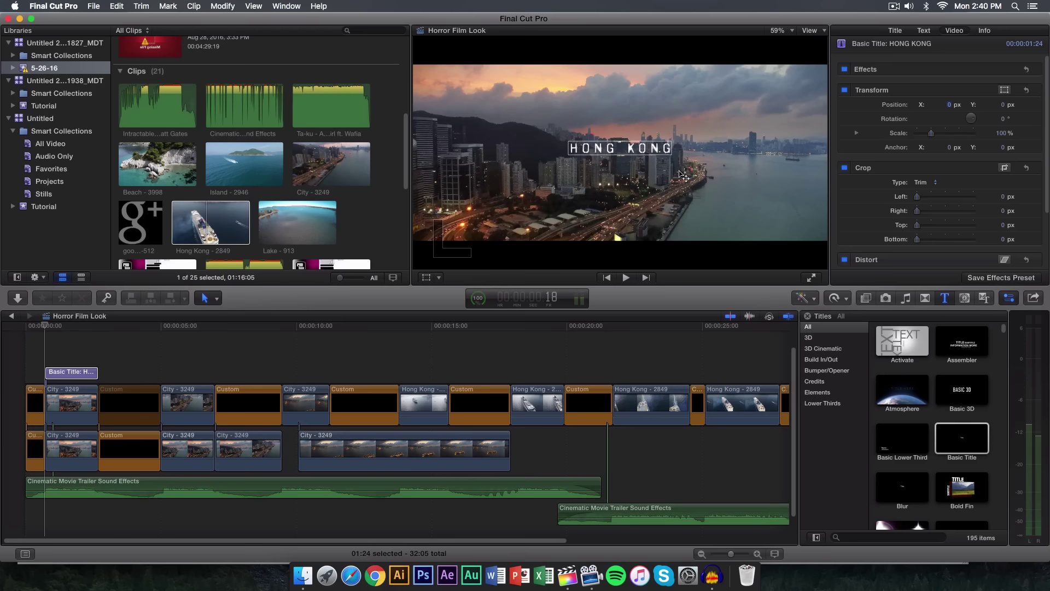
scroll(853, 123, "down", 3)
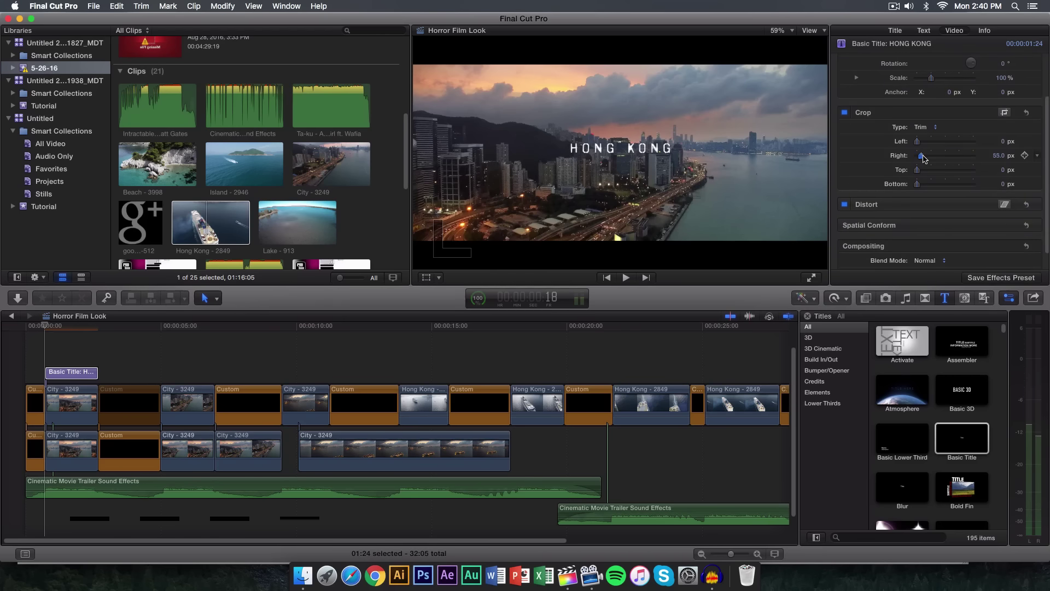
mouse_move(917, 156)
left_mouse_down()
mouse_move(933, 158)
mouse_move(917, 157)
left_mouse_up()
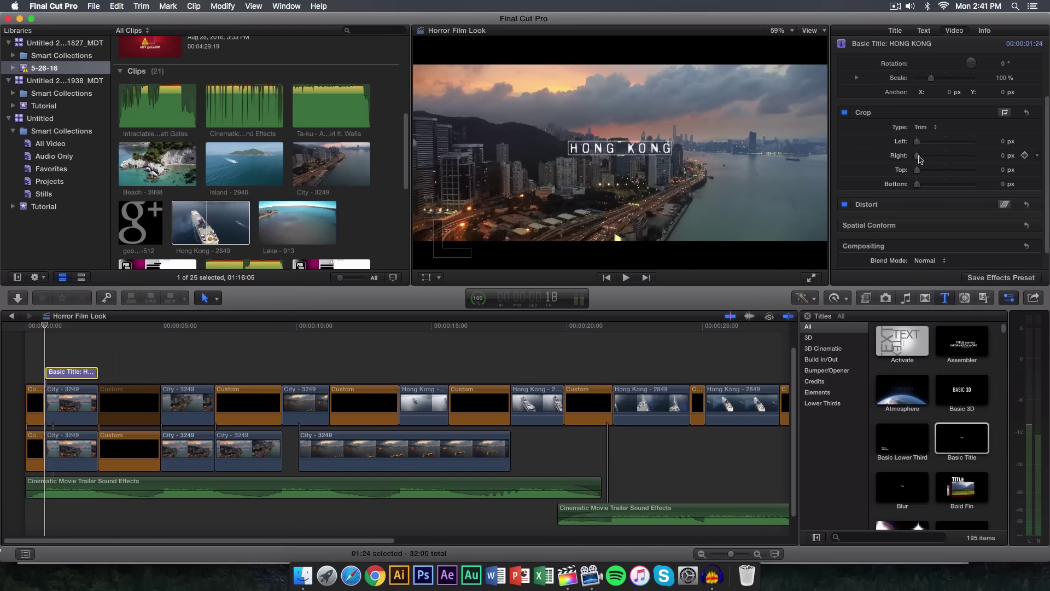
mouse_move(919, 159)
left_mouse_down()
mouse_move(981, 156)
mouse_move(917, 156)
mouse_move(961, 171)
mouse_move(917, 170)
left_mouse_up()
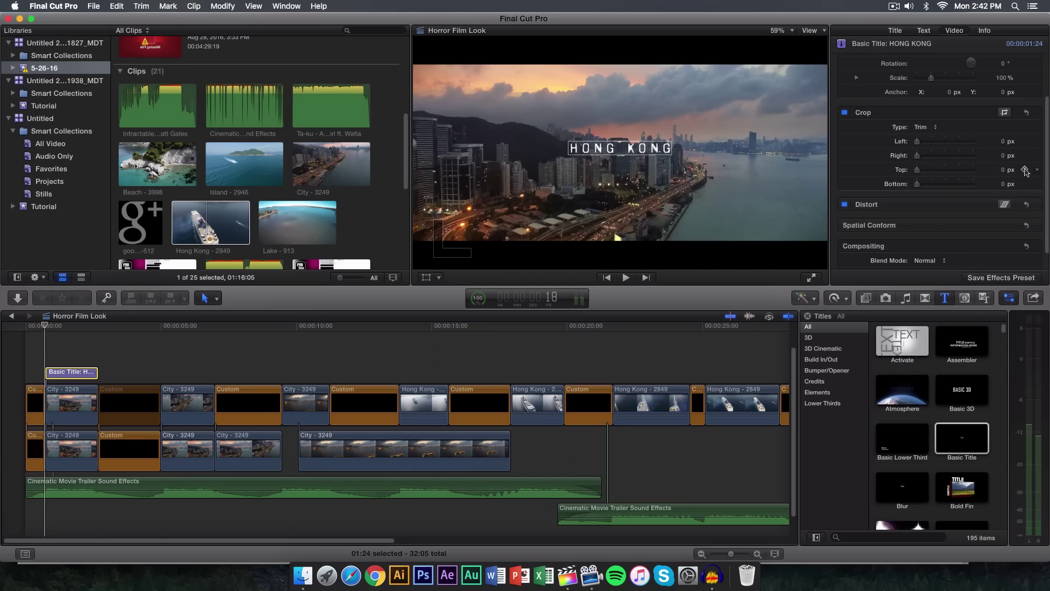
Keyframe the HONG KONG title's top crop from 460 px at frame 18 to 0 px at 1:12.
left_click(1024, 170)
mouse_move(45, 326)
left_mouse_down()
mouse_move(97, 327)
mouse_move(62, 327)
left_mouse_up()
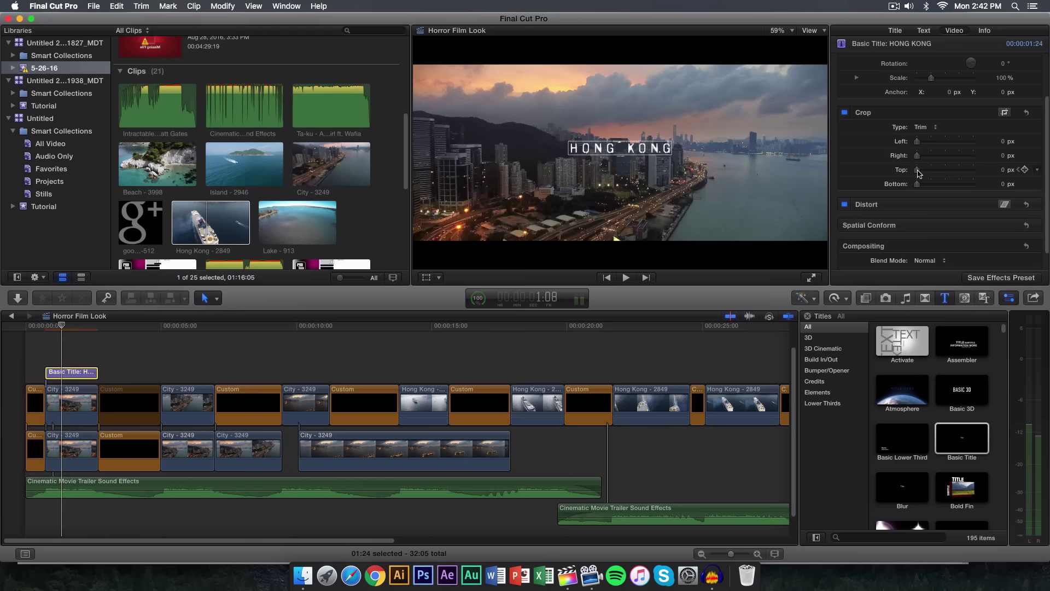
key("Home")
key("space")
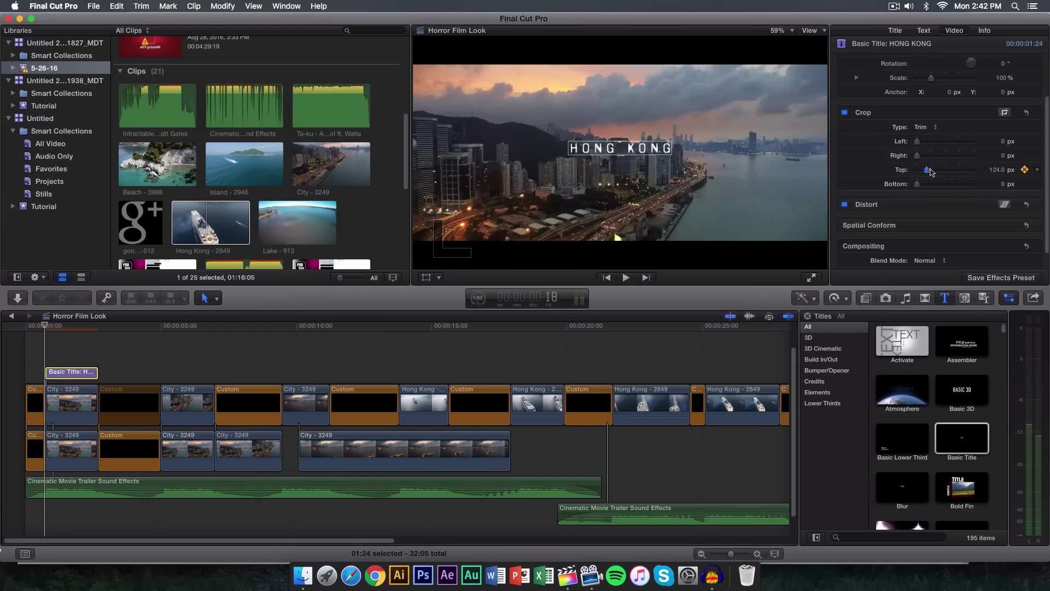
left_click_drag(917, 171, 955, 172)
left_click_drag(37, 326, 67, 328)
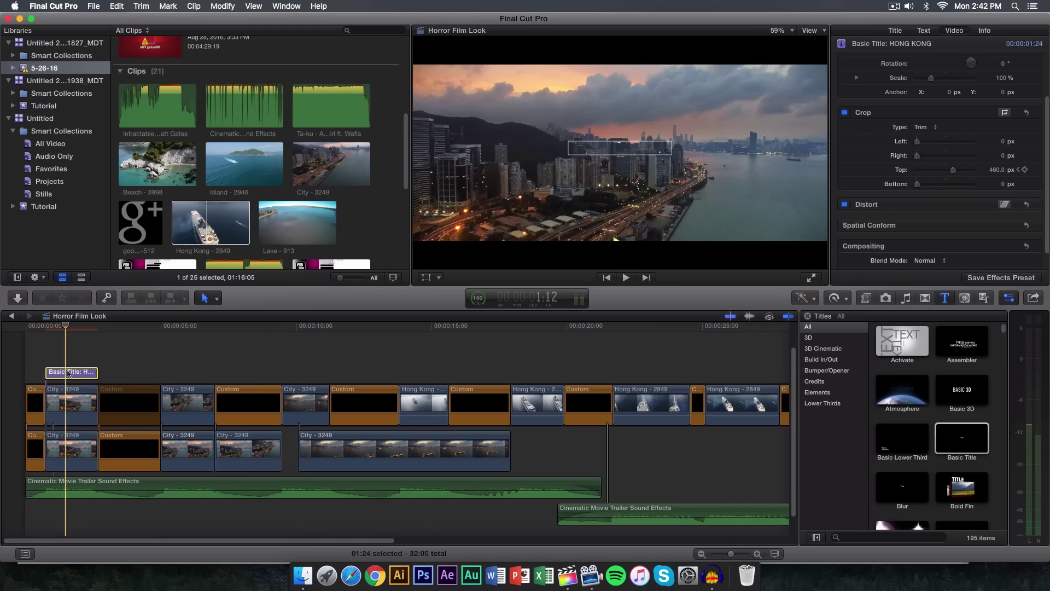
left_click_drag(952, 170, 916, 170)
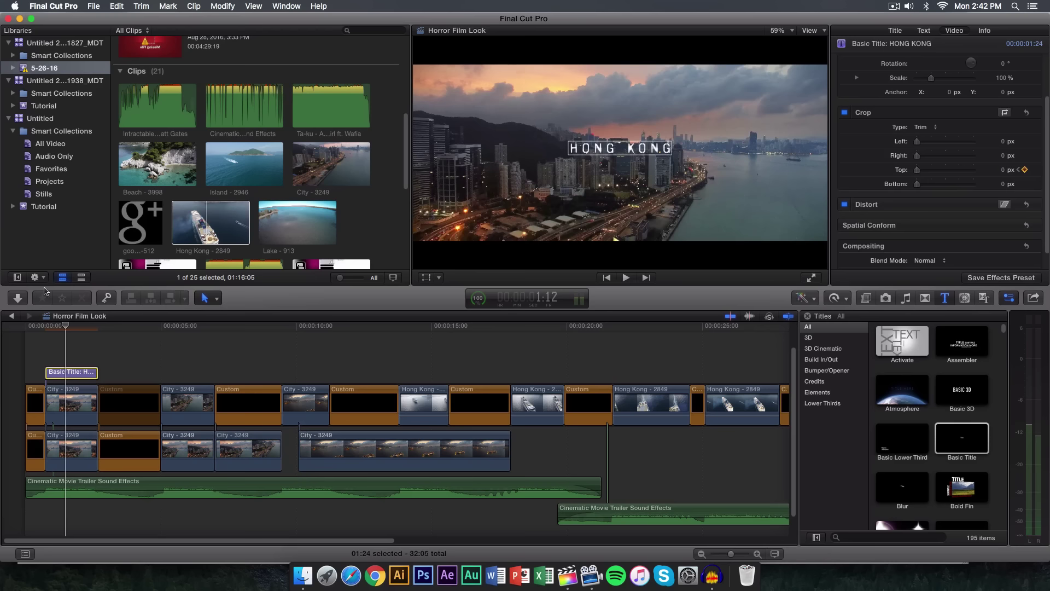
Keyframe the HONG KONG title's top crop to 462 px at 2:17, where the title ends.
left_click_drag(60, 324, 80, 325)
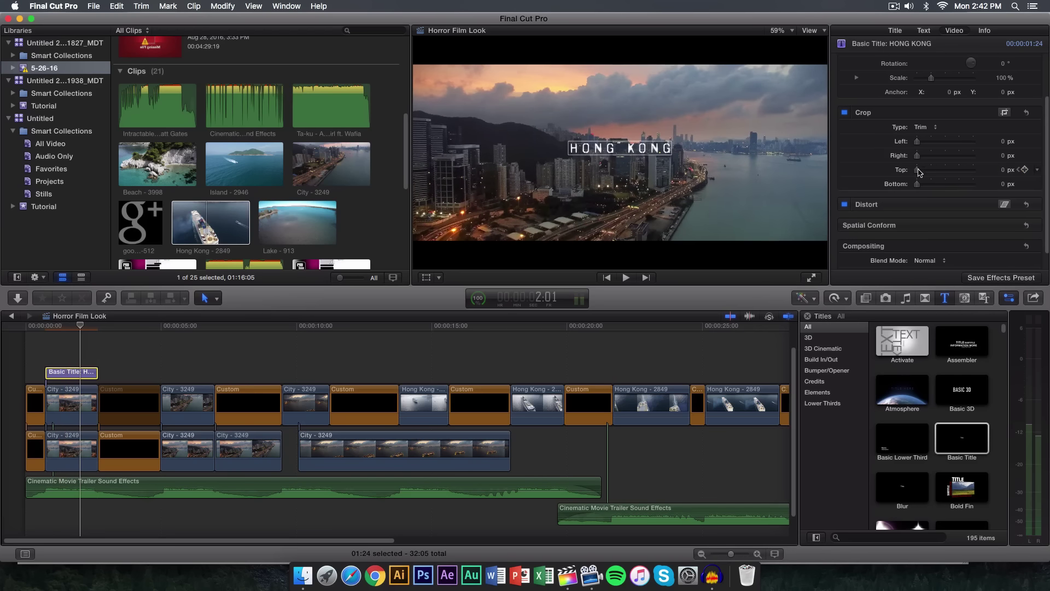
left_click_drag(89, 325, 98, 324)
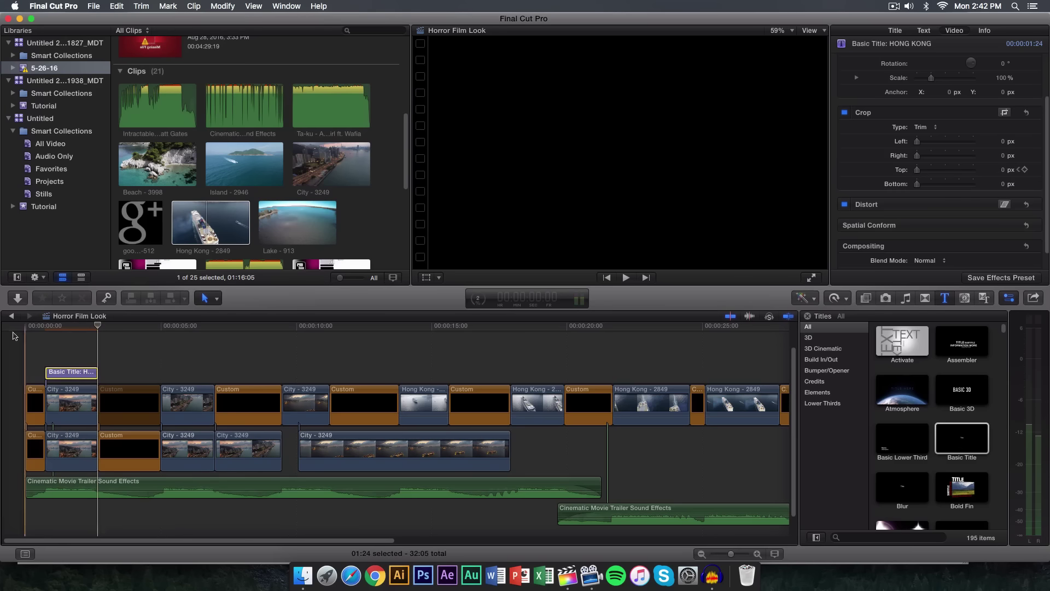
left_click(79, 327)
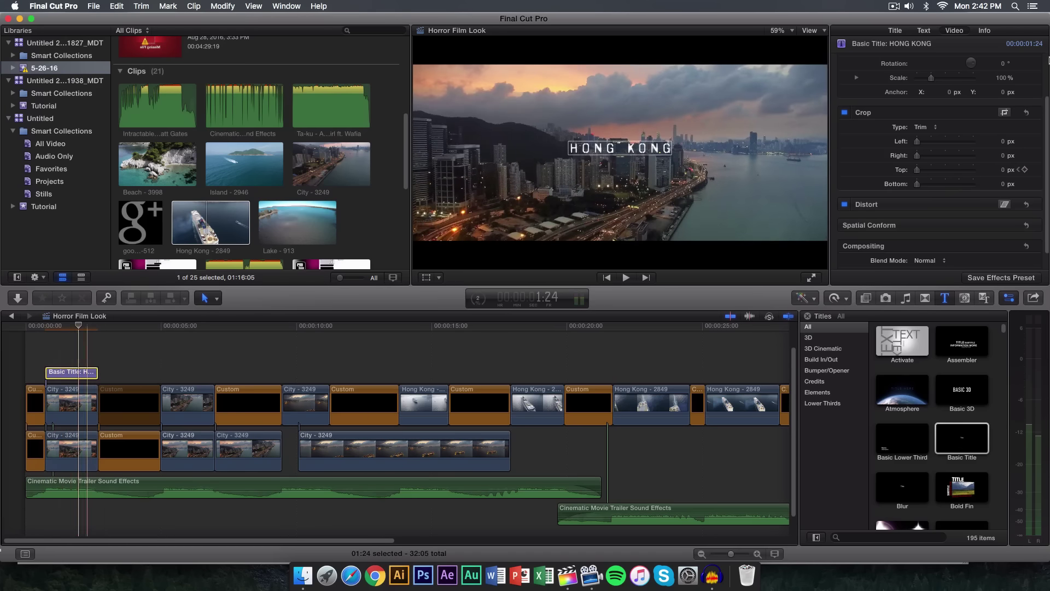
left_click(96, 326)
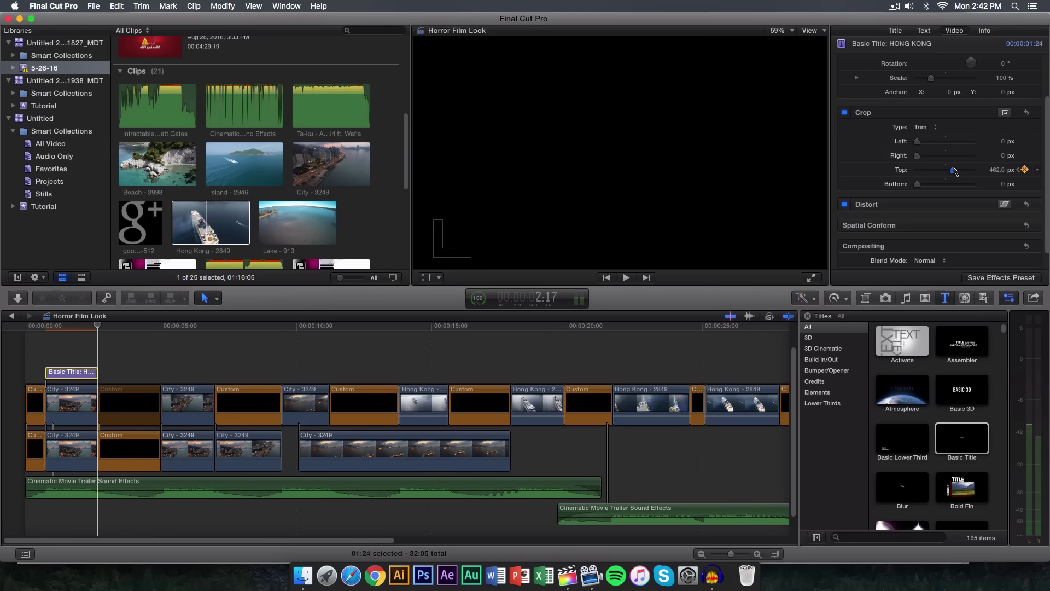
Play back the HONG KONG title's crop animation from frame 18.
left_click(44, 326)
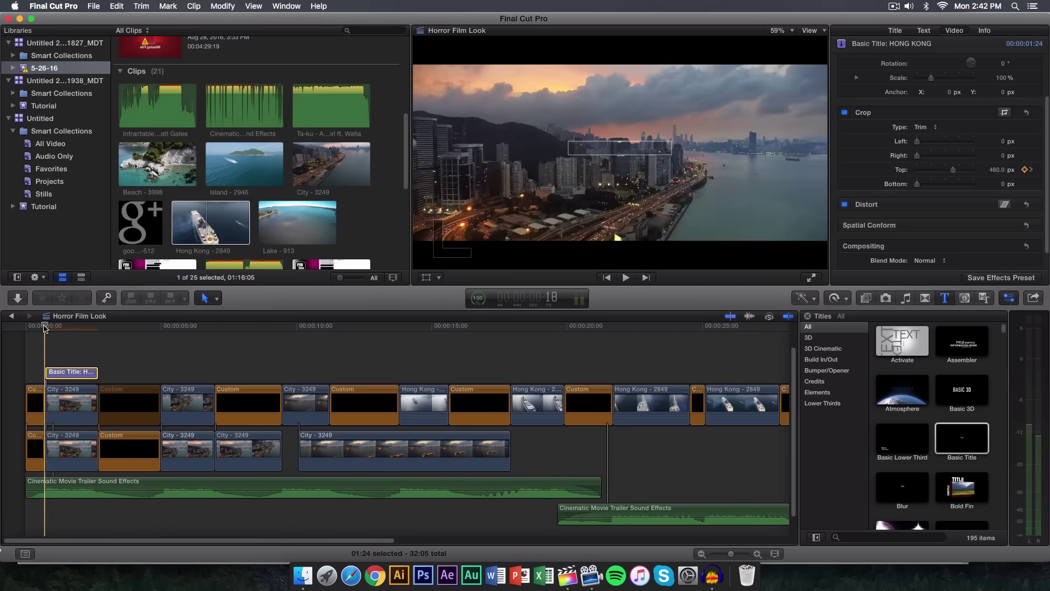
key("space")
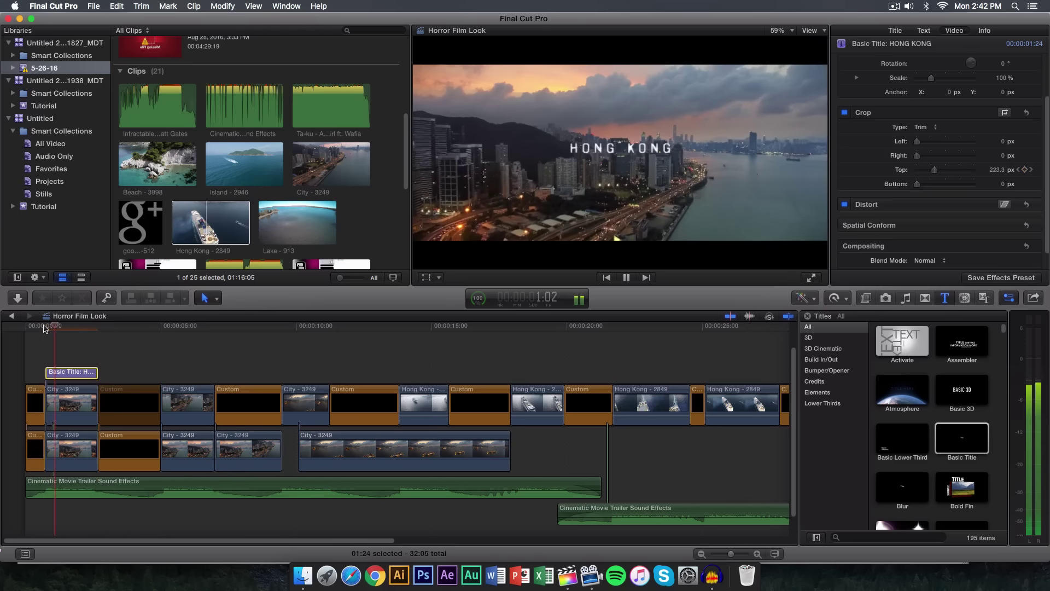
key("space")
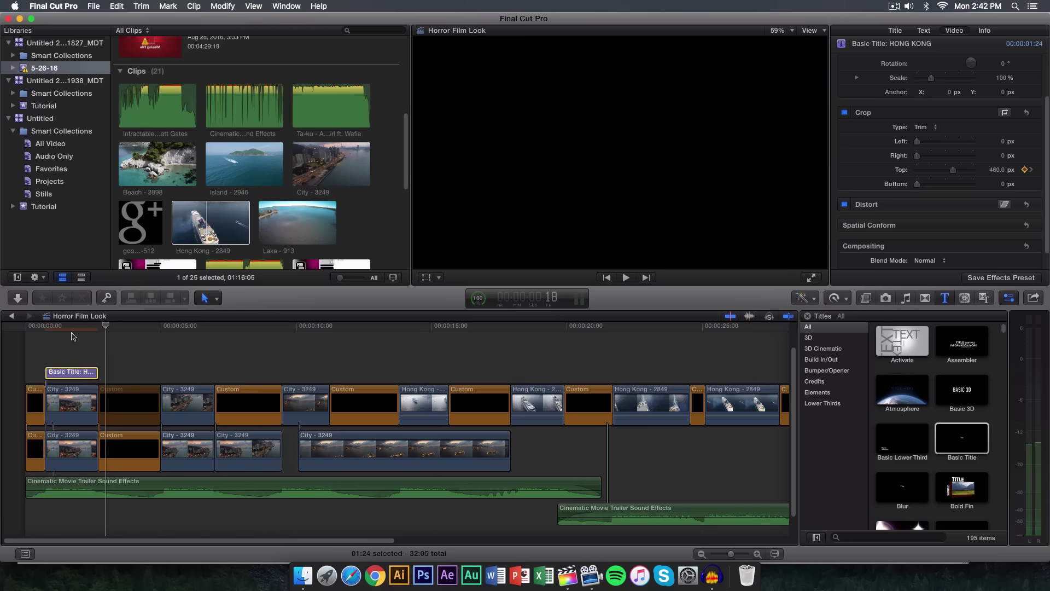
Render the whole timeline and replay the HONG KONG title animation.
left_click(222, 6)
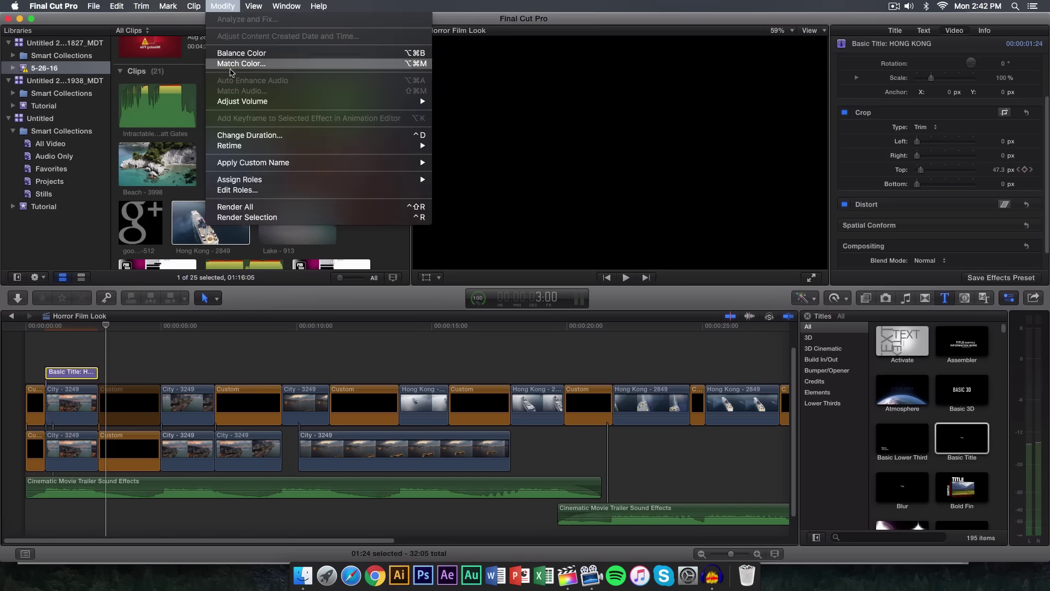
left_click(264, 206)
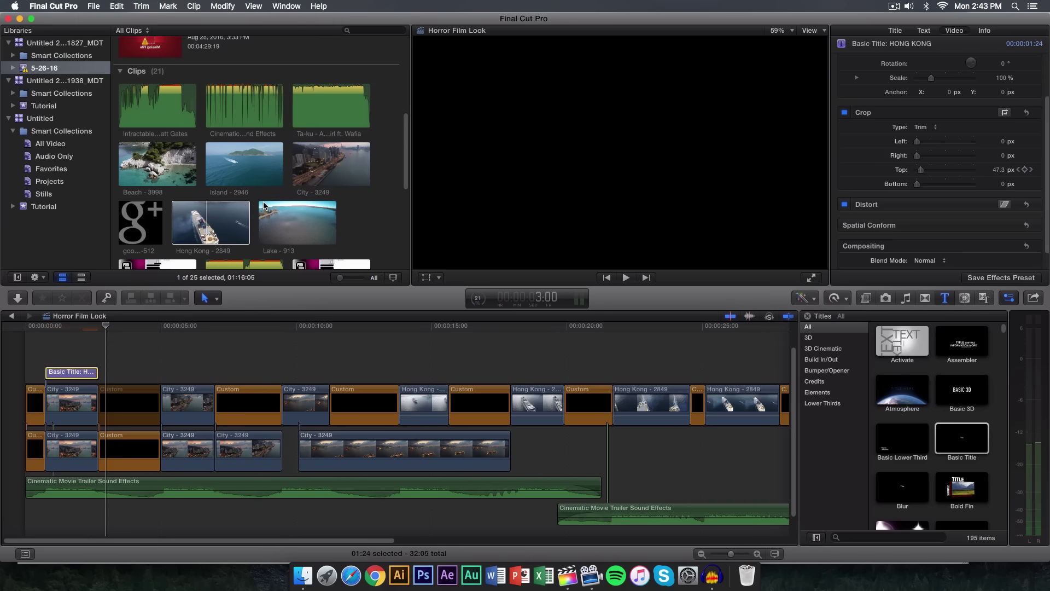
left_click(48, 324)
key("space")
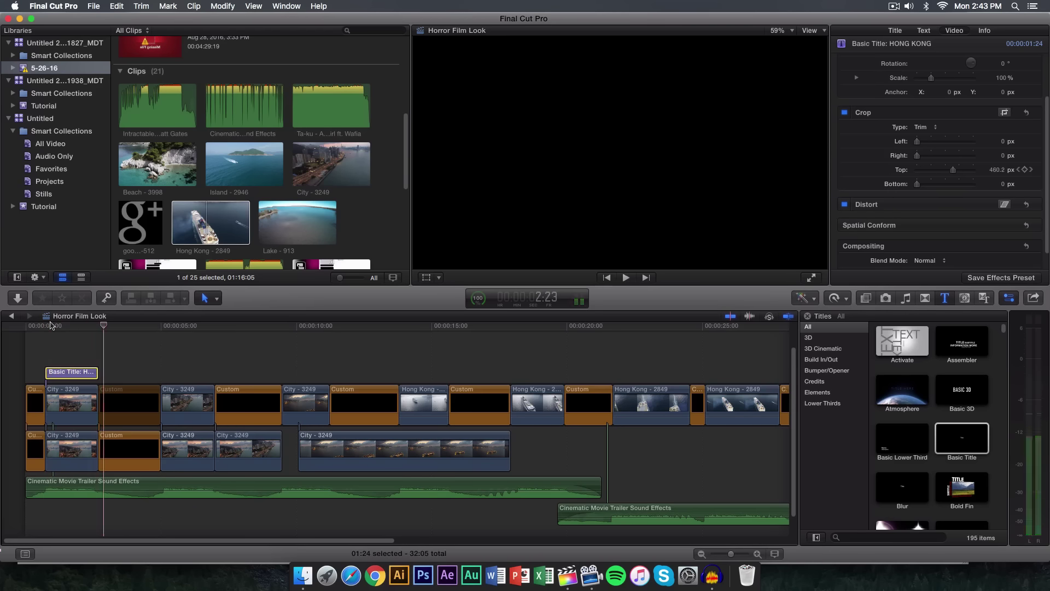
key("space")
left_click(48, 326)
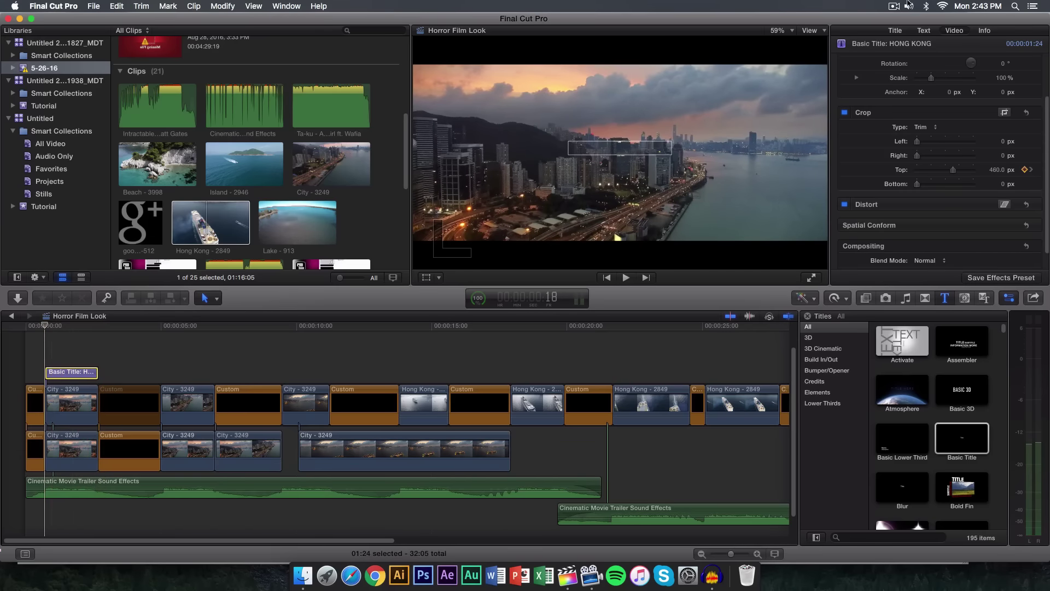
Deselect the title and play the project from the very beginning through the second city shot.
left_click(813, 30)
left_click(836, 92)
left_click(37, 333)
left_click(45, 329)
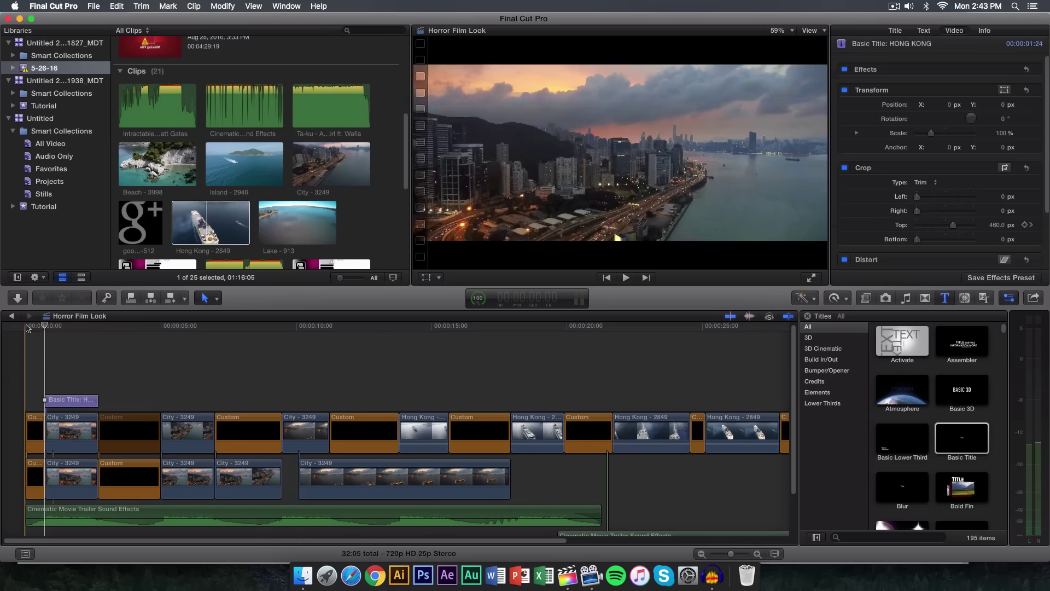
left_click(28, 326)
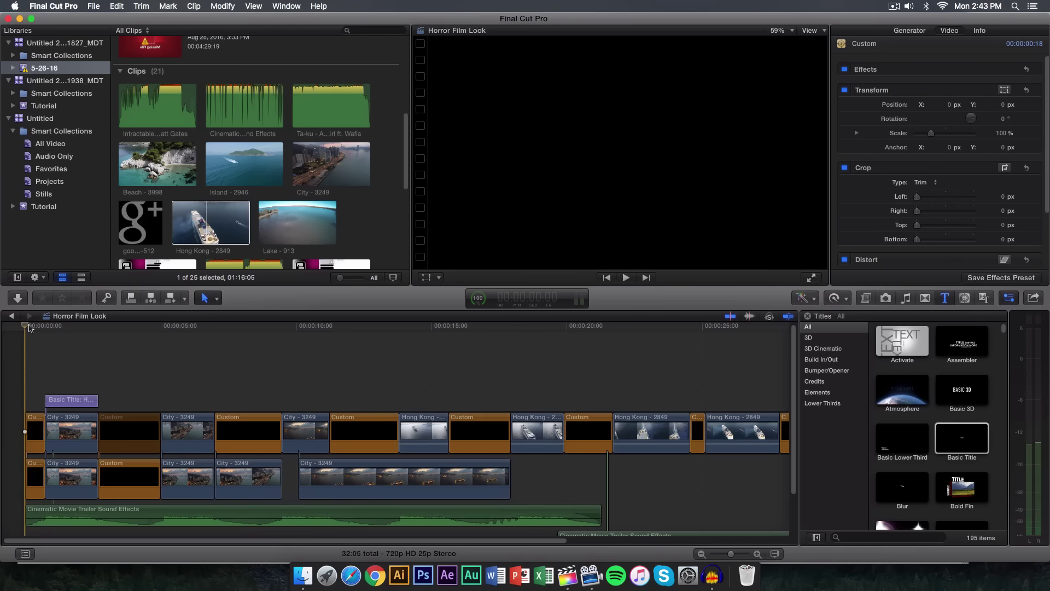
key("space")
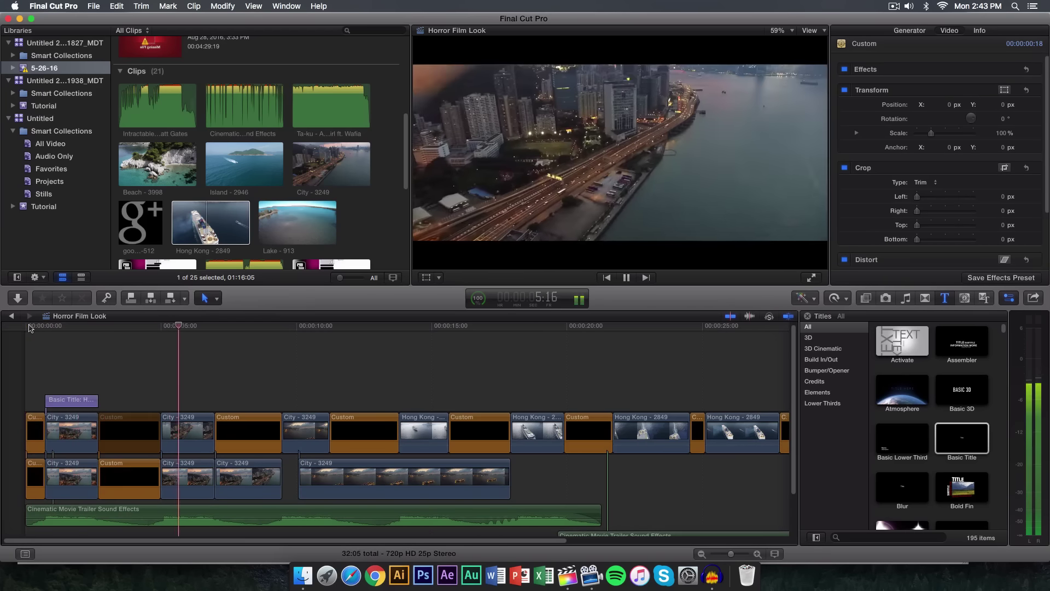
key("space")
Browse the video effects and examine 50s TV and Add Noise for the city shots.
left_click(187, 478)
left_click(924, 298)
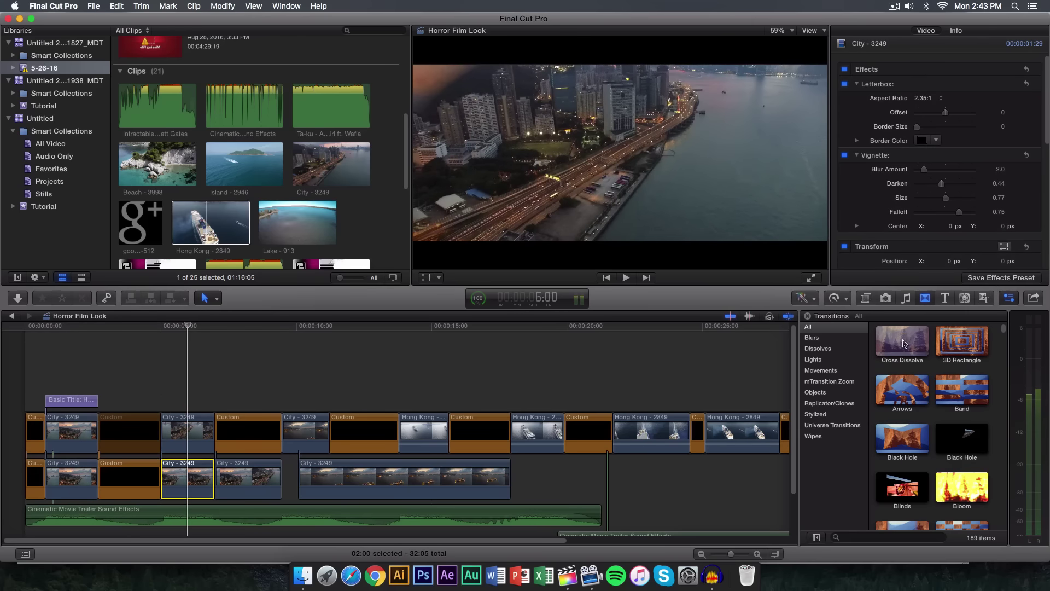
key("space")
key("super+5")
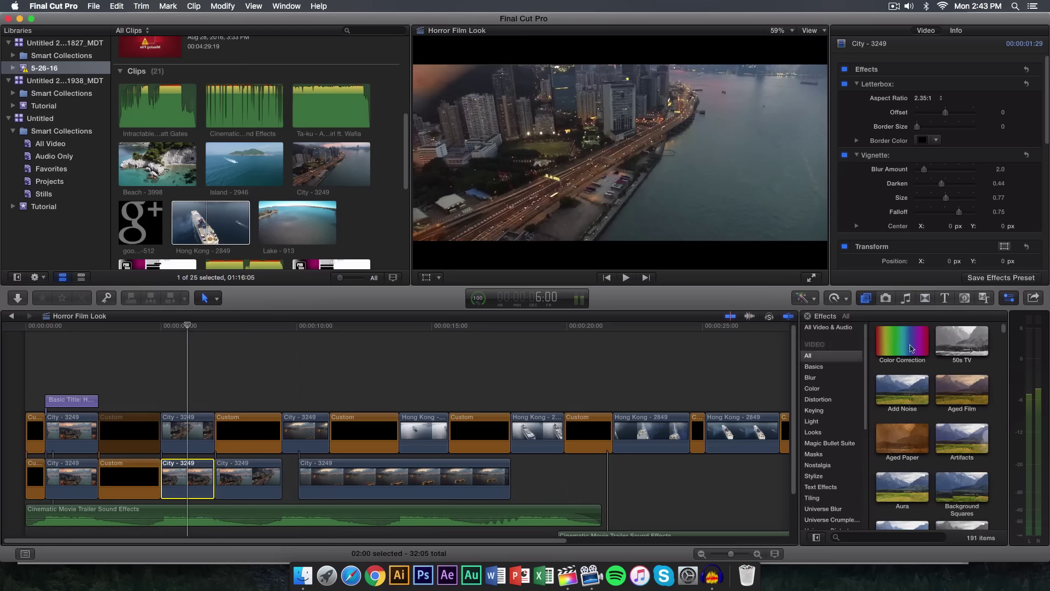
left_click(960, 349)
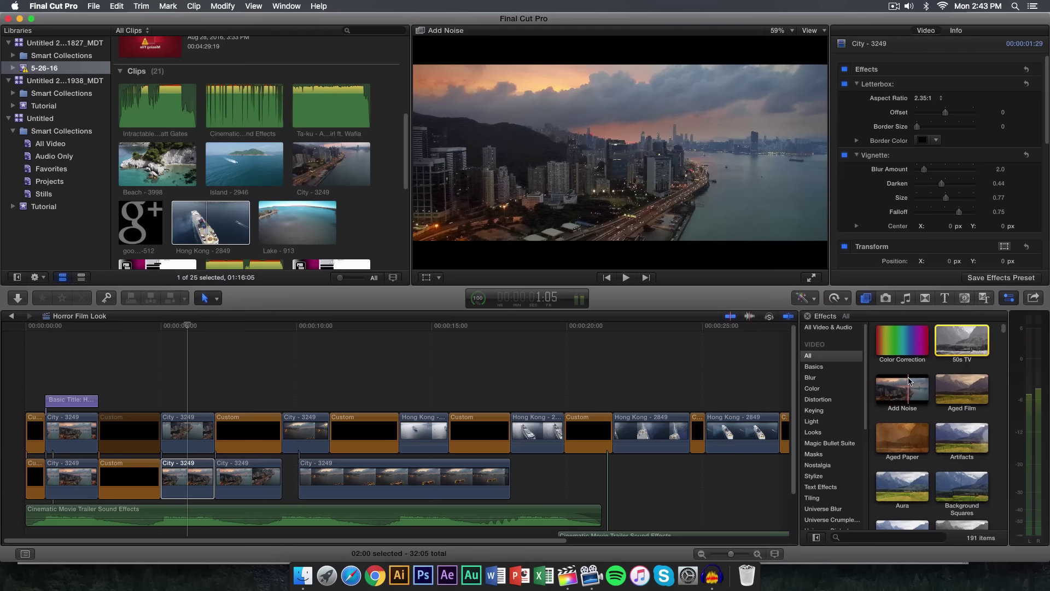
left_click(890, 389)
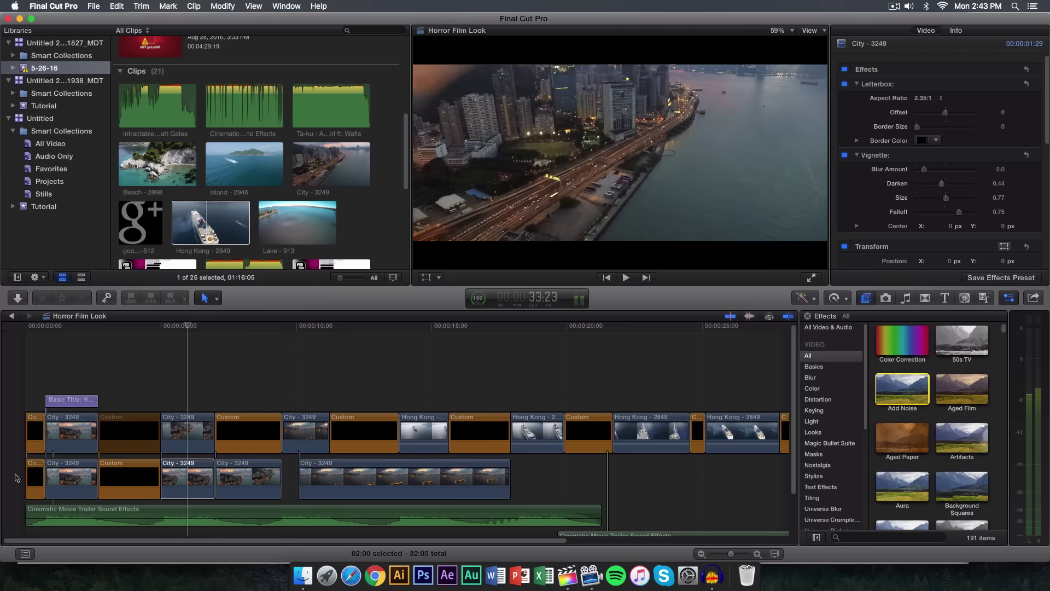
left_click(15, 477)
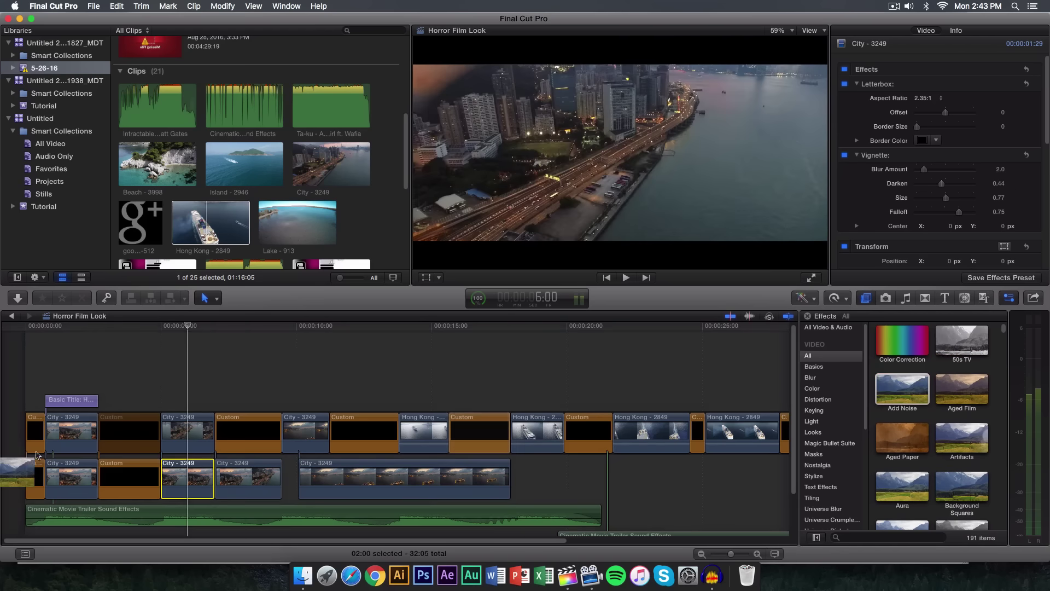
Apply the Add Noise effect to the first upper City - 3249 clip below the title and show its settings.
left_click(69, 326)
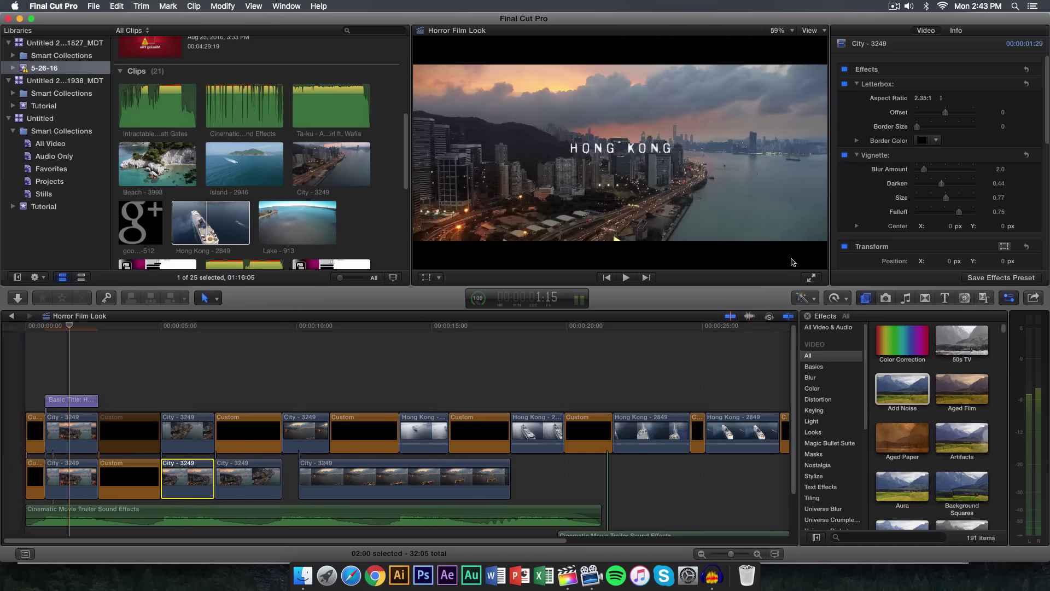
left_click(63, 445)
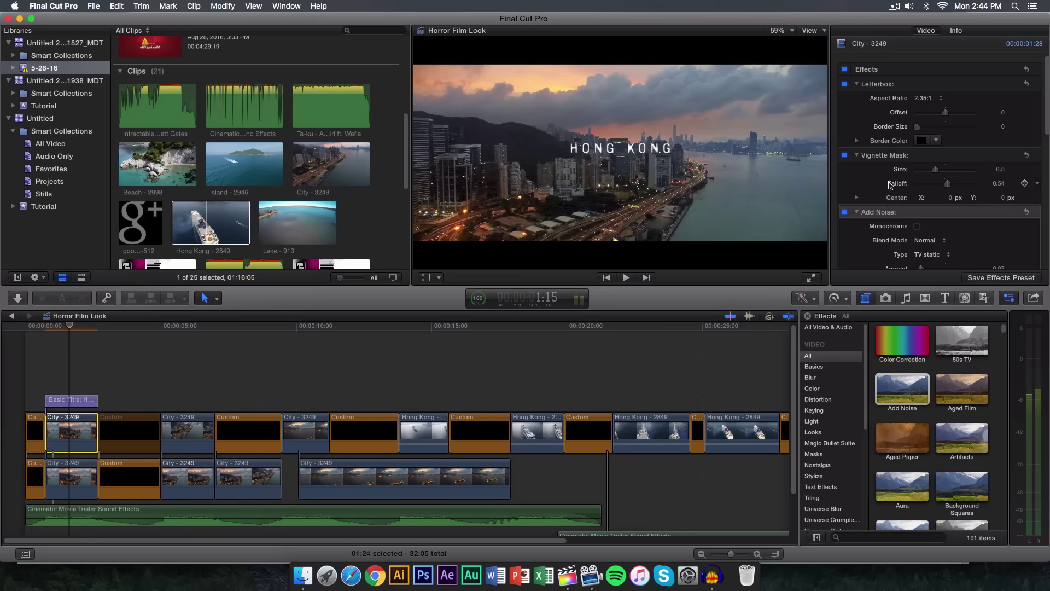
scroll(902, 175, "down", 3)
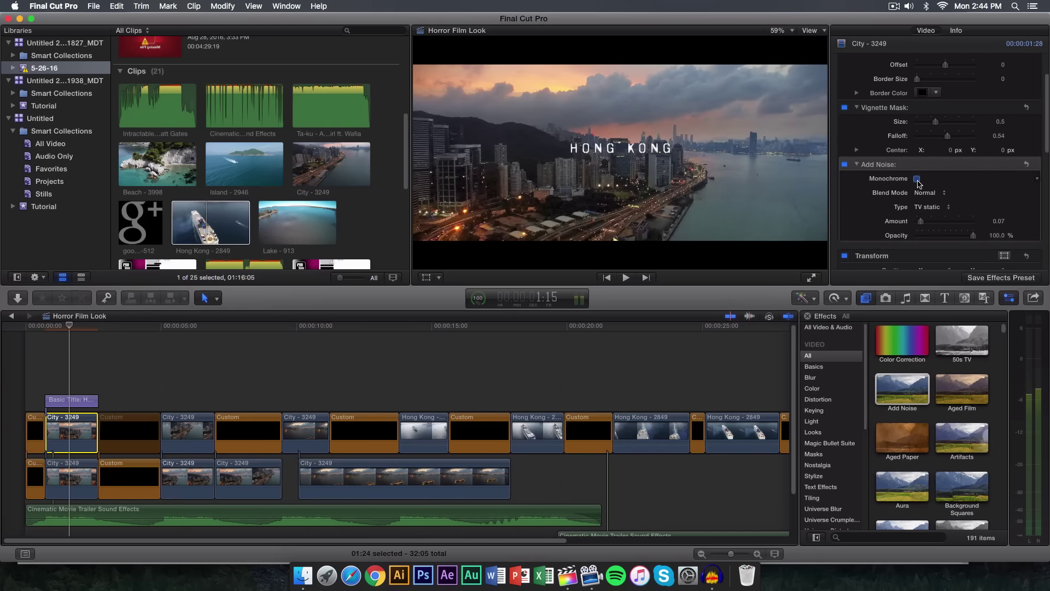
Turn off Monochrome for the Add Noise effect and keep its blend mode at Normal.
left_click(917, 178)
left_click(924, 193)
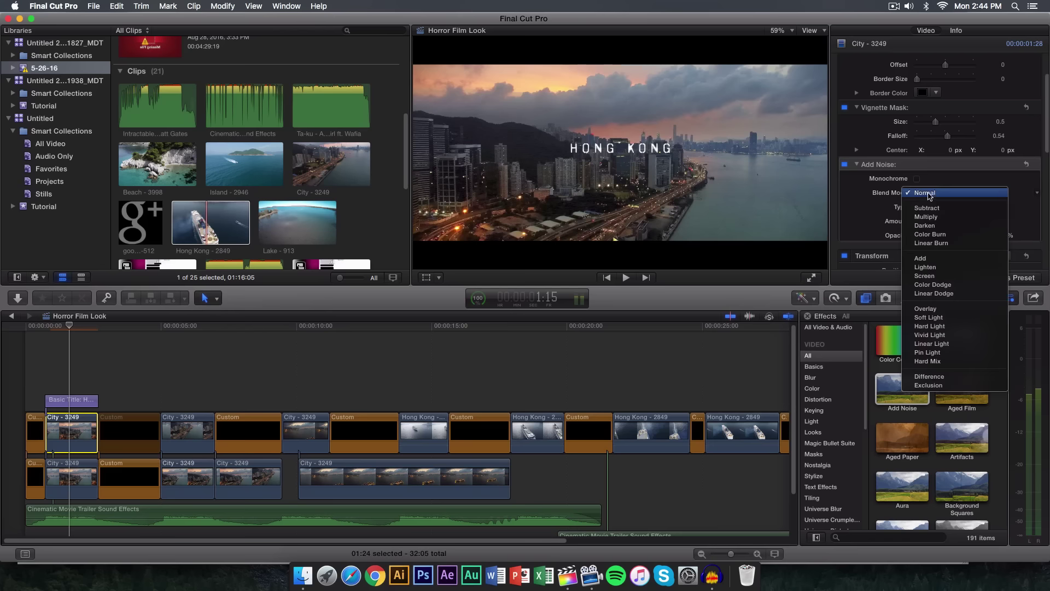
left_click(928, 196)
Try the Gaussian Noise (Film Grain) and Pink Noise types for Add Noise, and settle on White Noise (Uniform).
left_click(937, 208)
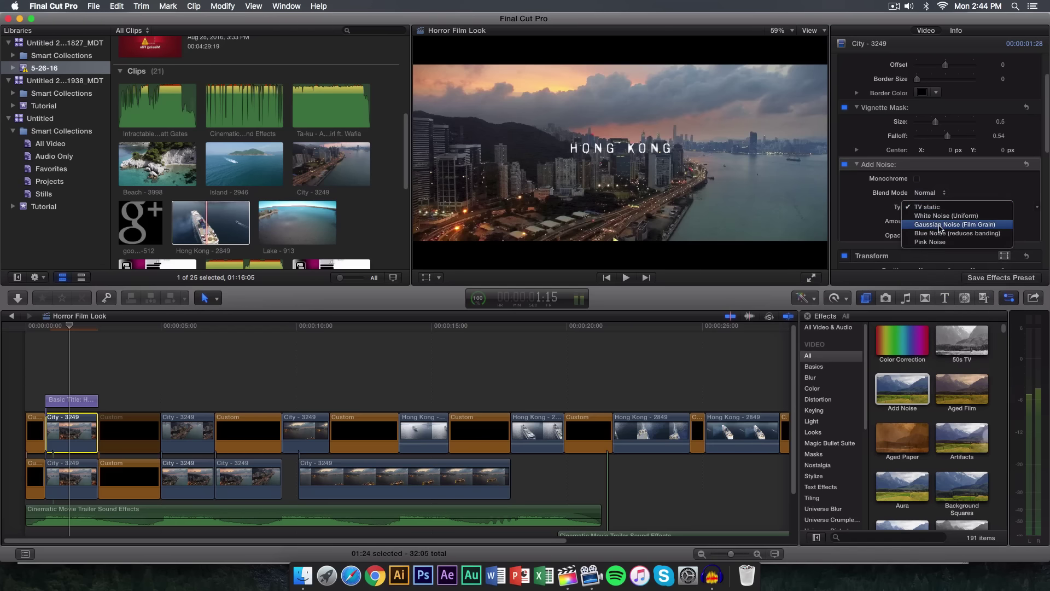
left_click(937, 225)
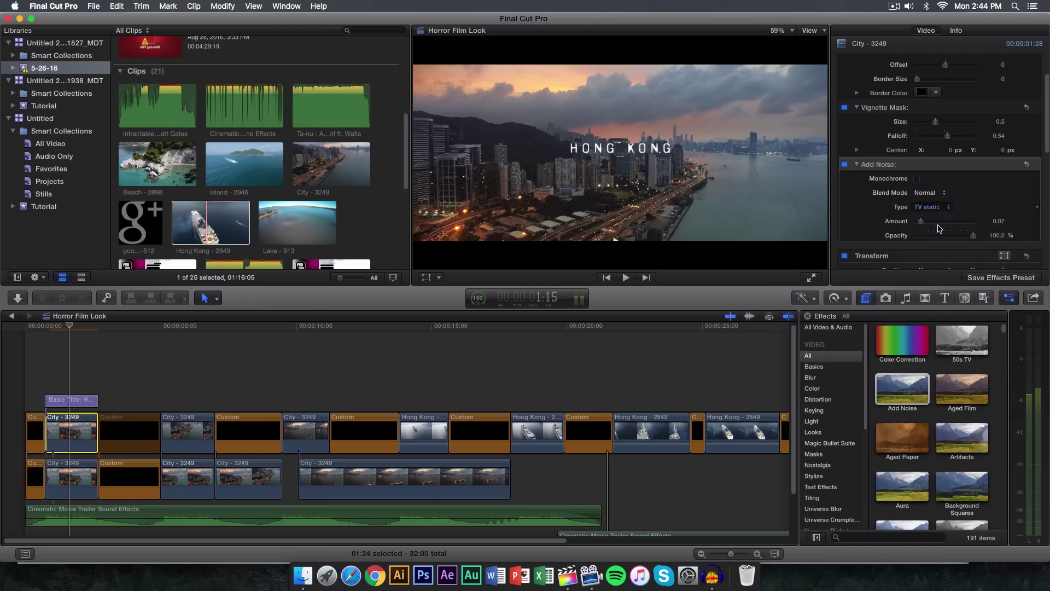
left_click(941, 211)
left_click(937, 214)
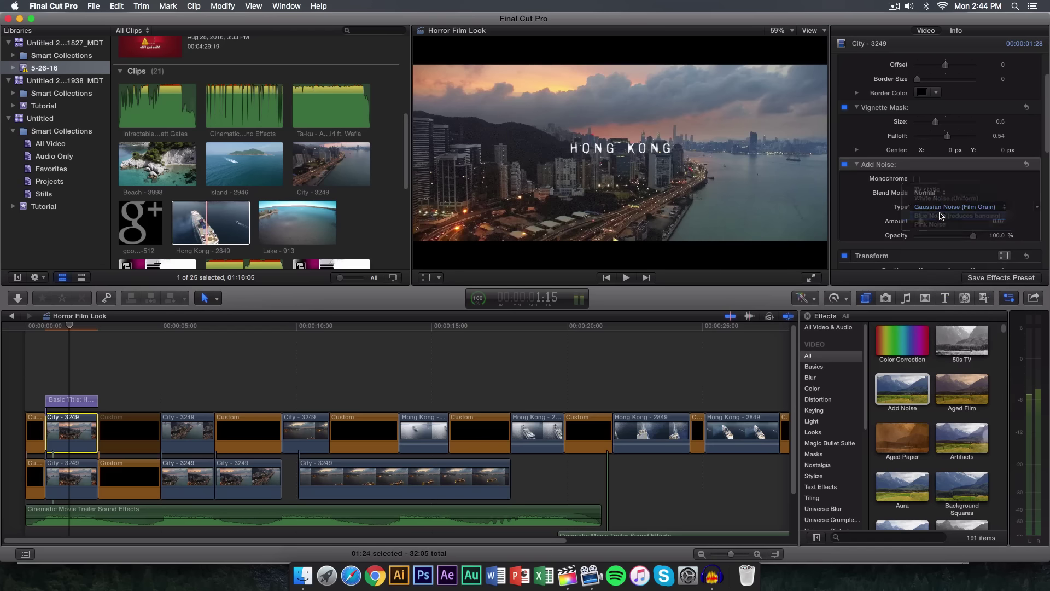
left_click(950, 212)
left_click(943, 217)
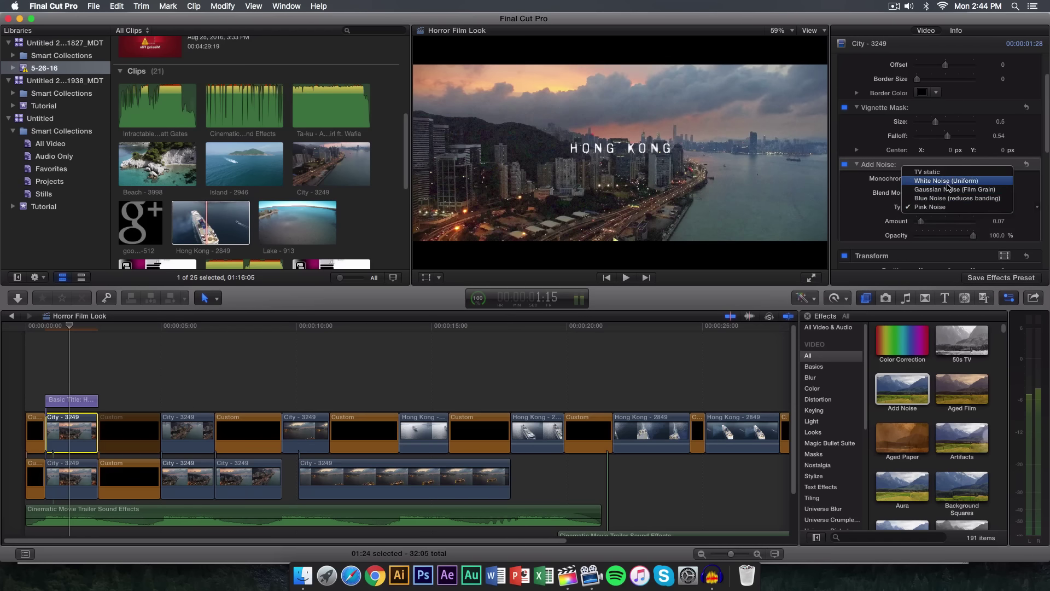
left_click(946, 181)
Go back to an earlier frame of the HONG KONG shot and lower the Add Noise opacity to about 66.61%.
key("Left")
key("Left")
key("Left")
key("Left")
key("Left")
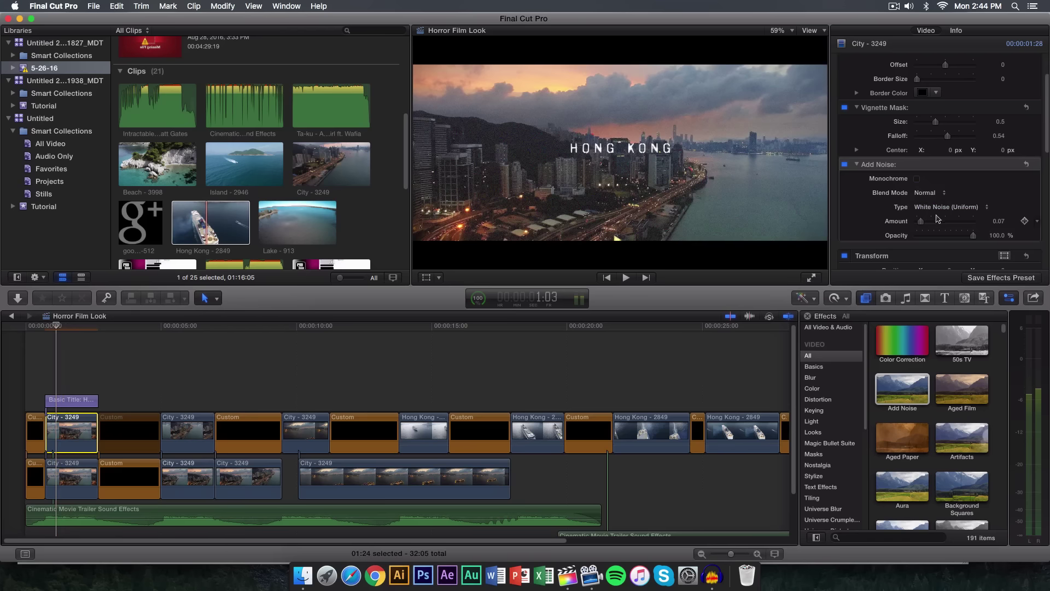
mouse_move(973, 235)
left_mouse_down()
mouse_move(919, 237)
mouse_move(955, 236)
left_mouse_up()
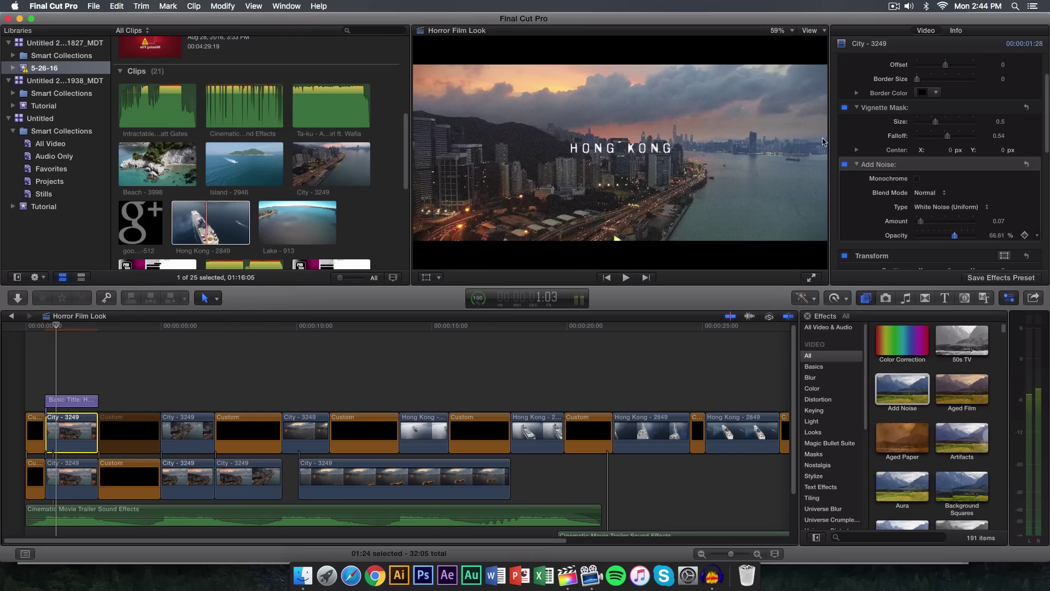
Render the timeline with the noise effect and play the HONG KONG shot from its start.
left_click(222, 6)
left_click(294, 211)
left_click(47, 330)
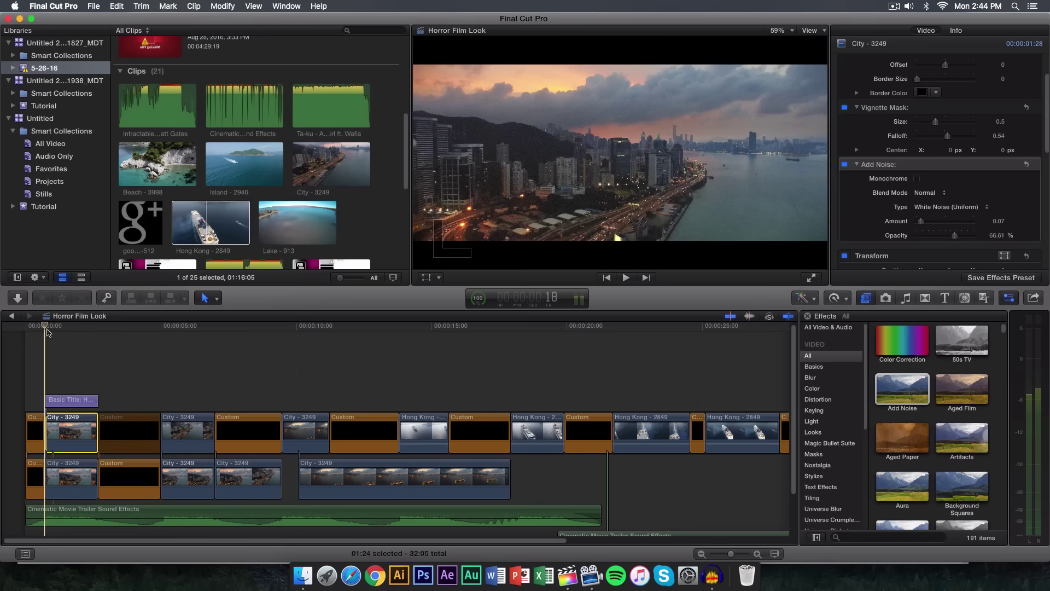
key("space")
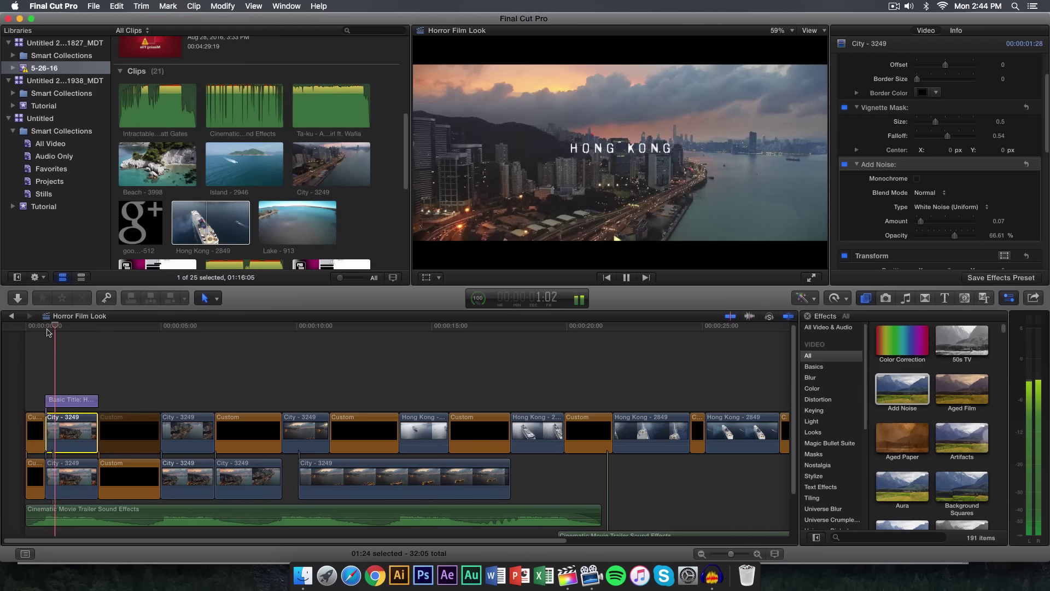
key("space")
Play the project from the very beginning in full screen, and move the playhead to the start of the second city shot.
left_click(26, 327)
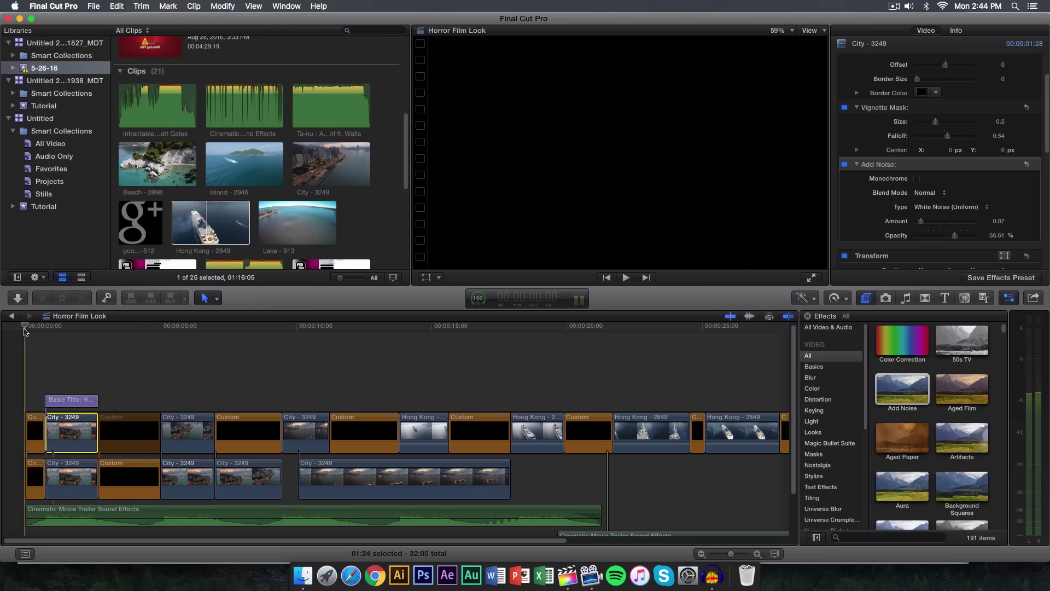
left_click(811, 277)
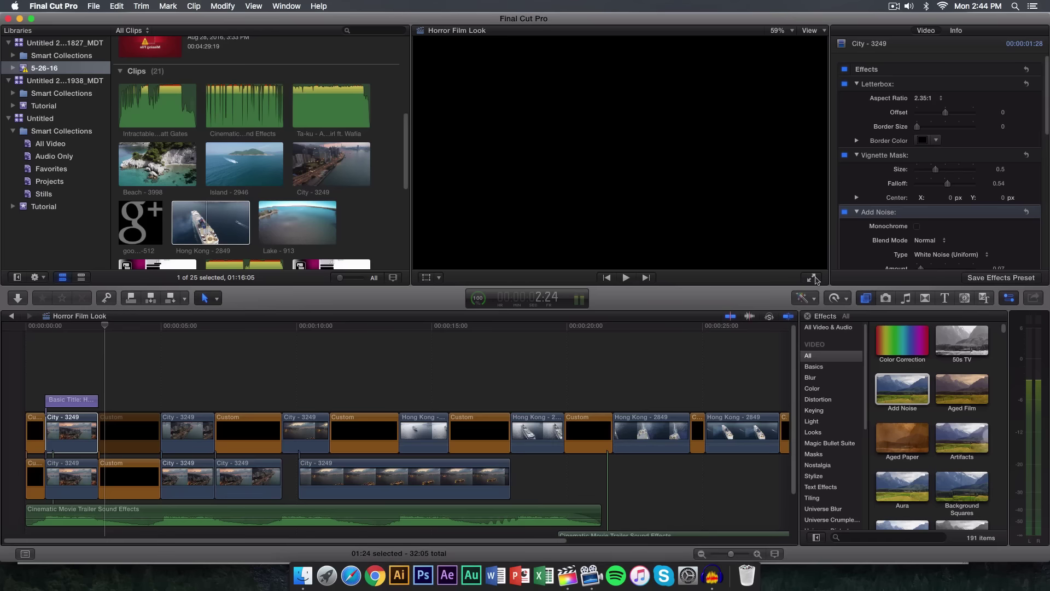
left_click_drag(158, 327, 168, 327)
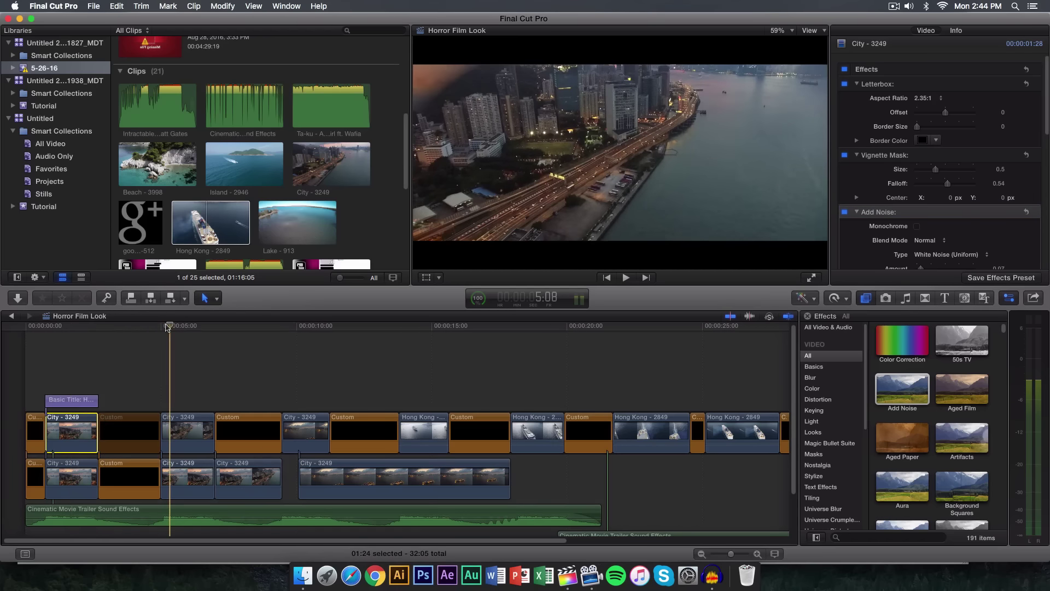